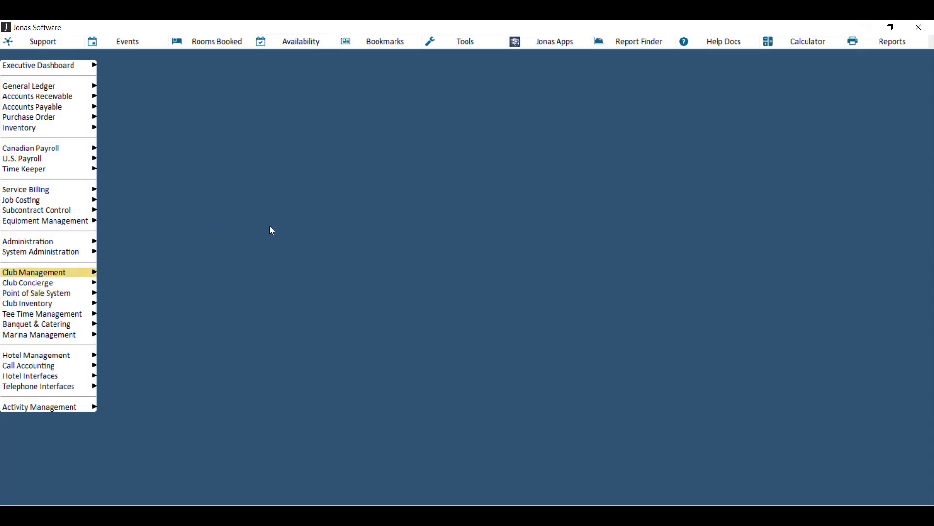
Open the Sales Items setup of the Point of Sale System
{"action": "left_click", "coordinate": [73, 292]}
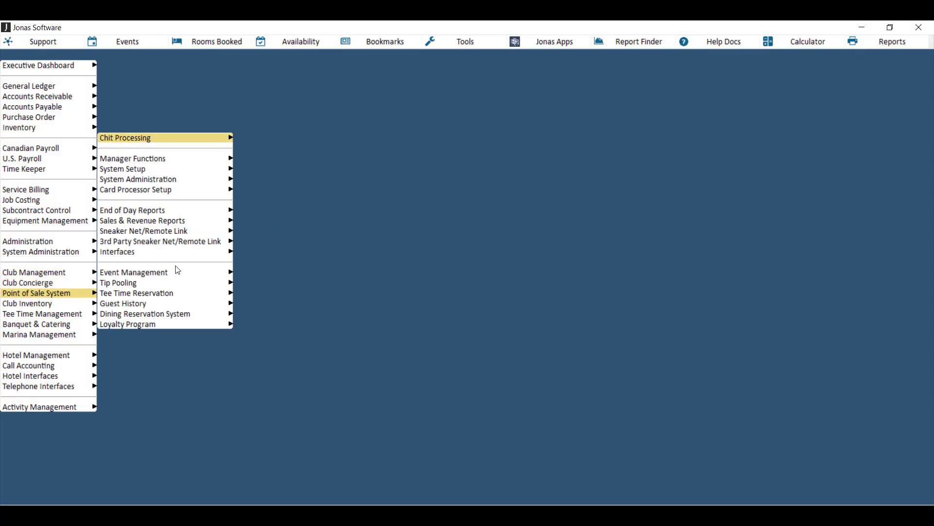
{"action": "left_click", "coordinate": [164, 169]}
{"action": "left_click", "coordinate": [272, 126]}
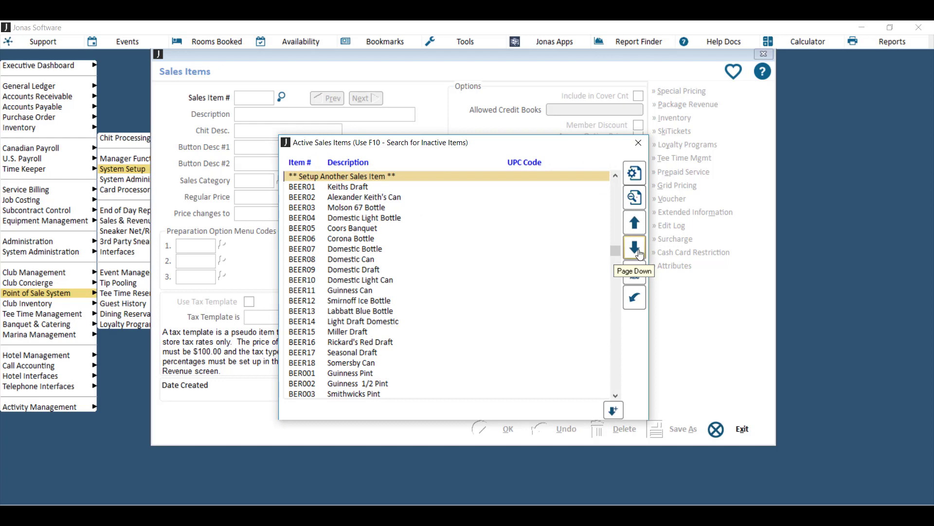
Check the entree codes already in use among the active sales items and set up a new item numbered ENTR19
{"action": "scroll", "coordinate": [510, 208], "scroll_direction": "down", "scroll_amount": 2}
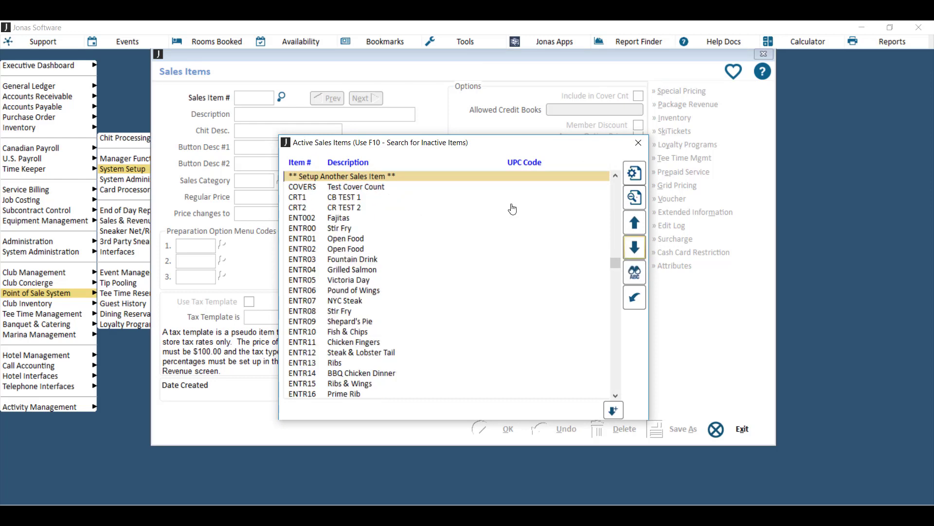
{"action": "scroll", "coordinate": [511, 207], "scroll_direction": "down", "scroll_amount": 1}
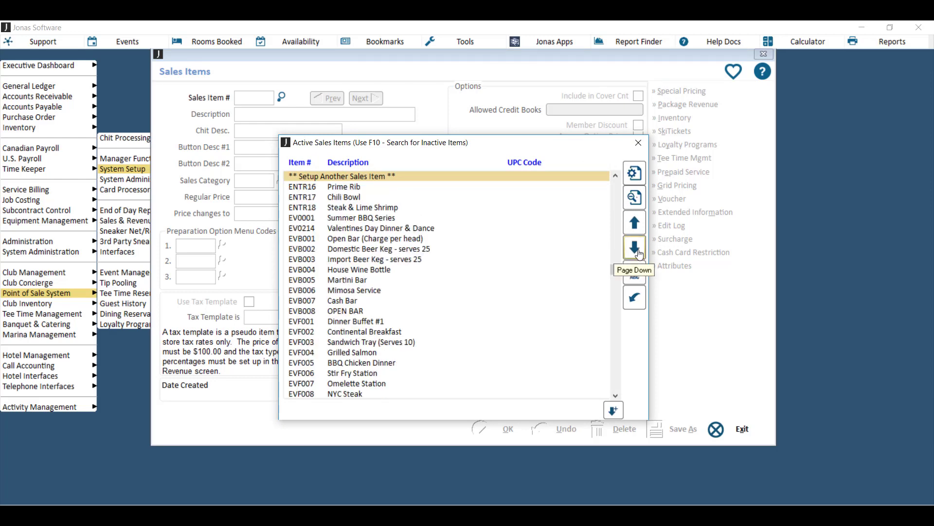
{"action": "scroll", "coordinate": [512, 189], "scroll_direction": "up", "scroll_amount": 1}
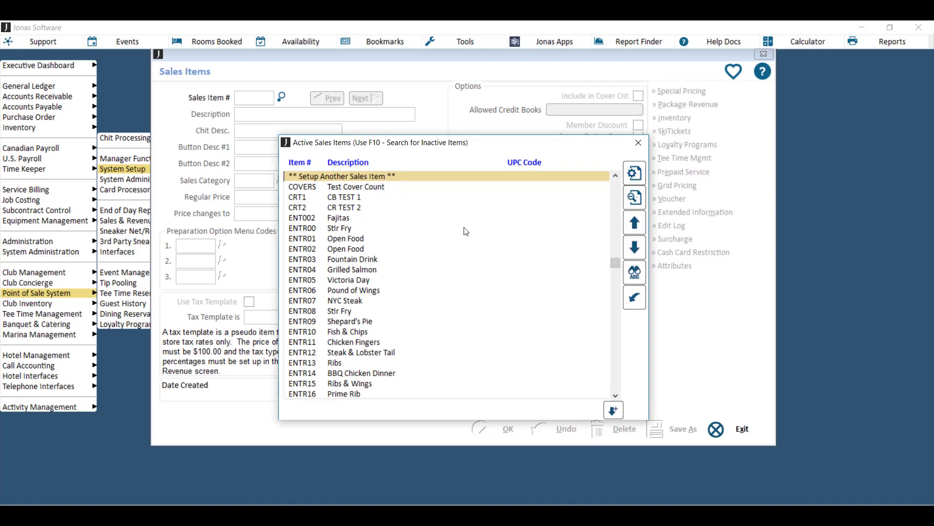
{"action": "scroll", "coordinate": [510, 202], "scroll_direction": "down", "scroll_amount": 1}
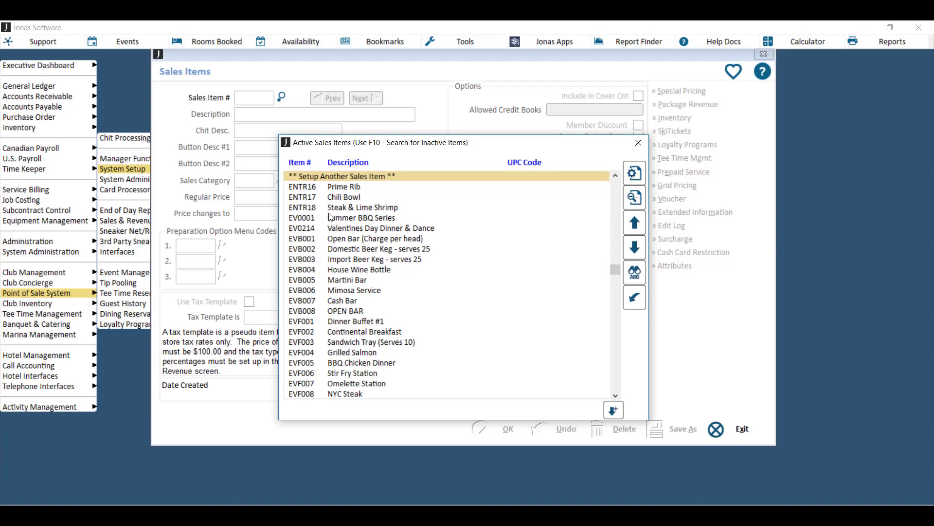
{"action": "double_click", "coordinate": [379, 176]}
{"action": "type", "text": "entr19"}
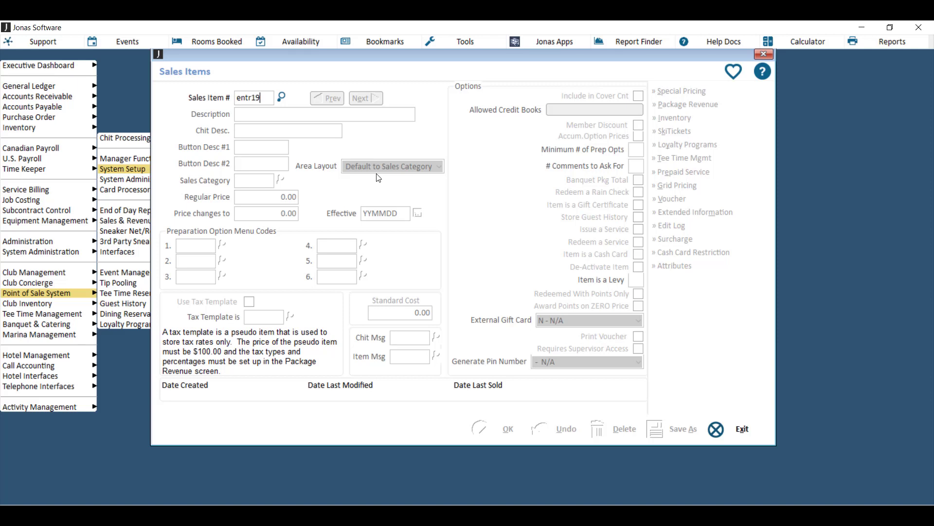
{"action": "key", "text": "Return"}
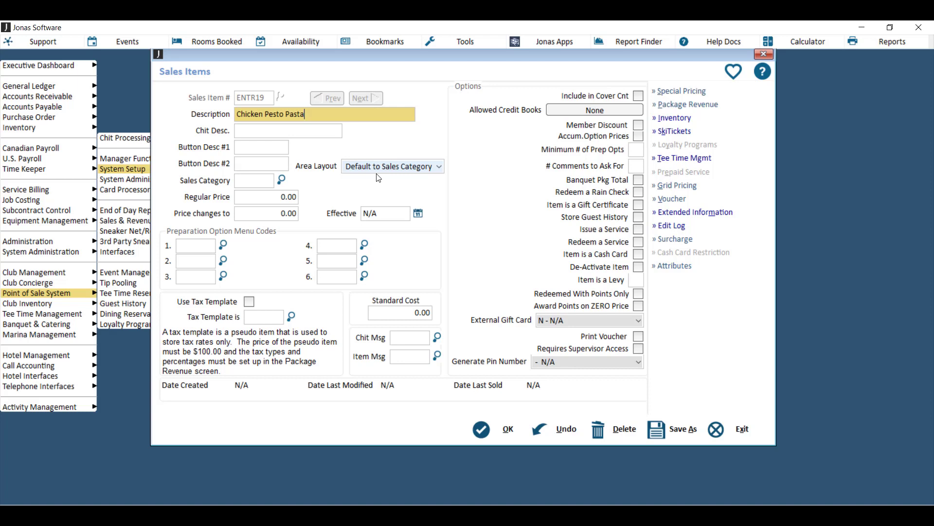
Enter Chicken Pesto Pasta as the item and chit description, with Pesto and Pasta as the two button descriptions
{"action": "key", "text": "Tab"}
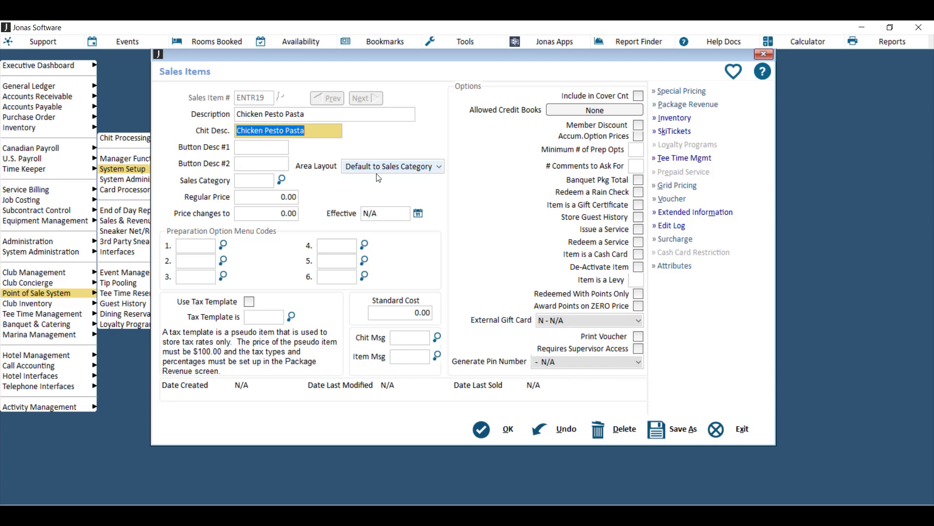
{"action": "key", "text": "Tab"}
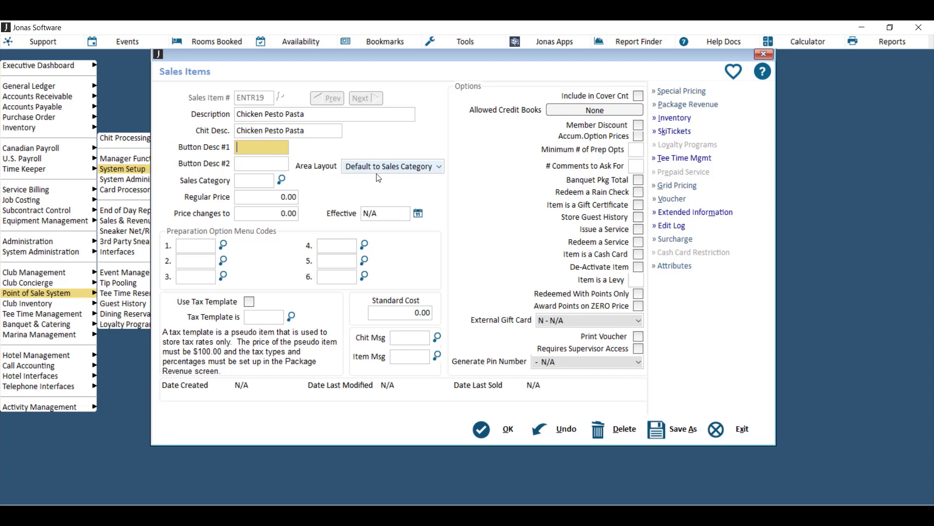
{"action": "type", "text": "Pesto"}
{"action": "key", "text": "Tab"}
{"action": "type", "text": "Pasta"}
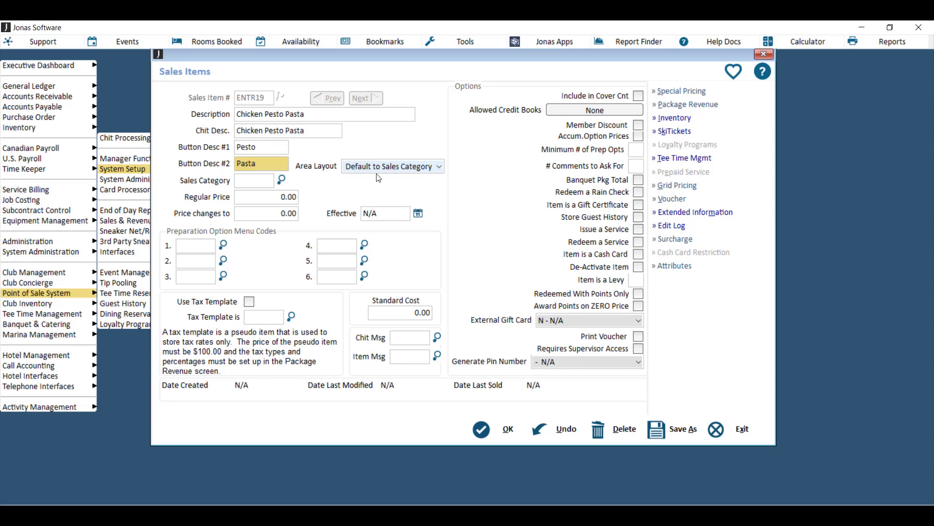
Assign the item to the 40PAST Entrees sales category and set its regular price to 25.00
{"action": "key", "text": "Tab"}
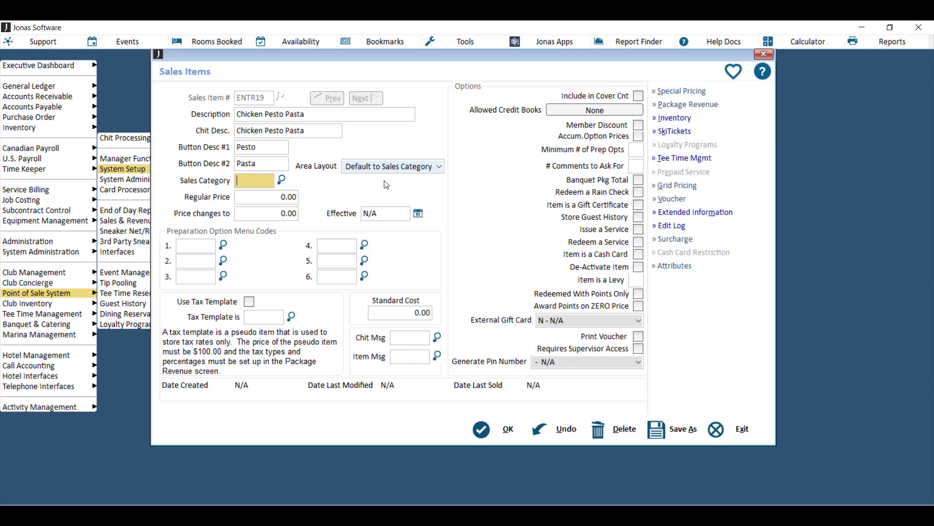
{"action": "left_click", "coordinate": [281, 180]}
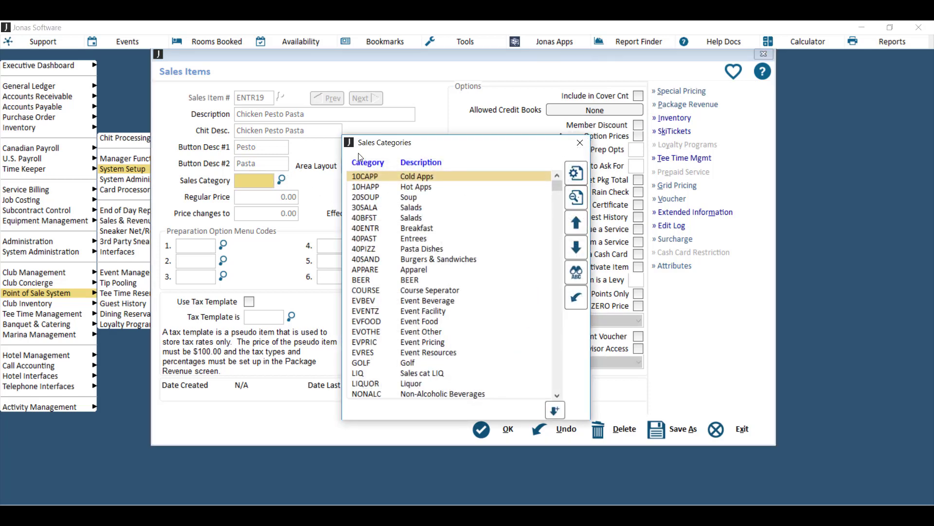
{"action": "left_click", "coordinate": [404, 238]}
{"action": "key", "text": "Return"}
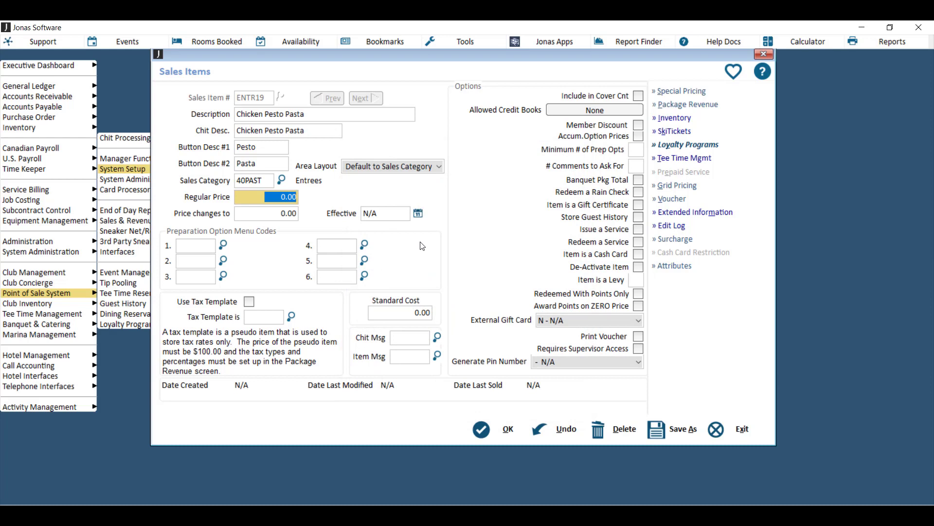
{"action": "type", "text": "25"}
Look over the available preparation option codes without assigning one, and save the new sales item
{"action": "left_click", "coordinate": [224, 245]}
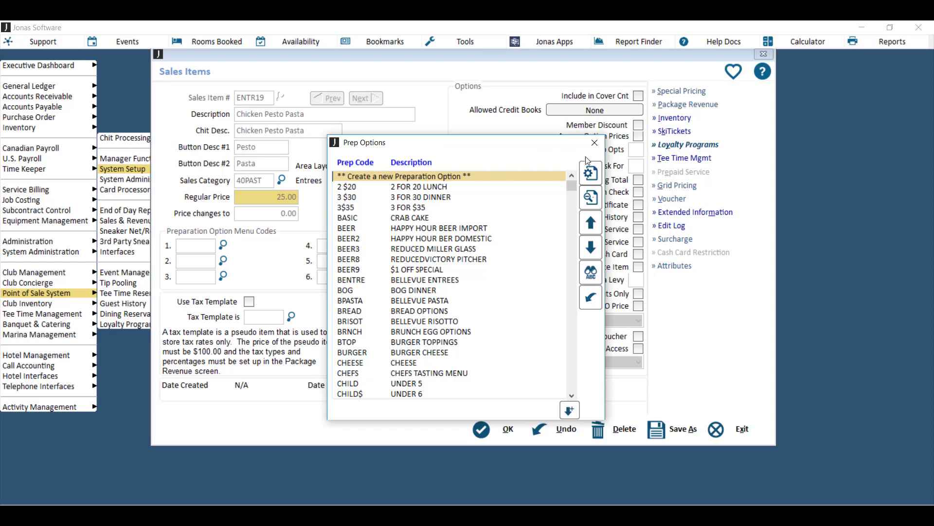
{"action": "key", "text": "Escape"}
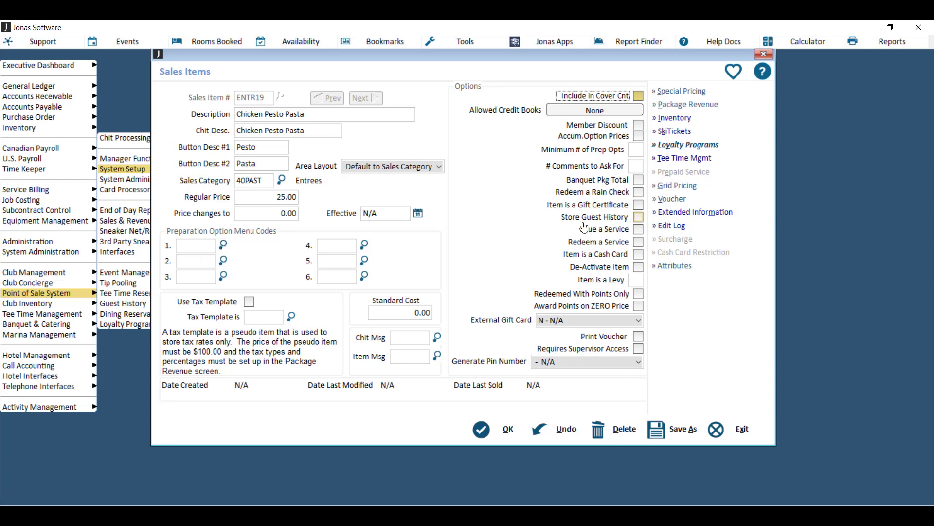
{"action": "left_click", "coordinate": [502, 431]}
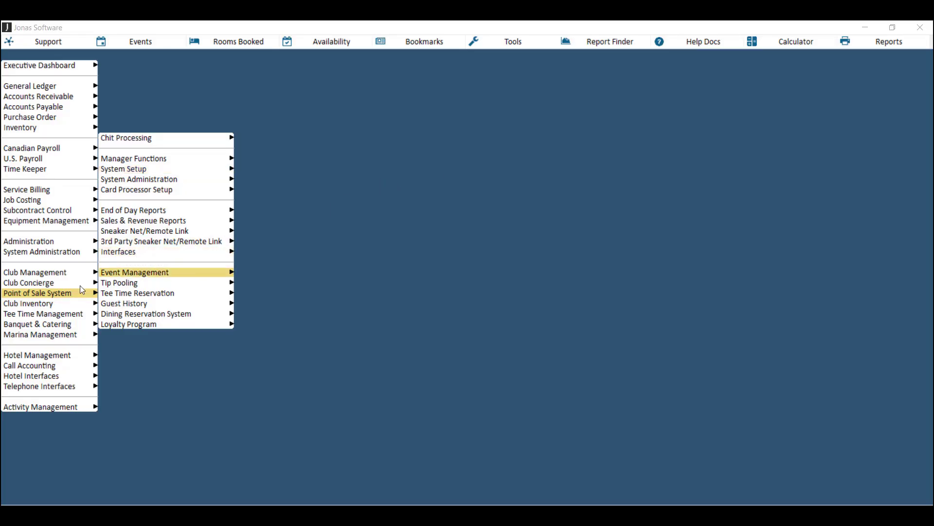
Open QUIK-Setup Menu Design in the Point of Sale system setup, review the existing menu codes and dismiss the list
{"action": "left_click", "coordinate": [68, 292]}
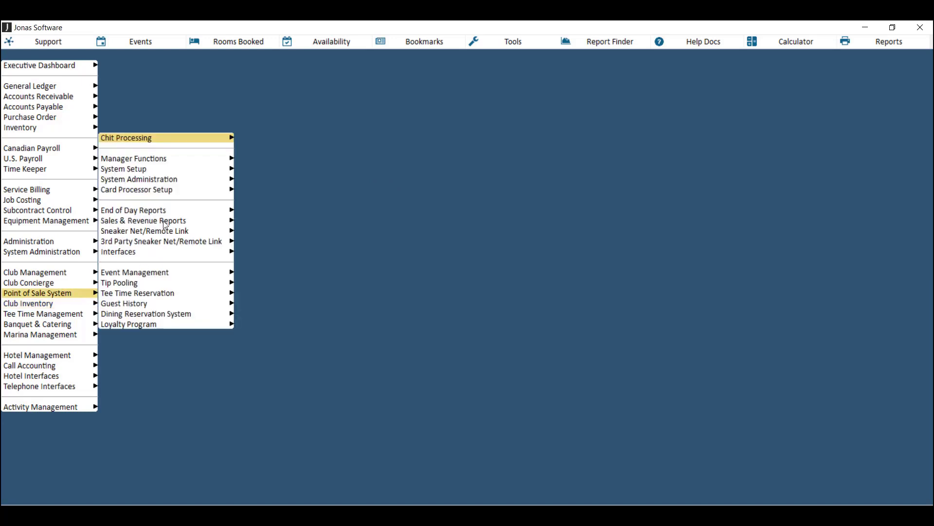
{"action": "left_click", "coordinate": [164, 169]}
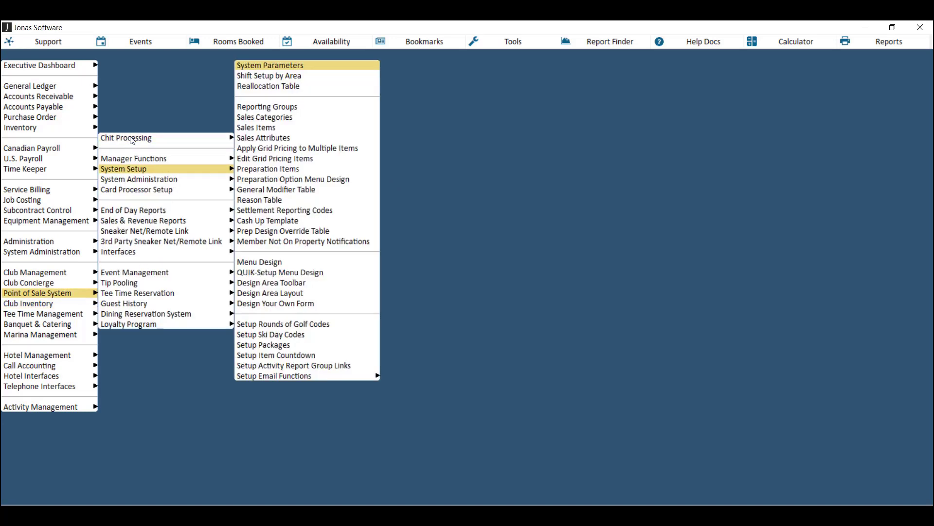
{"action": "left_click", "coordinate": [281, 272]}
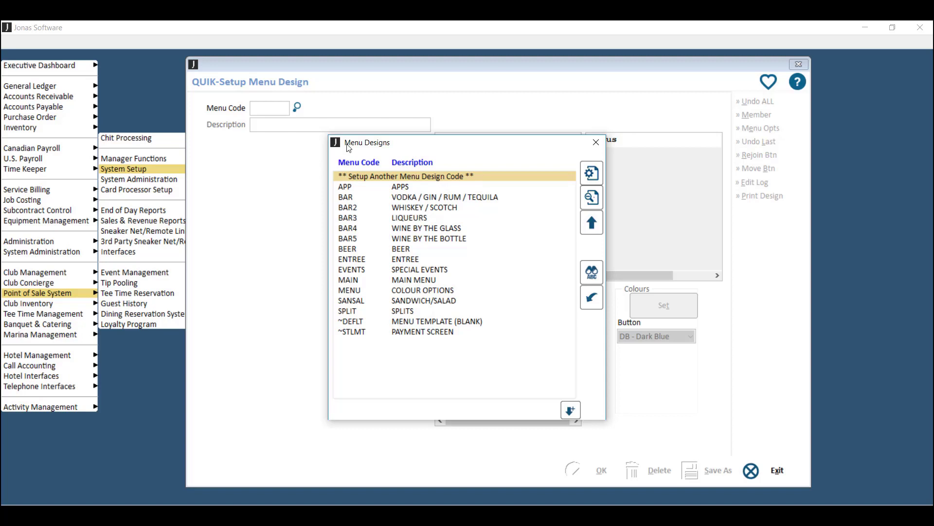
{"action": "key", "text": "Escape"}
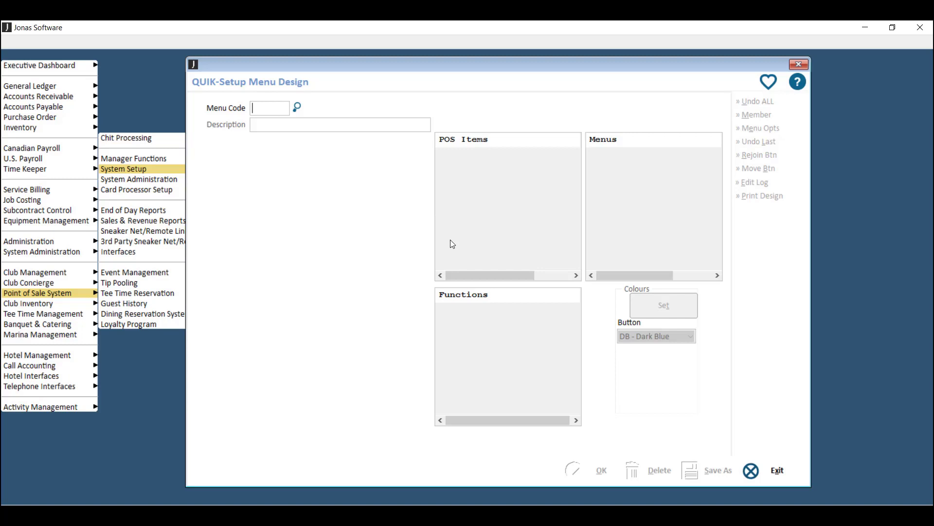
Create a menu design with code BEER2, copied from the blank menu template ~DEFLT
{"action": "type", "text": "BEER2"}
{"action": "key", "text": "Return"}
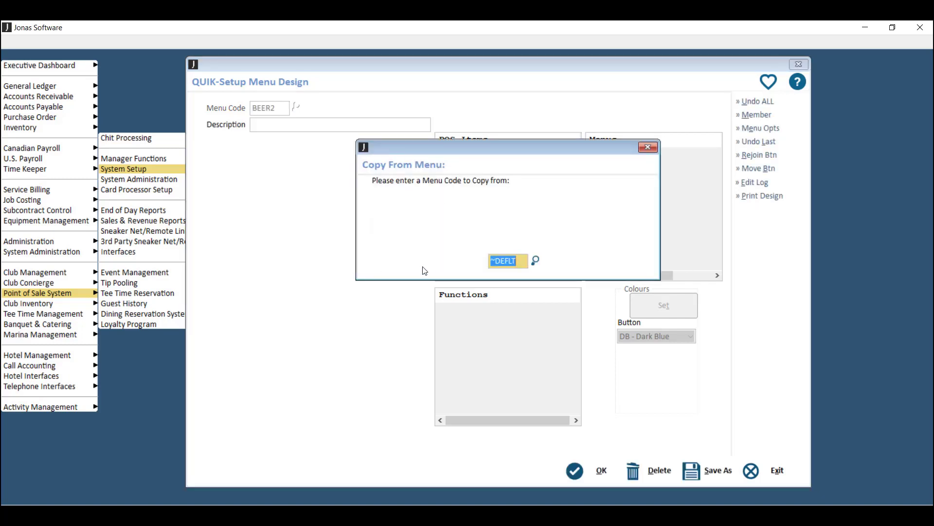
{"action": "left_click", "coordinate": [536, 261]}
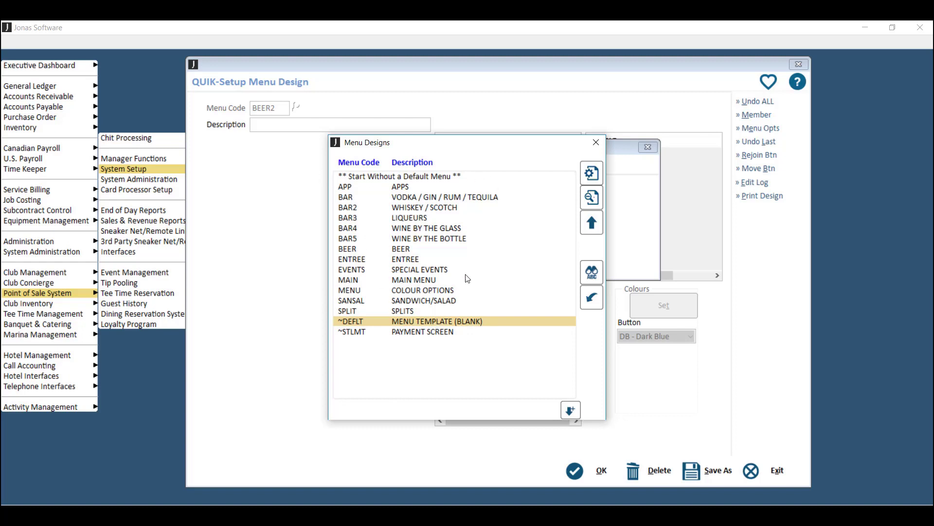
{"action": "double_click", "coordinate": [428, 320]}
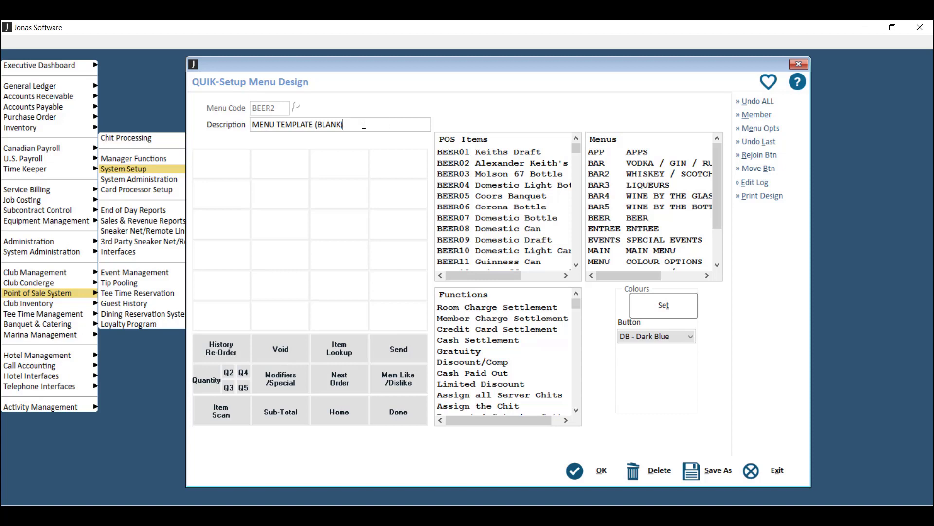
Replace the BEER2 menu's description with BEER
{"action": "left_click_drag", "start_coordinate": [364, 124], "coordinate": [238, 125]}
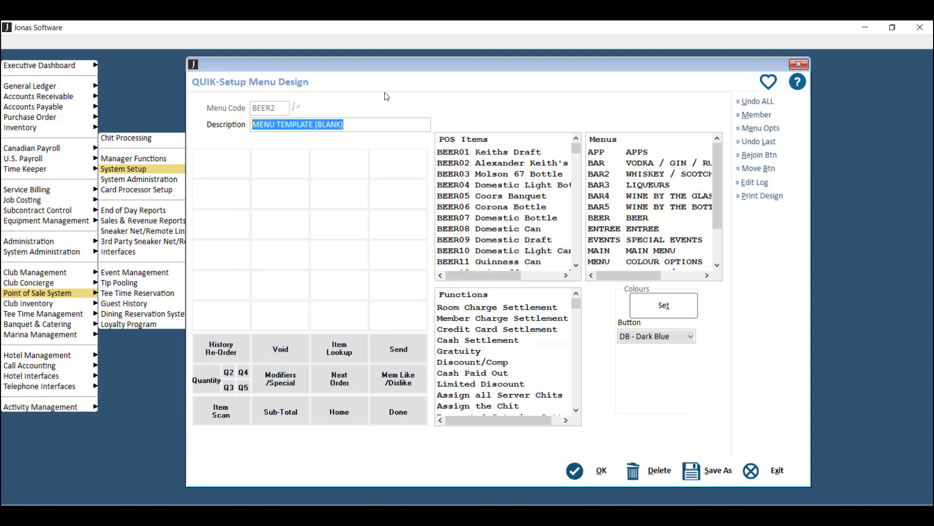
{"action": "type", "text": "BEE"}
{"action": "key", "text": "BackSpace"}
{"action": "key", "text": "BackSpace"}
{"action": "type", "text": "EE"}
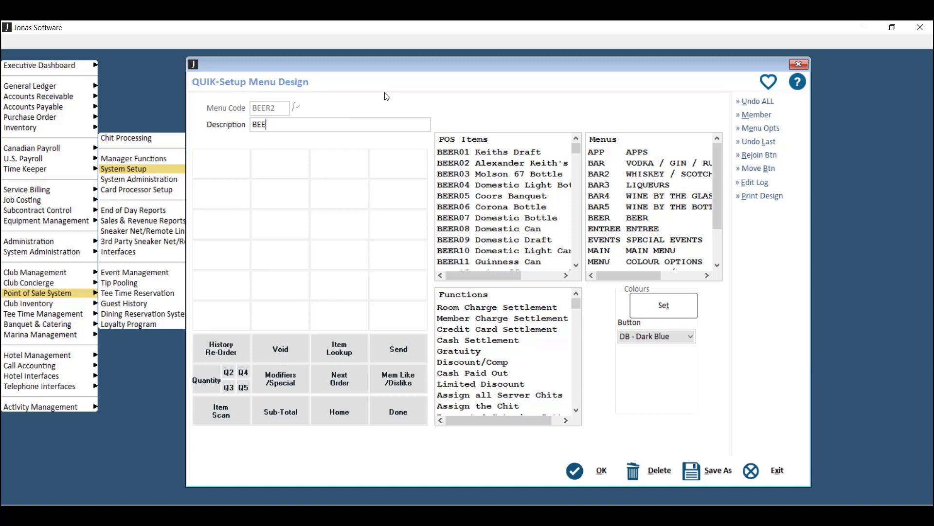
{"action": "type", "text": "R"}
Find BEER01 Keiths Draft among the POS items and place it on the first button of the menu grid
{"action": "left_click_drag", "start_coordinate": [576, 154], "coordinate": [571, 124]}
{"action": "left_click", "coordinate": [532, 318]}
{"action": "mouse_move", "coordinate": [576, 302]}
{"action": "left_mouse_down"}
{"action": "mouse_move", "coordinate": [575, 344]}
{"action": "mouse_move", "coordinate": [576, 301]}
{"action": "left_mouse_up"}
{"action": "left_click_drag", "start_coordinate": [576, 147], "coordinate": [576, 209]}
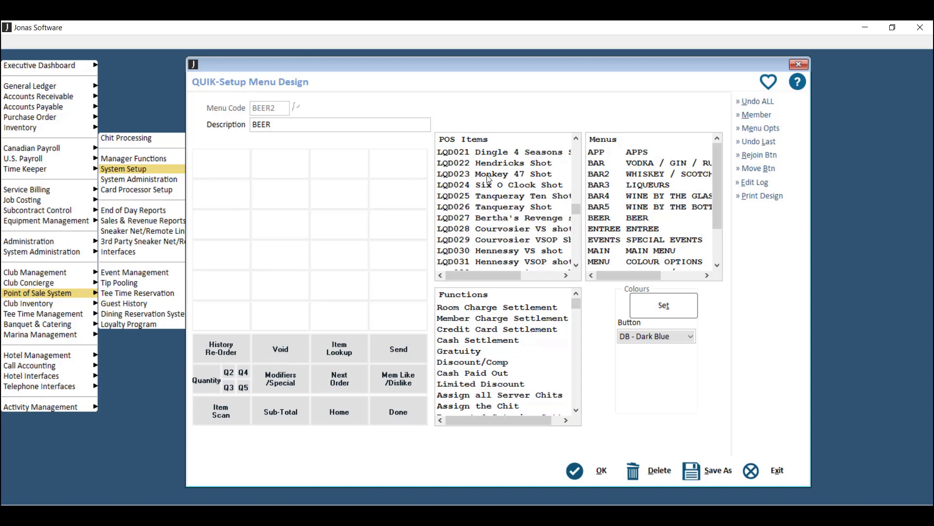
{"action": "left_click", "coordinate": [481, 198]}
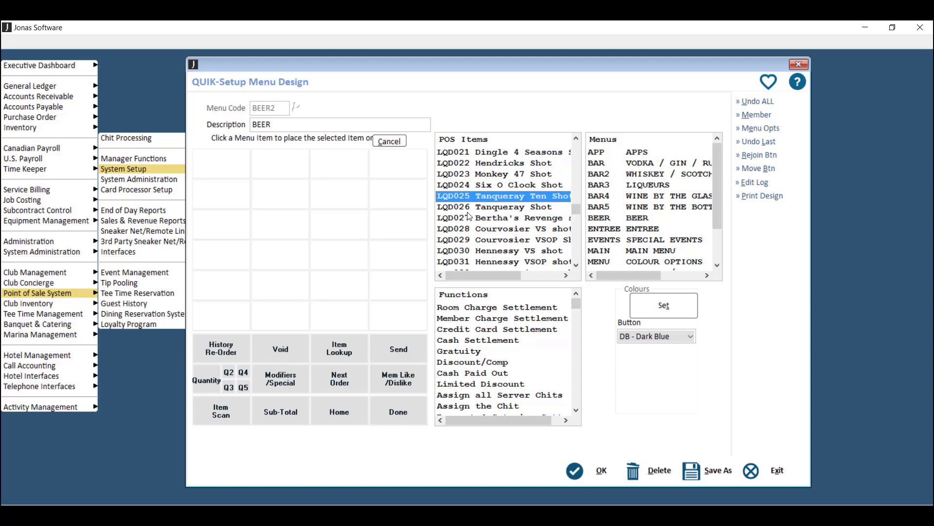
{"action": "key", "text": "b"}
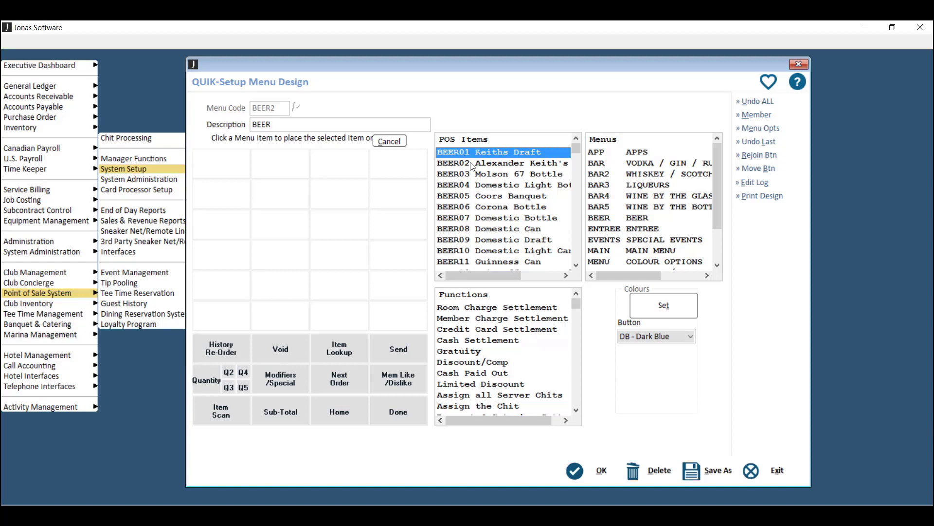
{"action": "left_click", "coordinate": [229, 163]}
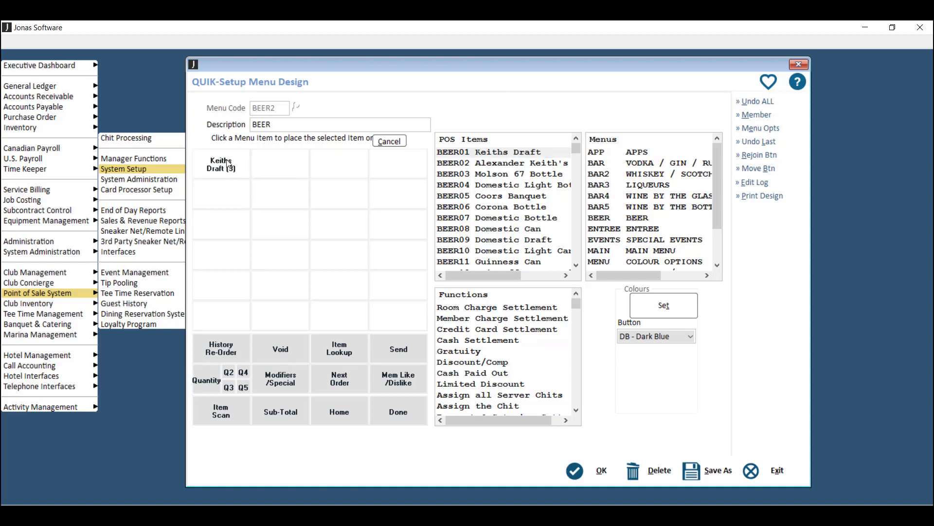
Place Molson 67 Bottle, Domestic Light Bottle and Coors Banquet on the first-column buttons directly below Keiths Draft
{"action": "left_click", "coordinate": [502, 179]}
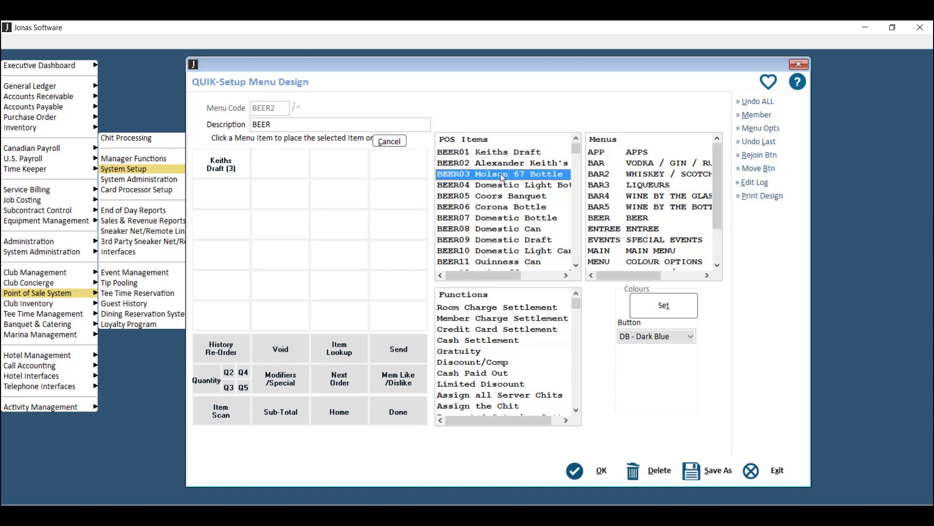
{"action": "left_click", "coordinate": [204, 199]}
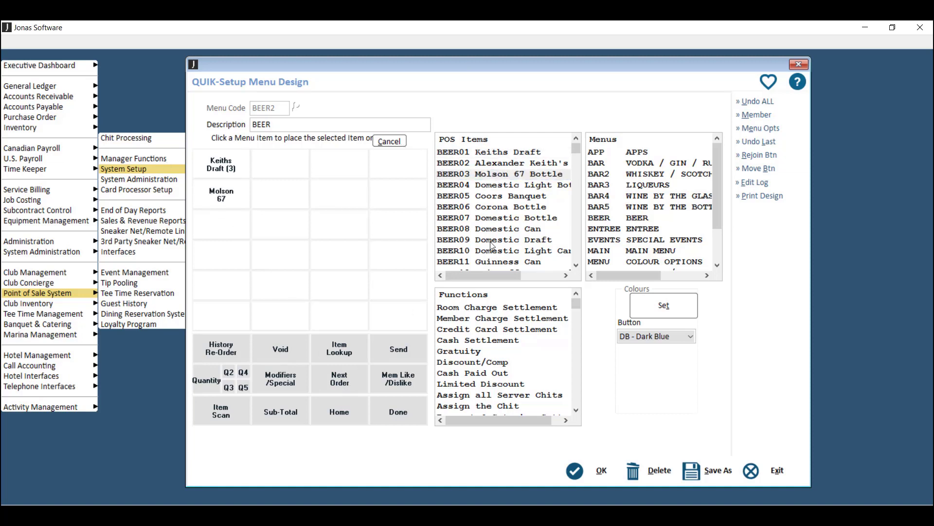
{"action": "left_click", "coordinate": [510, 187]}
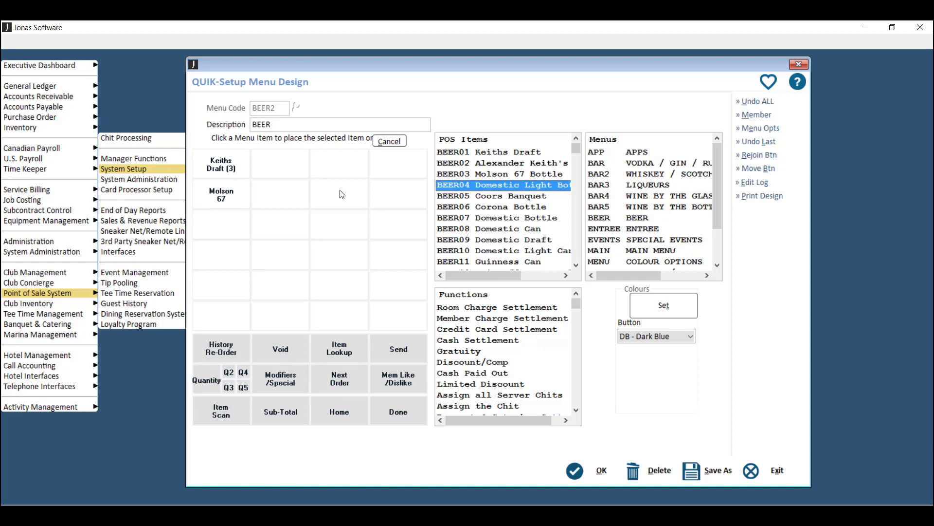
{"action": "left_click", "coordinate": [221, 225]}
{"action": "left_click", "coordinate": [505, 197]}
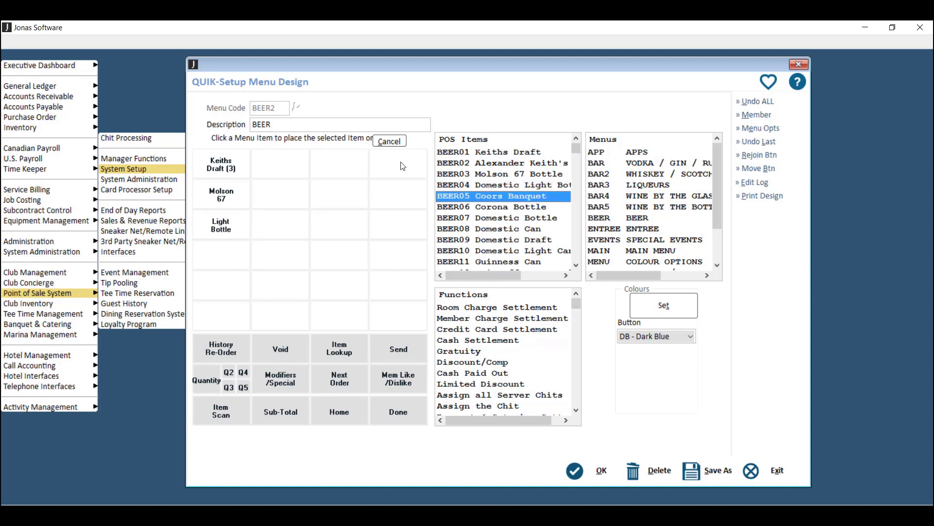
{"action": "left_click", "coordinate": [229, 254]}
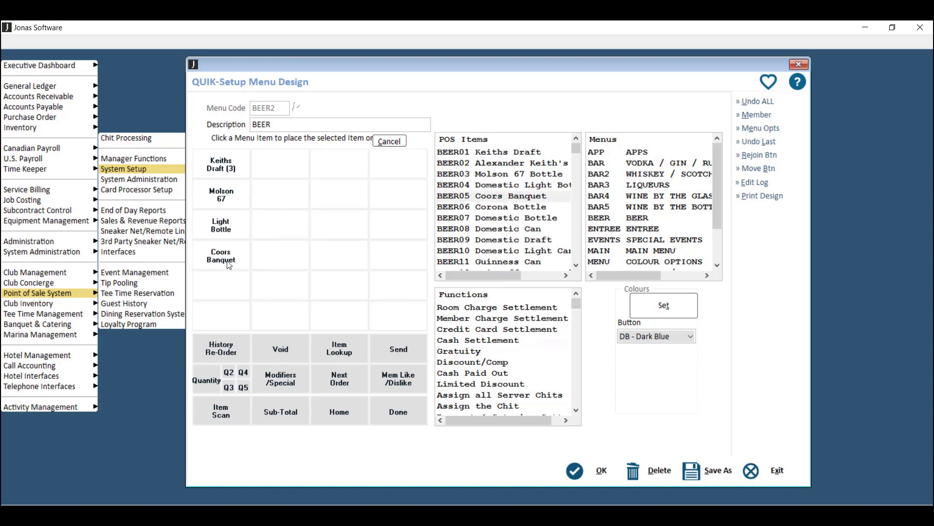
Place Coors Banquet on the two remaining first-column buttons of the BEER2 menu and end item placement
{"action": "left_click", "coordinate": [221, 285]}
{"action": "left_click", "coordinate": [229, 314]}
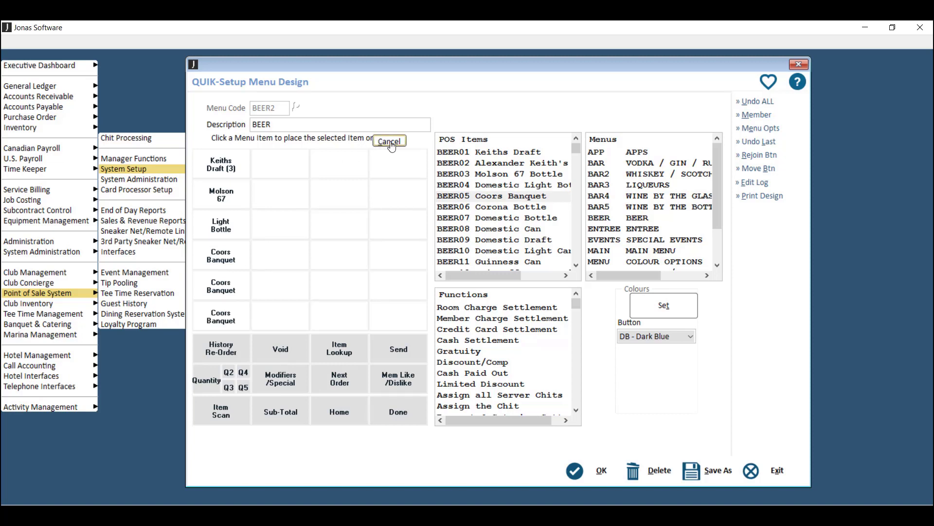
{"action": "left_click", "coordinate": [481, 195]}
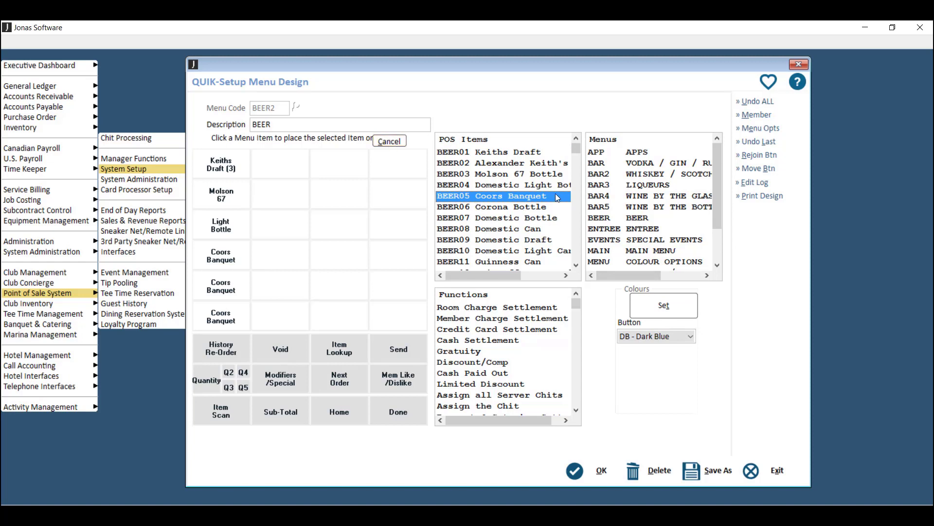
{"action": "left_click", "coordinate": [395, 142]}
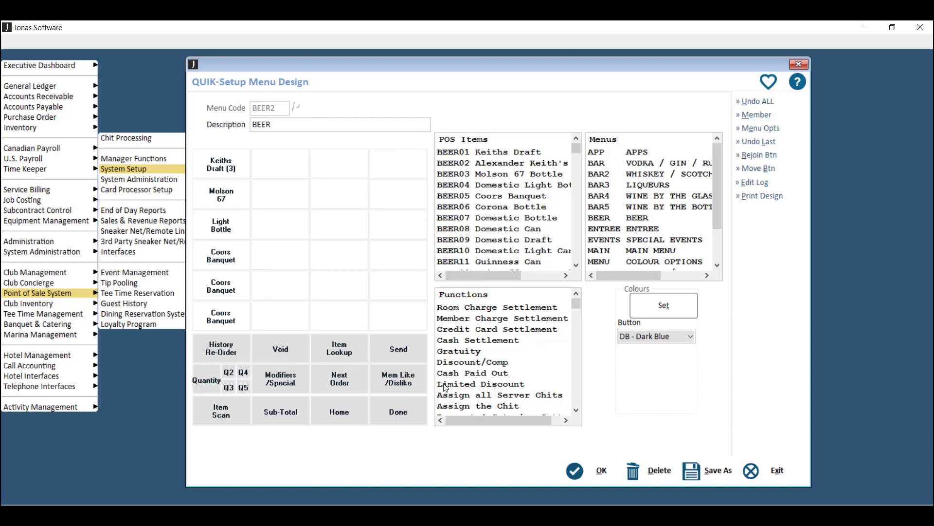
Overwrite the lowest duplicate Coors Banquet button with the Not Used function, confirm the overwrite and end function placement
{"action": "left_click_drag", "start_coordinate": [577, 306], "coordinate": [563, 412]}
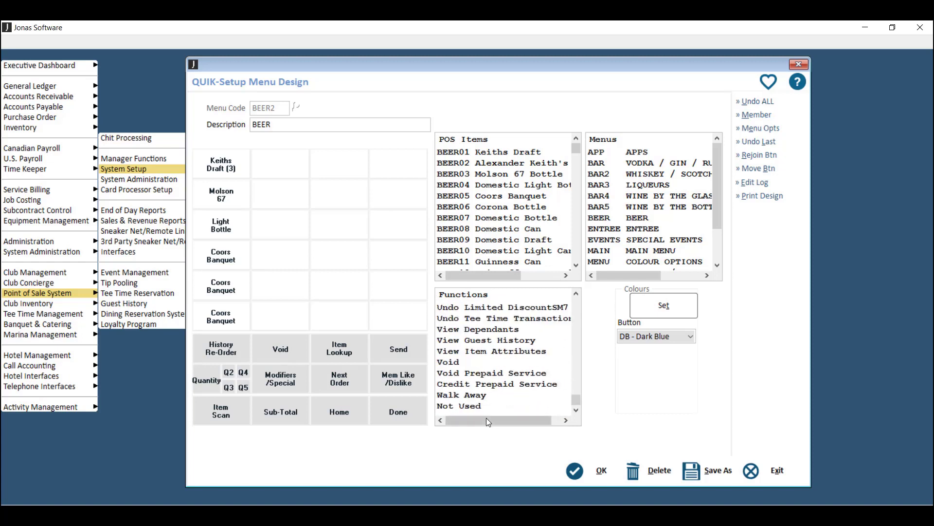
{"action": "left_click", "coordinate": [470, 407]}
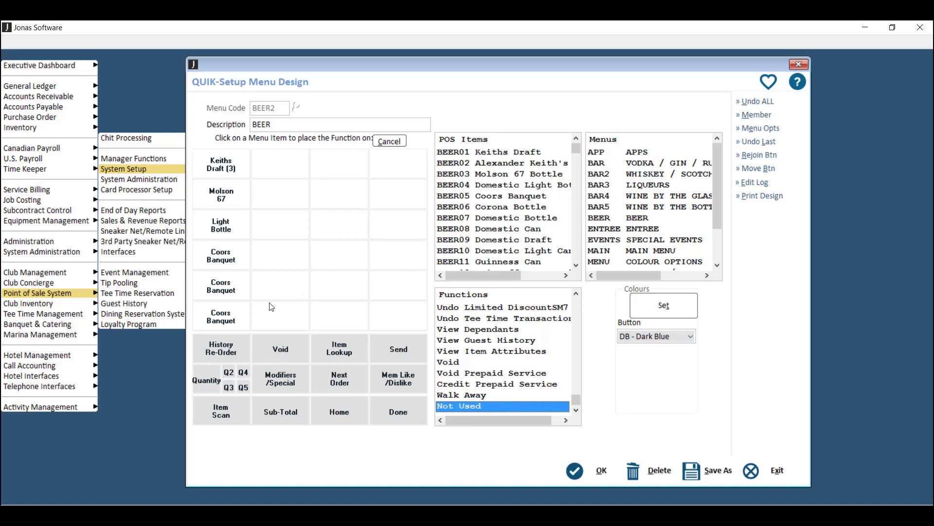
{"action": "left_click", "coordinate": [228, 321]}
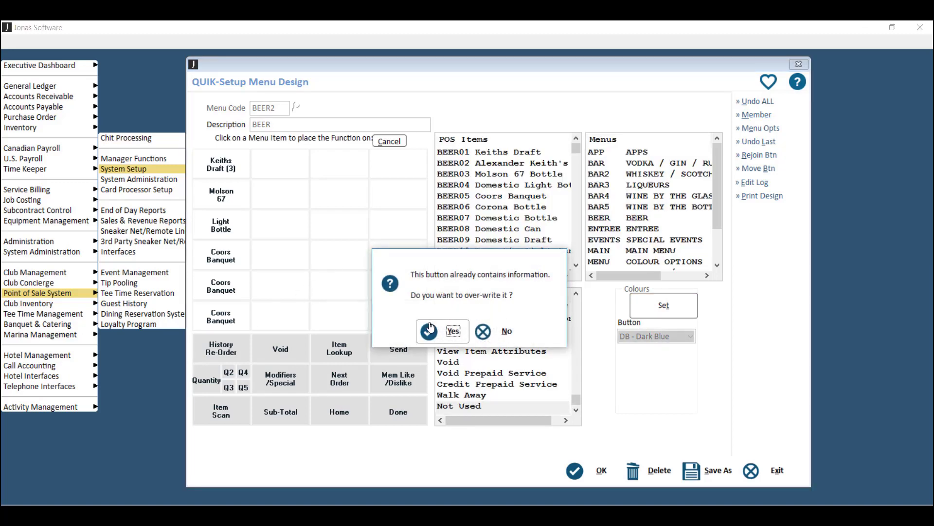
{"action": "key", "text": "Return"}
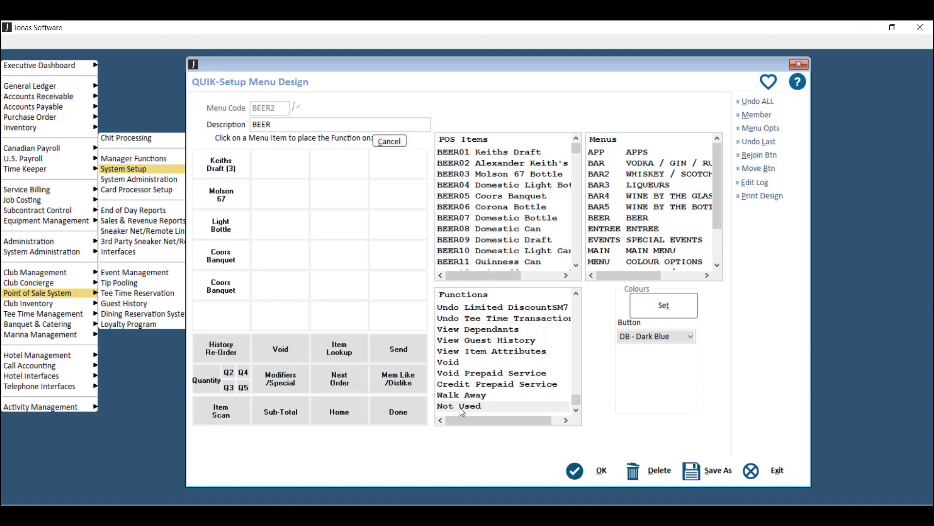
{"action": "left_click", "coordinate": [389, 141]}
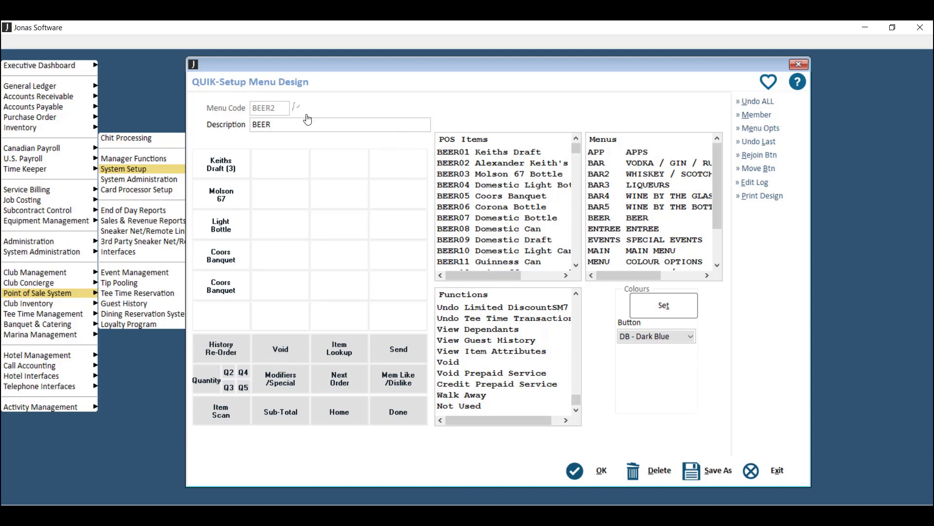
Delete the remaining duplicate Coors Banquet button from the BEER2 menu's first column through its edit window
{"action": "left_click", "coordinate": [235, 293]}
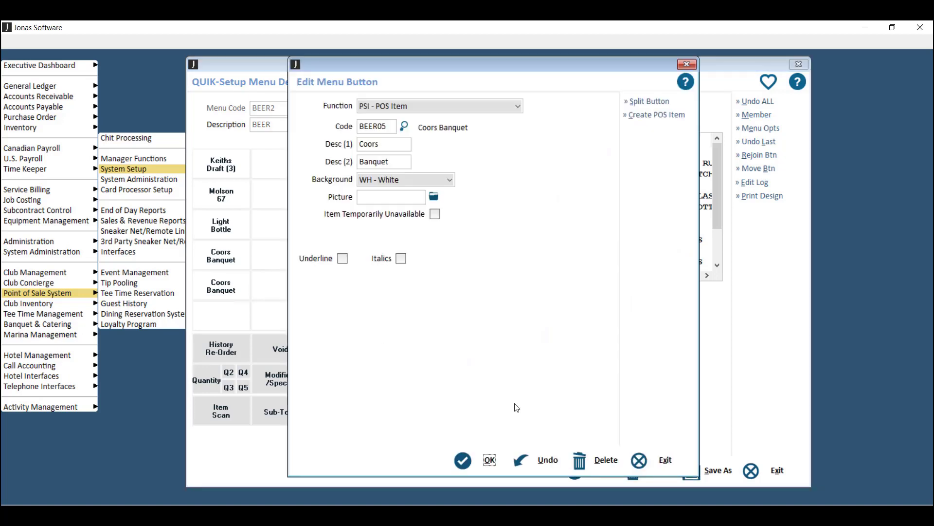
{"action": "left_click", "coordinate": [594, 466]}
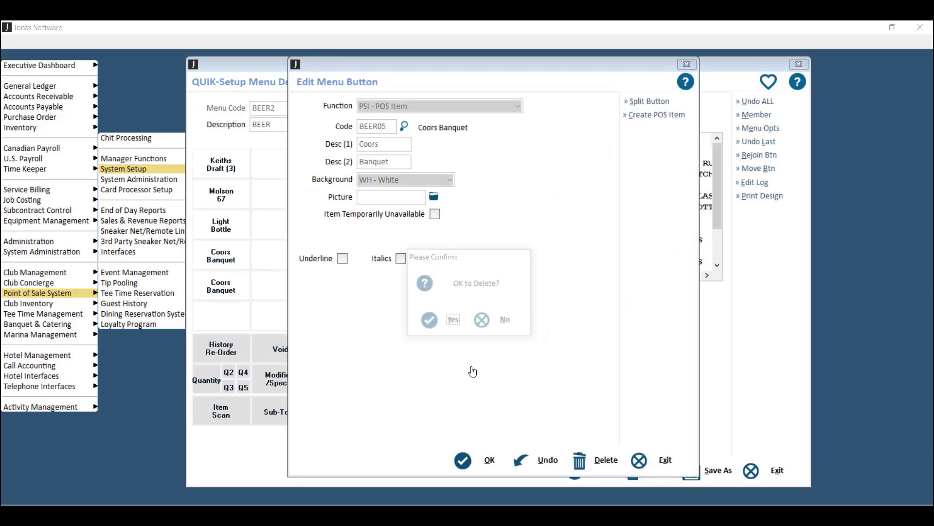
{"action": "left_click", "coordinate": [453, 321]}
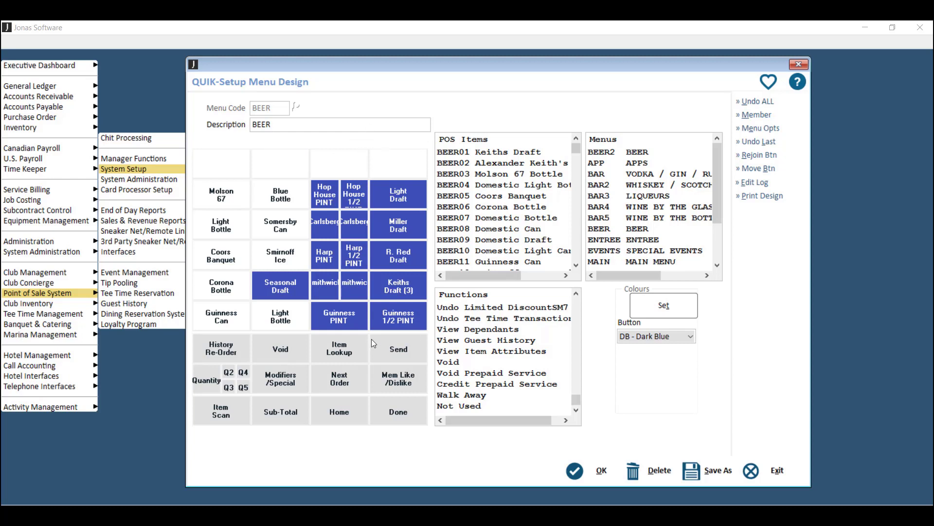
Split the Guinness PINT button on the BEER menu into two side-by-side halves
{"action": "double_click", "coordinate": [342, 320]}
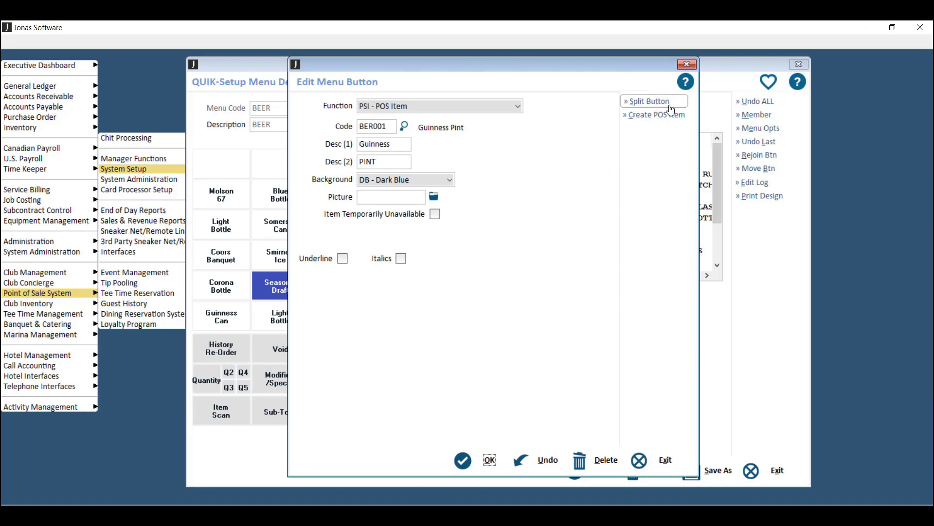
{"action": "left_click", "coordinate": [646, 106]}
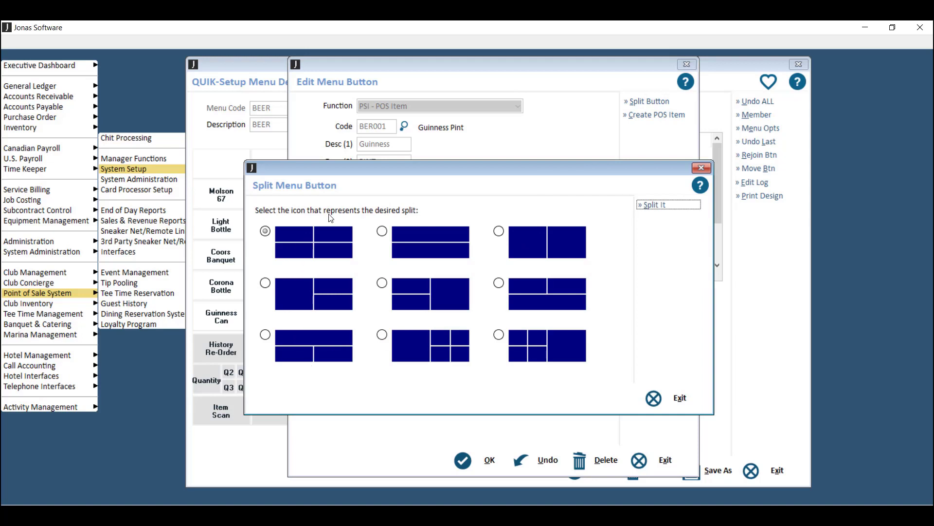
{"action": "left_click", "coordinate": [496, 236]}
{"action": "left_click", "coordinate": [656, 205]}
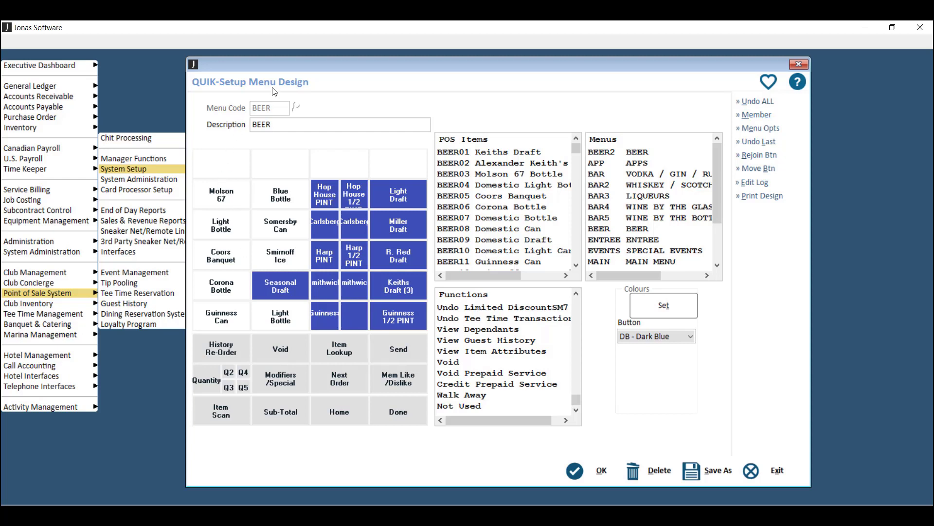
Try to rejoin the split Guinness PINT button on the BEER menu
{"action": "left_click", "coordinate": [747, 154]}
{"action": "left_click", "coordinate": [769, 154]}
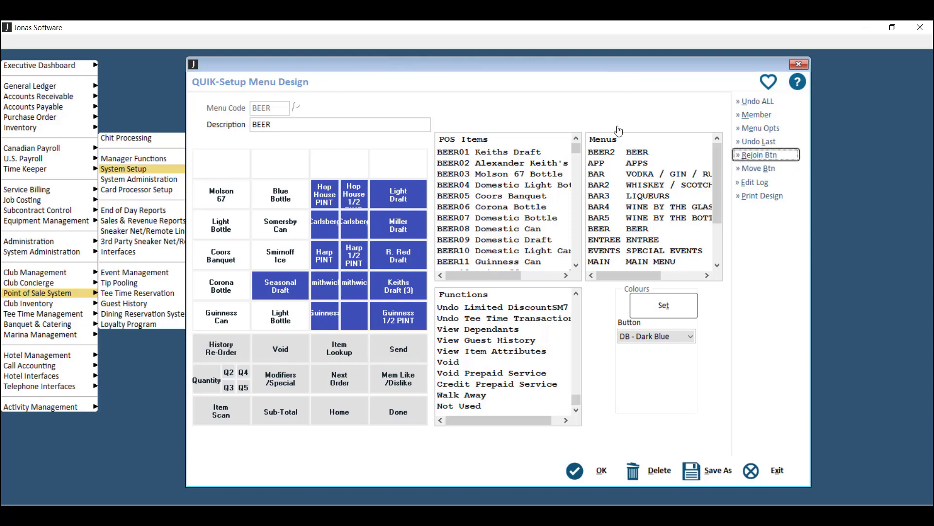
{"action": "left_click", "coordinate": [329, 319]}
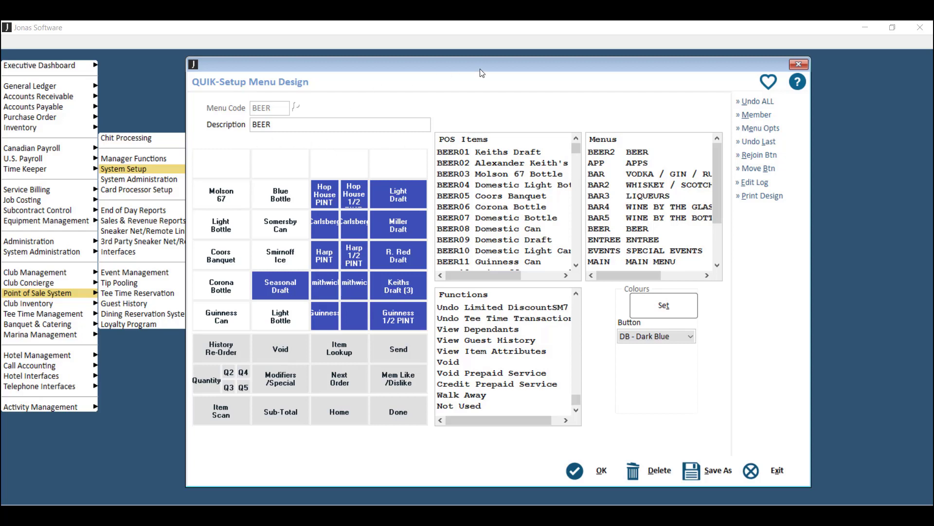
Move Guinness 1/2 PINT to the empty half button beside Guinness PINT
{"action": "left_click", "coordinate": [761, 170]}
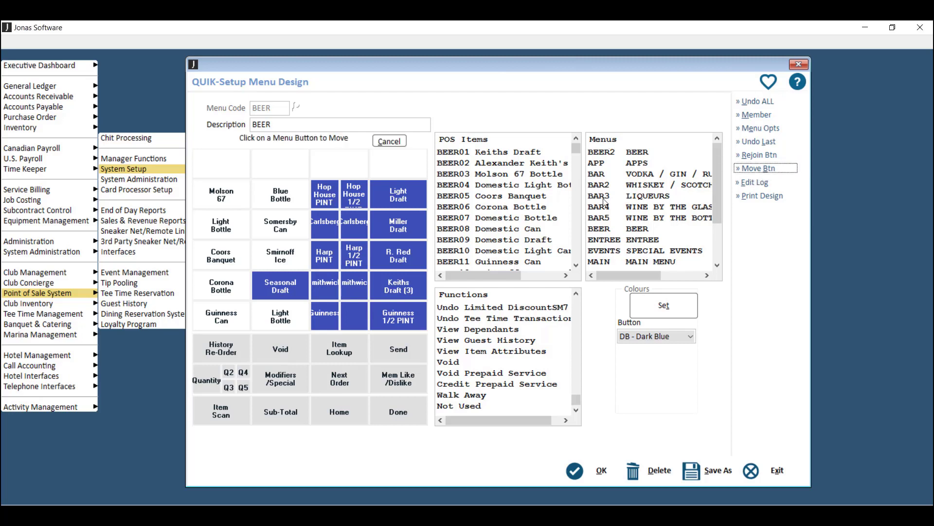
{"action": "left_click", "coordinate": [326, 253]}
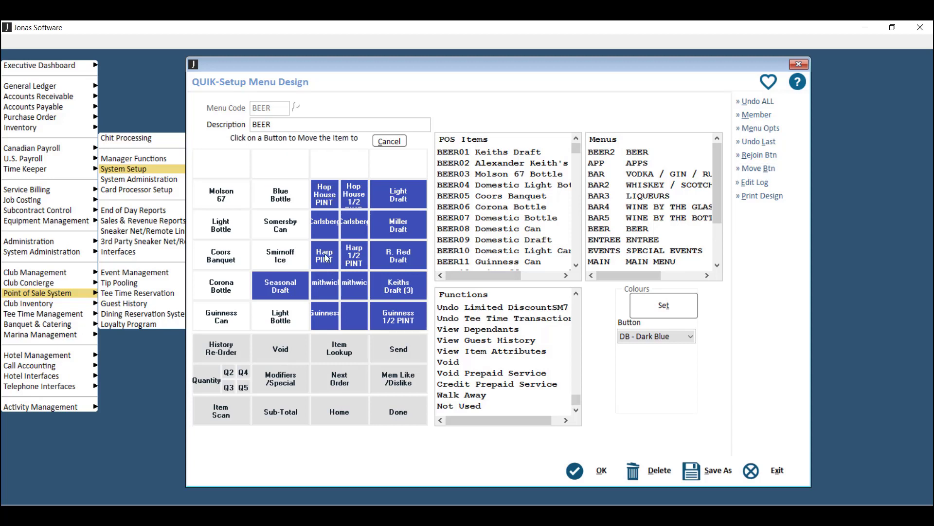
{"action": "left_click", "coordinate": [349, 321]}
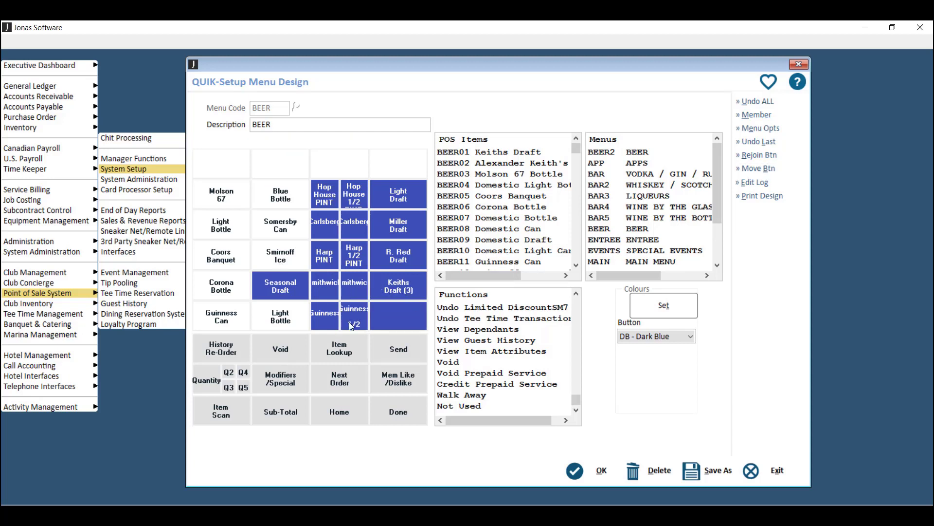
Move Seasonal Draft to the empty button directly below Keiths Draft
{"action": "left_click", "coordinate": [757, 168]}
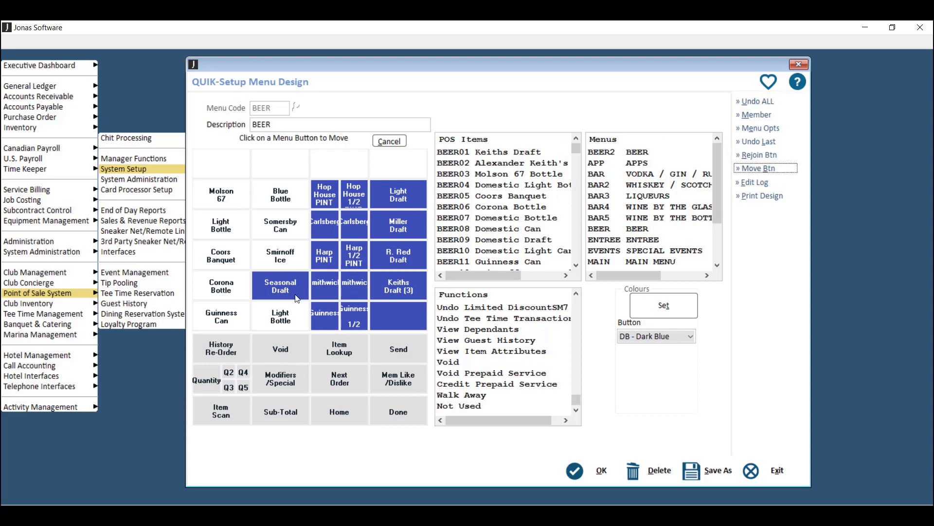
{"action": "left_click", "coordinate": [283, 286]}
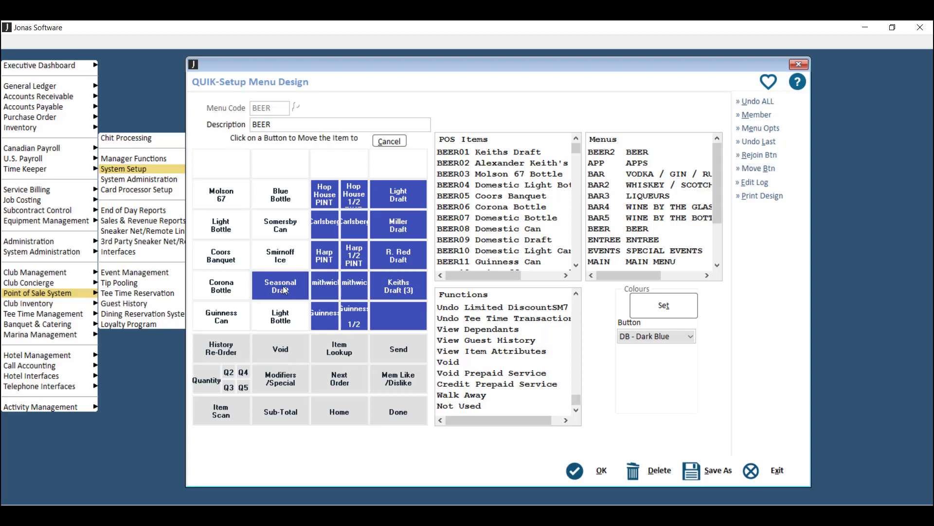
{"action": "left_click", "coordinate": [410, 314]}
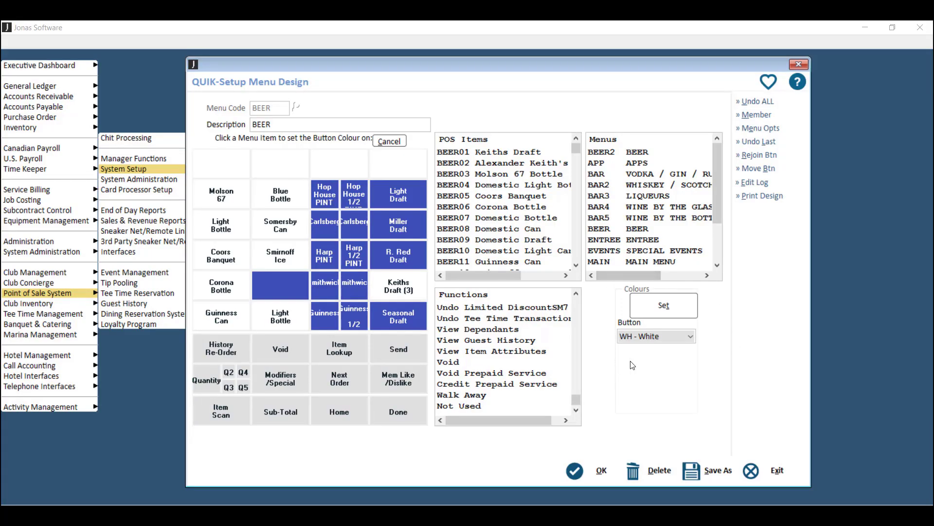
Apply the WH - White button colour to the empty button below Smirnoff Ice, R. Red Draft and Miller Draft
{"action": "left_click", "coordinate": [679, 336]}
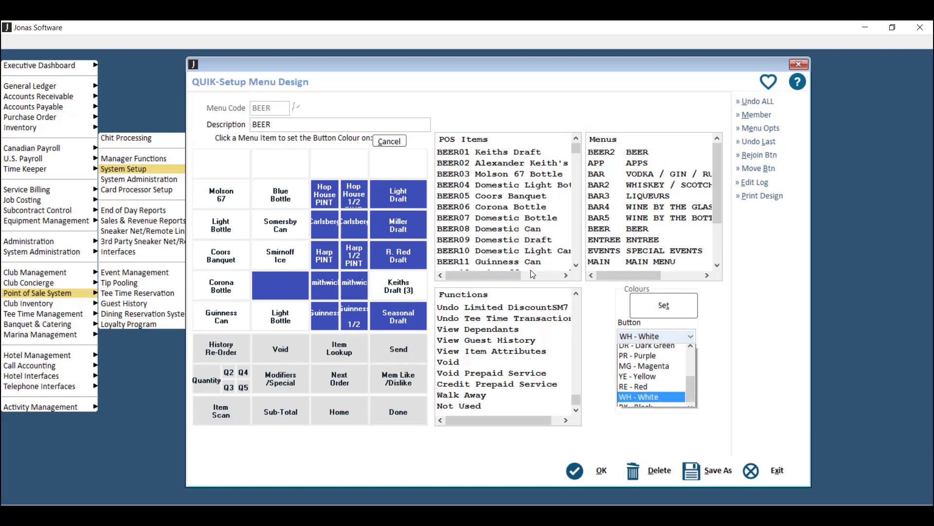
{"action": "left_click", "coordinate": [652, 398]}
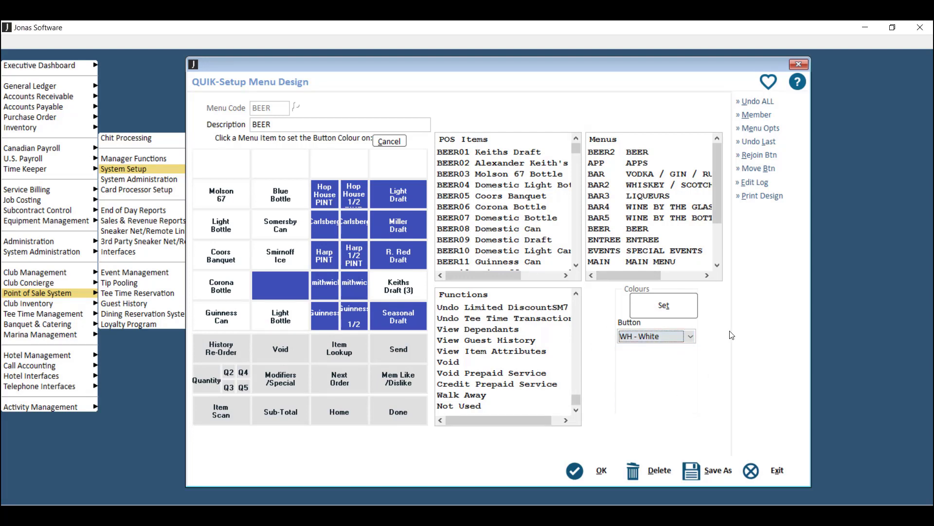
{"action": "left_click", "coordinate": [273, 290]}
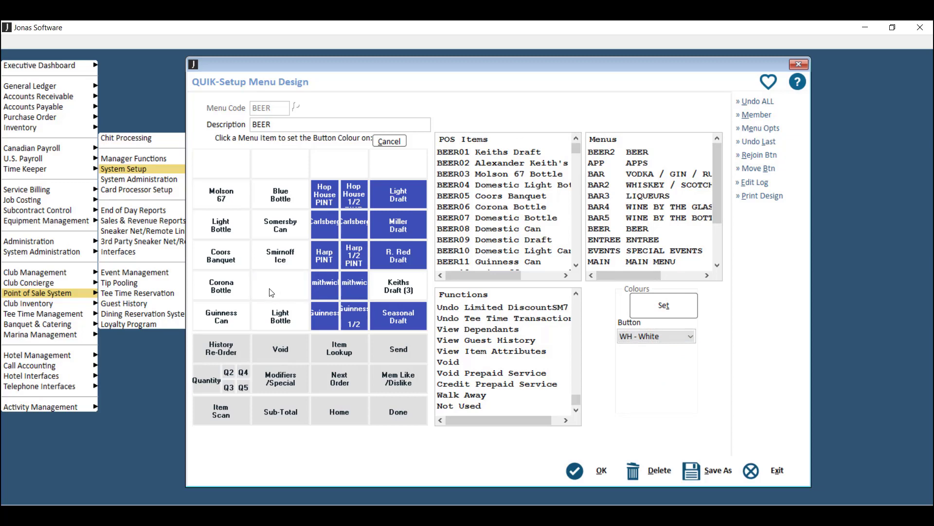
{"action": "left_click", "coordinate": [398, 255]}
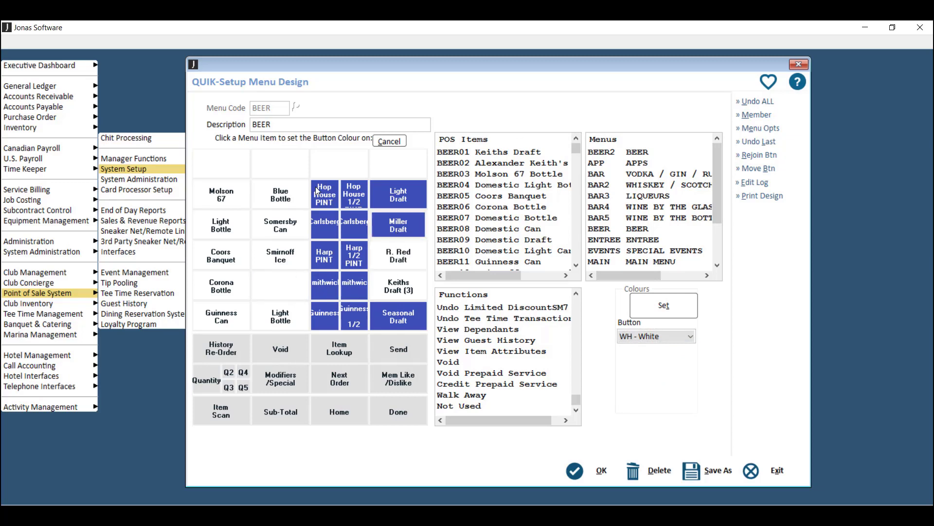
{"action": "left_click", "coordinate": [398, 225]}
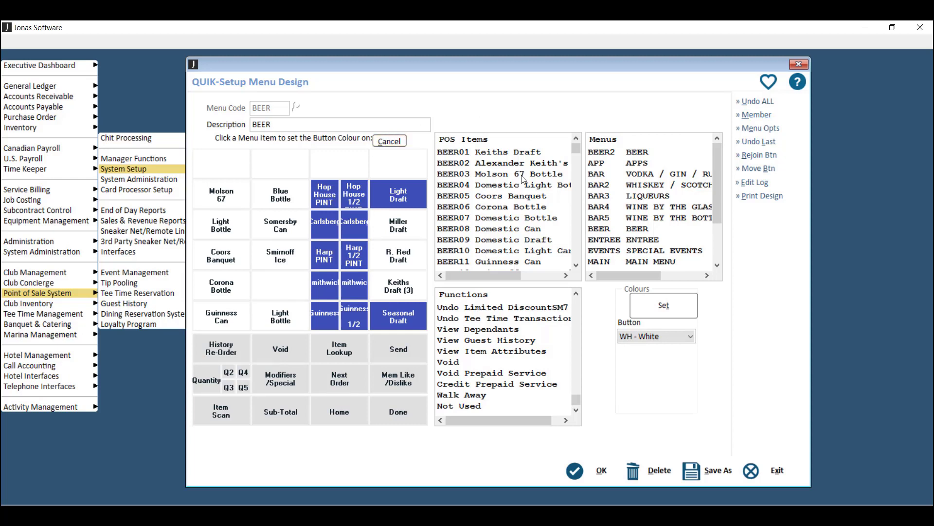
{"action": "left_click", "coordinate": [389, 141]}
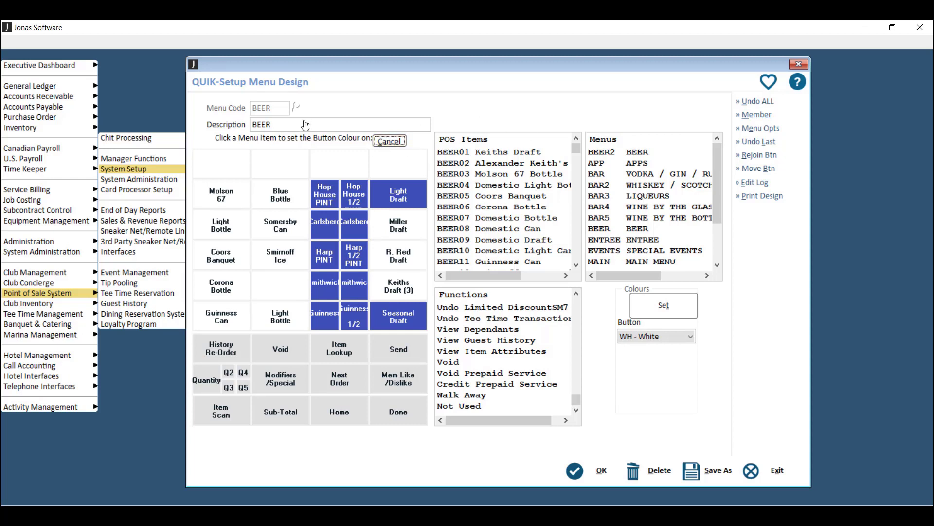
Set the Miller Draft and R. Red Draft buttons to DB - Dark Blue and end colour setting
{"action": "left_click", "coordinate": [670, 335]}
{"action": "scroll", "coordinate": [669, 378], "scroll_direction": "up", "scroll_amount": 2}
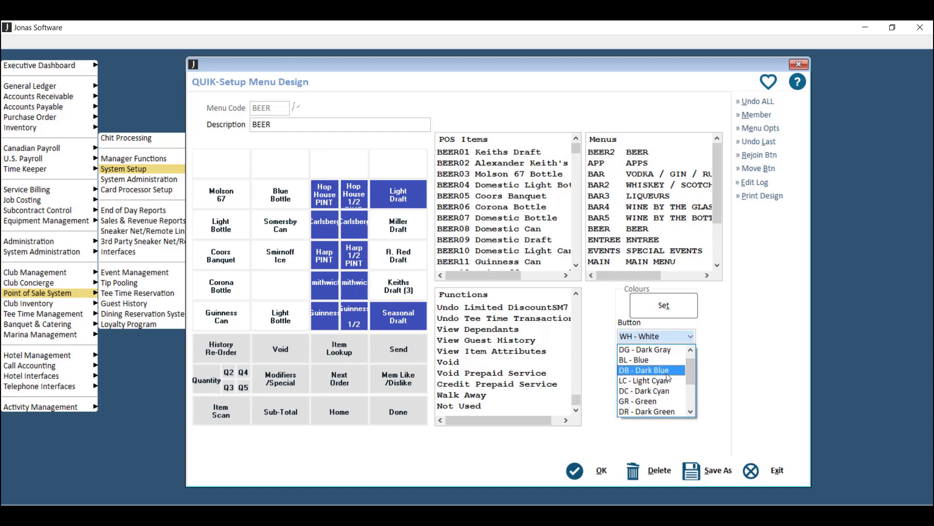
{"action": "left_click", "coordinate": [669, 379]}
{"action": "left_click", "coordinate": [400, 224]}
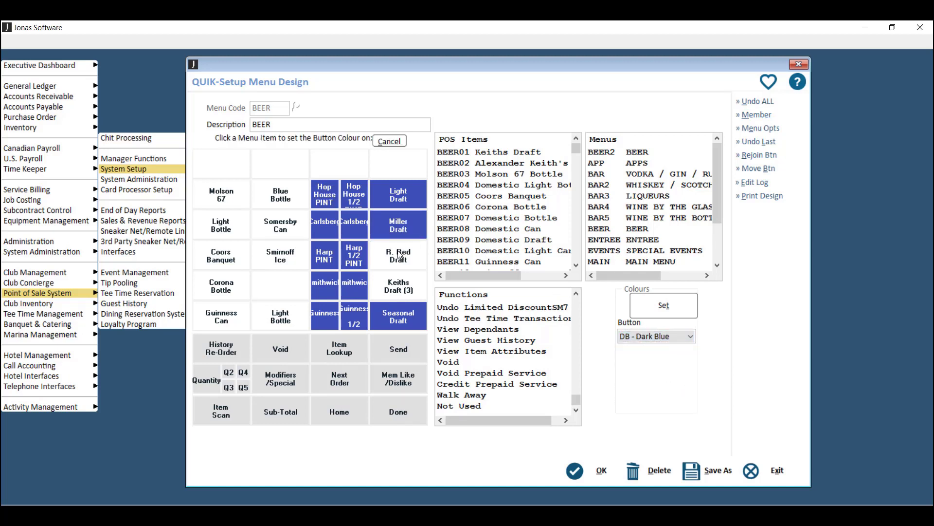
{"action": "left_click", "coordinate": [399, 255]}
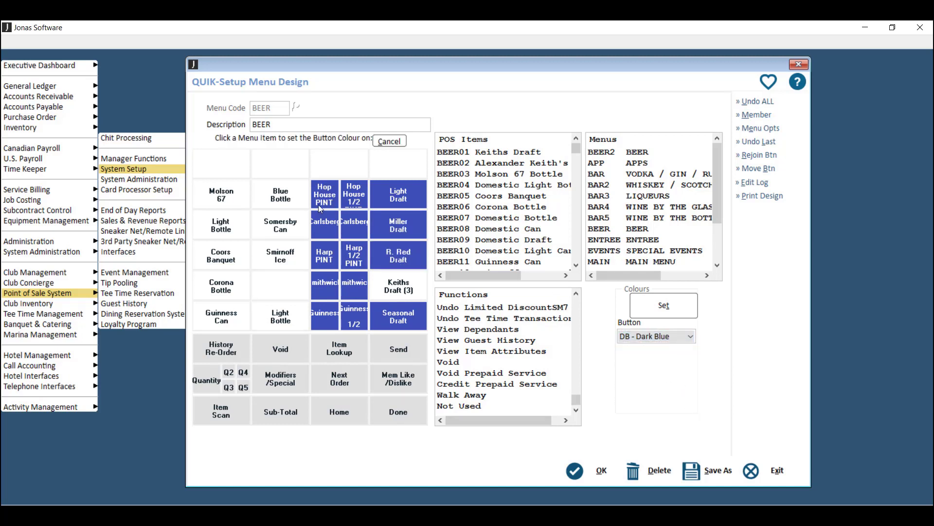
{"action": "left_click", "coordinate": [389, 142]}
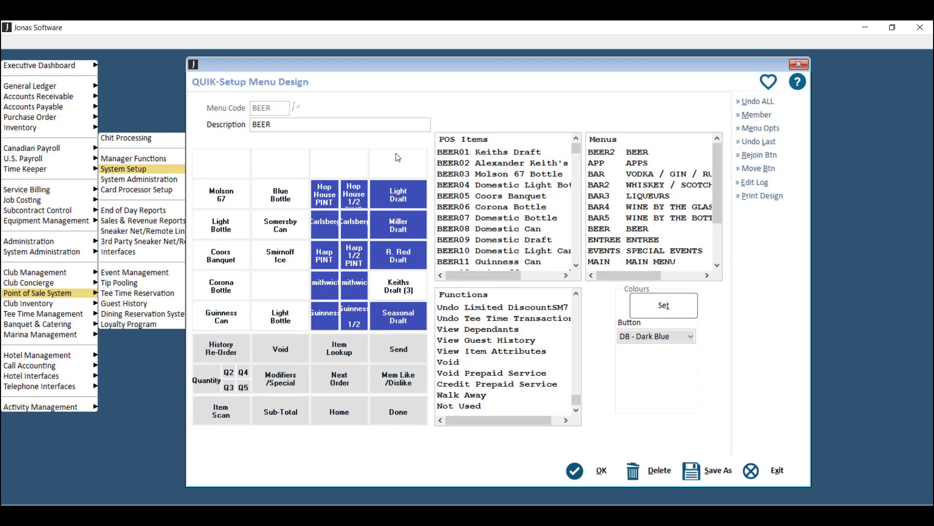
Set the Keiths Draft button's background to DB - Dark Blue
{"action": "double_click", "coordinate": [402, 288]}
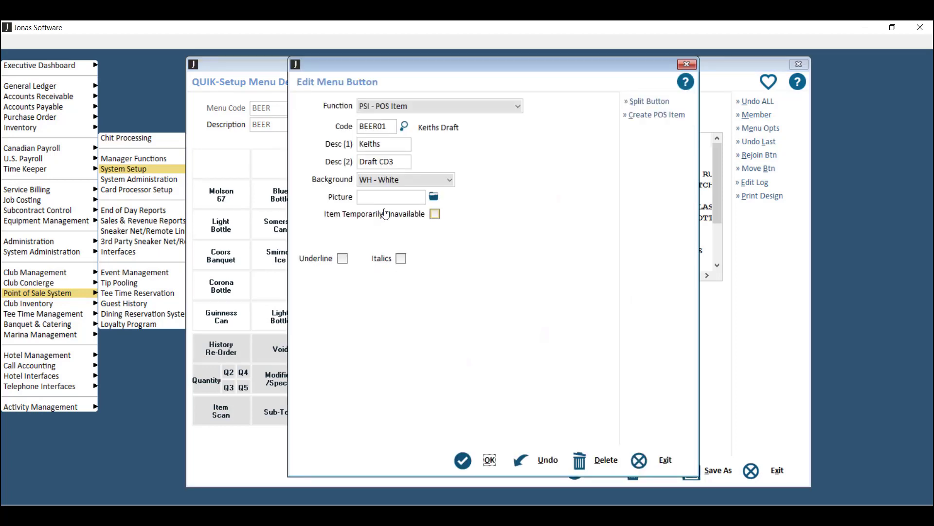
{"action": "left_click", "coordinate": [403, 180]}
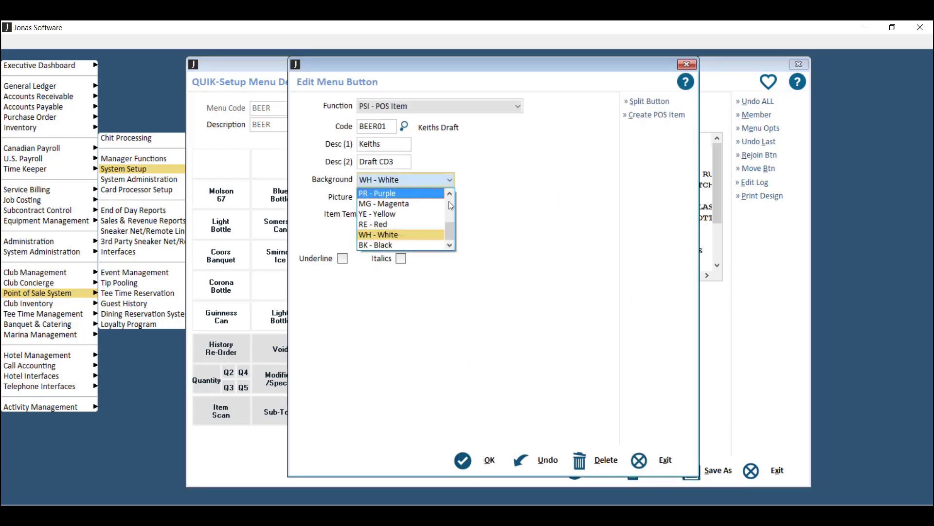
{"action": "left_click_drag", "start_coordinate": [452, 229], "coordinate": [455, 207]}
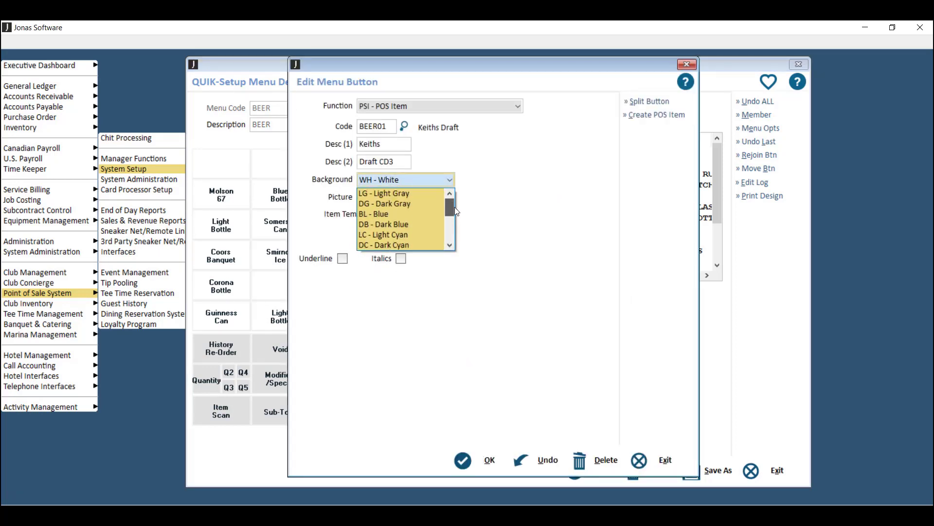
{"action": "left_click", "coordinate": [406, 225]}
{"action": "key", "text": "Return"}
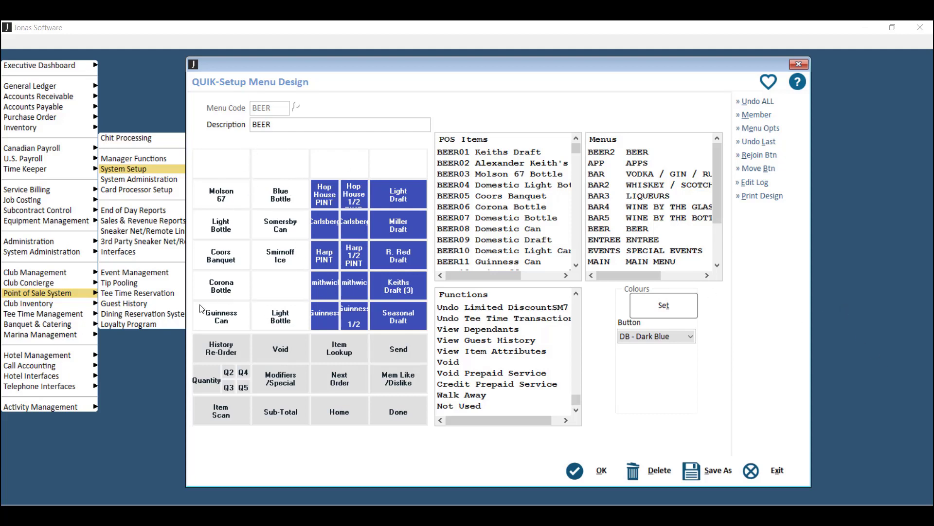
Label the unused button above Molson 67 as BOTTLES
{"action": "double_click", "coordinate": [226, 167]}
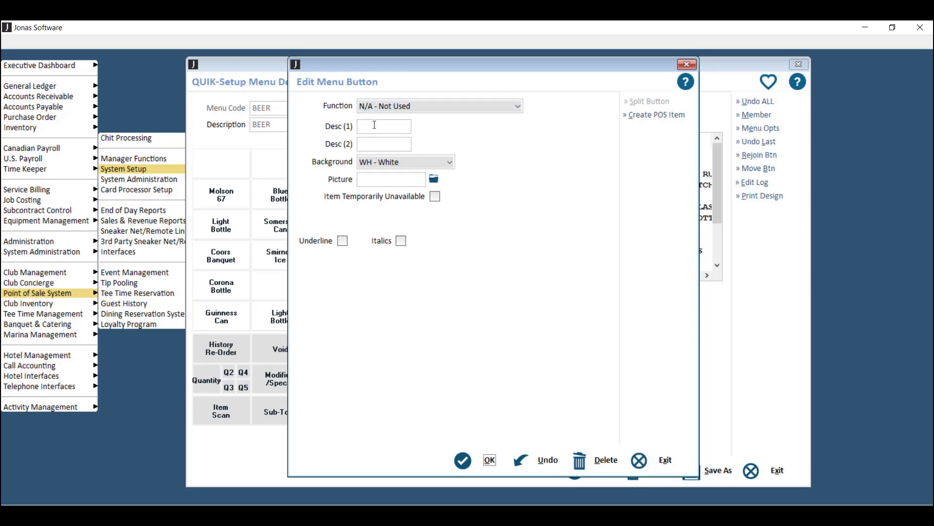
{"action": "left_click", "coordinate": [384, 126]}
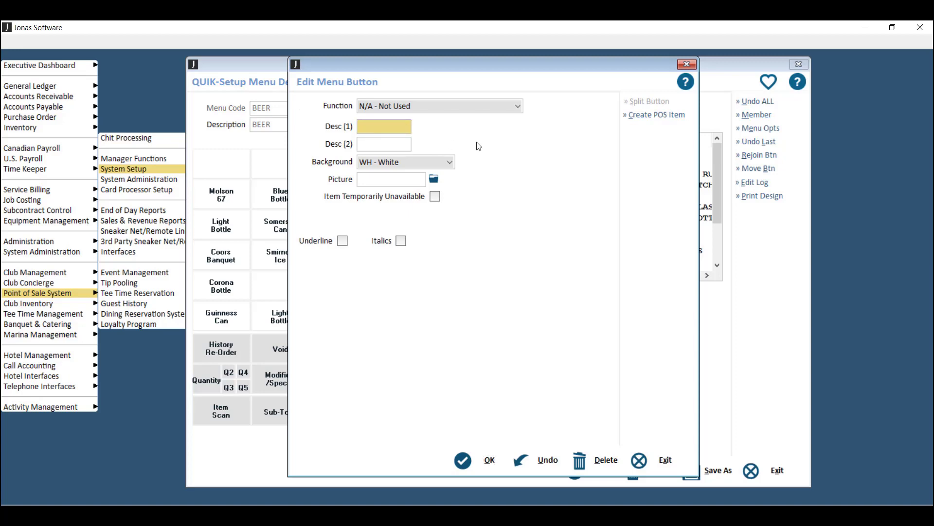
{"action": "type", "text": "BOTTLES"}
{"action": "key", "text": "Tab"}
{"action": "left_click", "coordinate": [481, 460]}
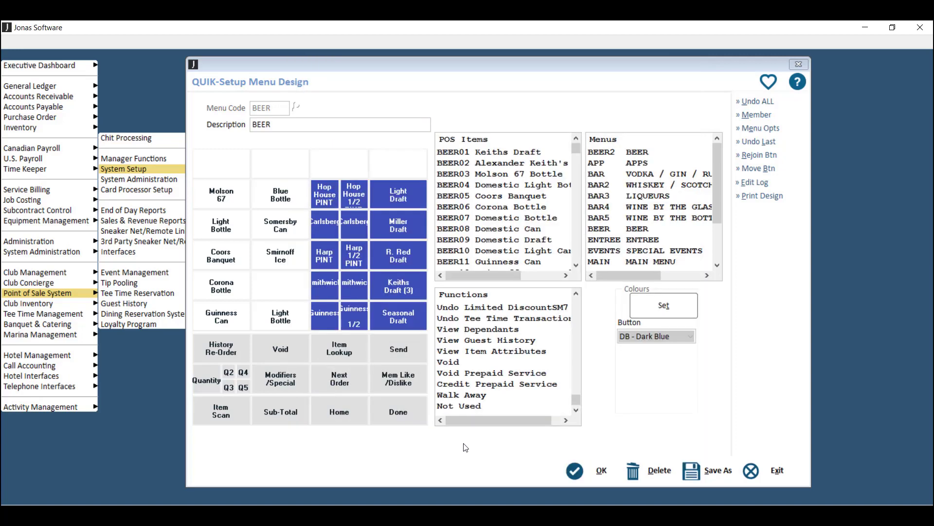
Label the unused button above Blue Bottle as & CANS
{"action": "left_click", "coordinate": [339, 164]}
{"action": "left_click", "coordinate": [379, 127]}
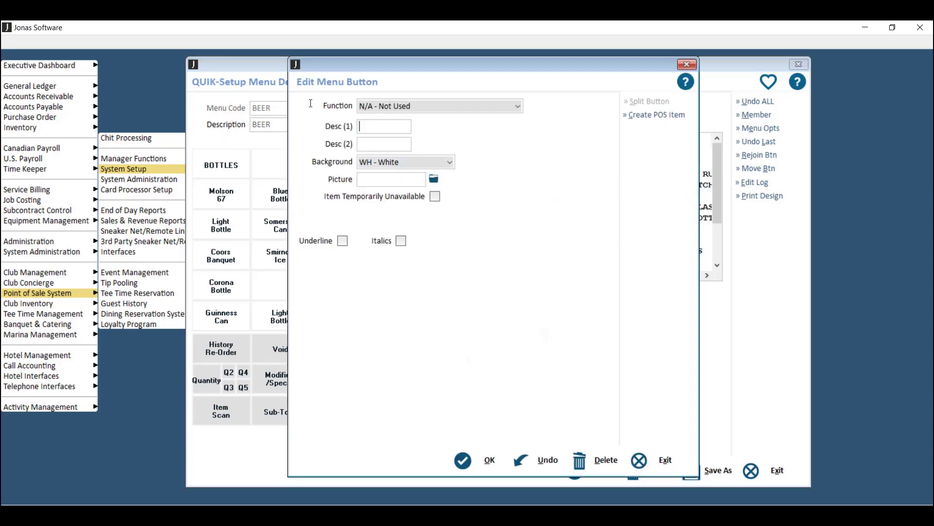
{"action": "type", "text": "& CANS"}
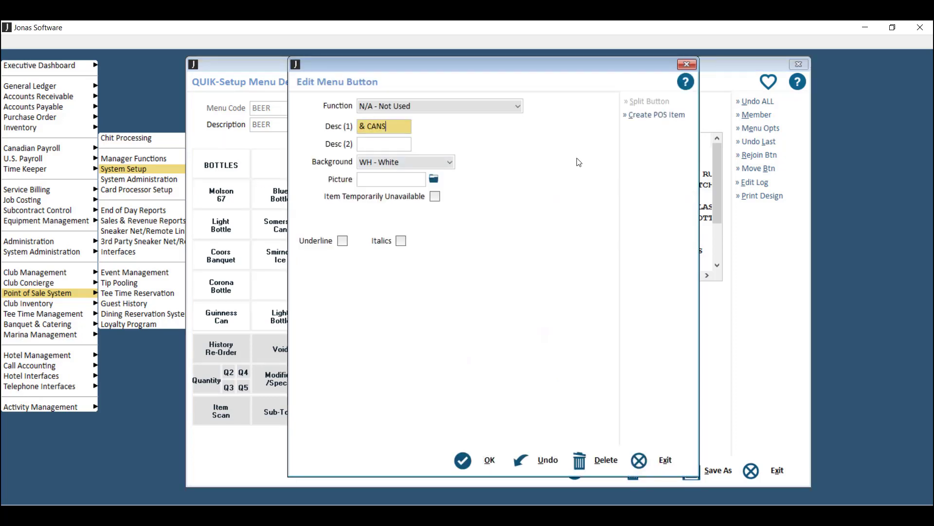
{"action": "key", "text": "Tab"}
{"action": "left_click", "coordinate": [477, 464]}
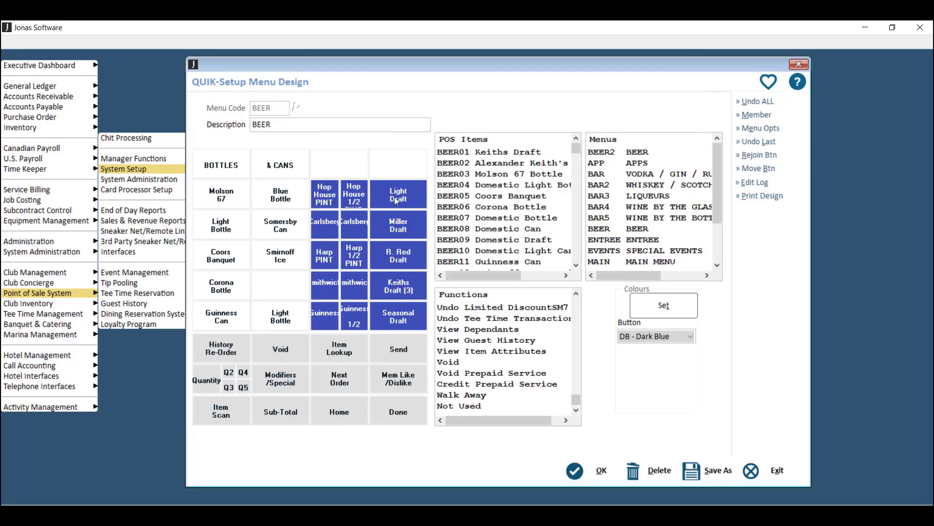
Label the unused button above the two Hop House half buttons as DRAFT
{"action": "left_click", "coordinate": [341, 164]}
{"action": "left_click", "coordinate": [405, 127]}
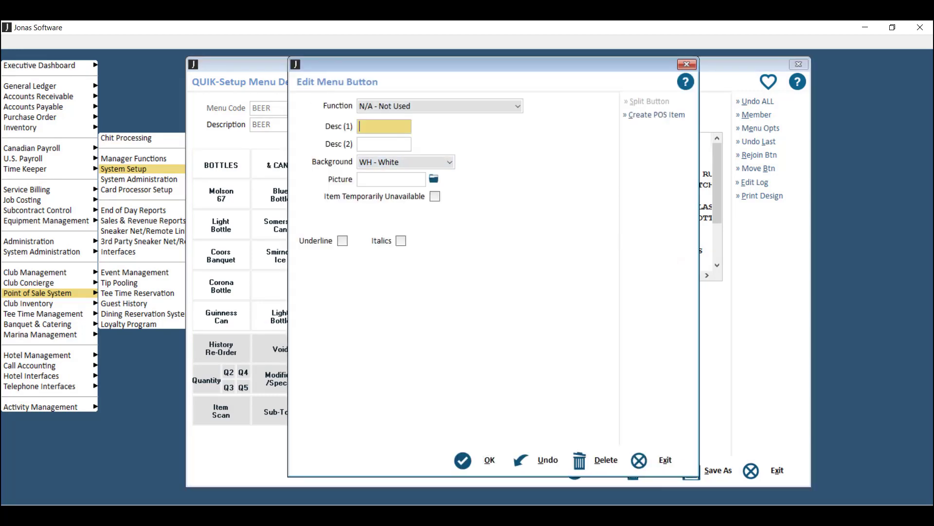
{"action": "type", "text": "DRAFT"}
{"action": "key", "text": "Return"}
Label the unused button above Light Draft as & PINTS
{"action": "left_click", "coordinate": [392, 162]}
{"action": "left_click", "coordinate": [407, 131]}
{"action": "type", "text": "& PINTS"}
{"action": "key", "text": "Return"}
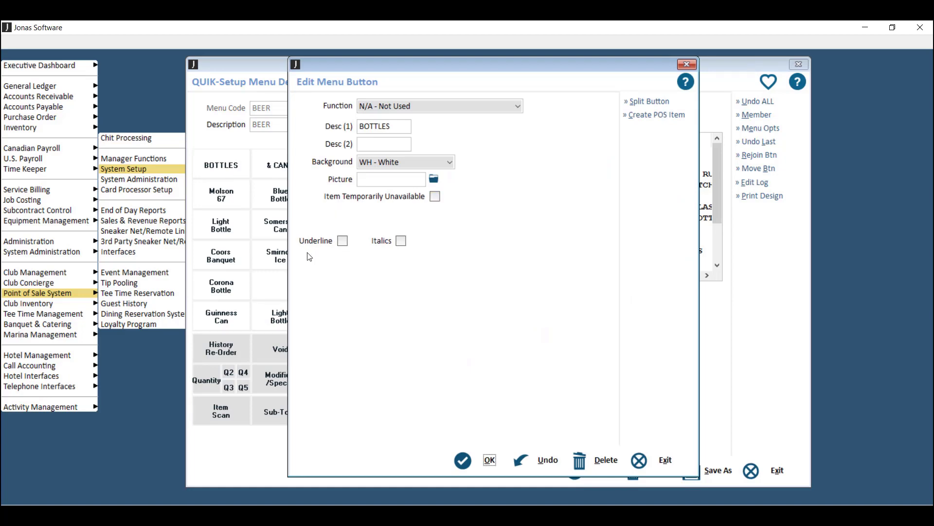
Accept the BOTTLES button's settings and save the BEER menu design
{"action": "left_click", "coordinate": [331, 244]}
{"action": "left_click", "coordinate": [486, 457]}
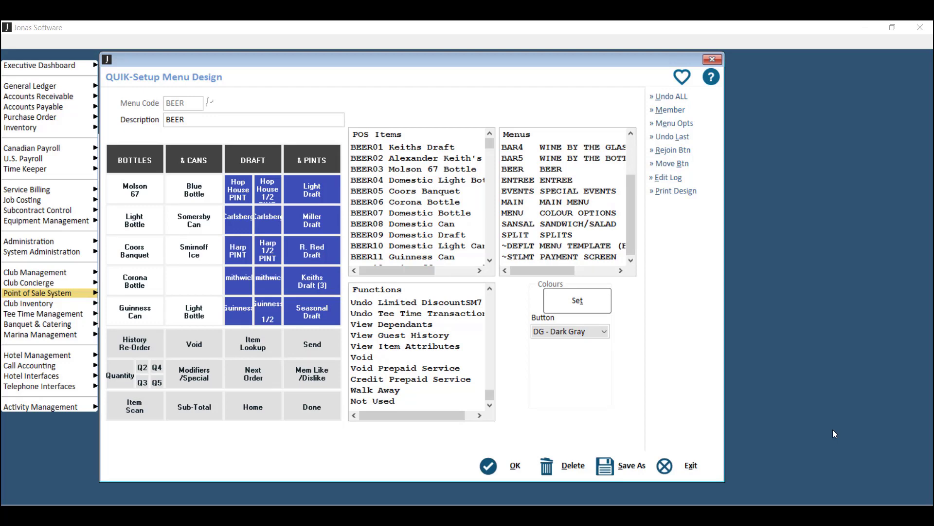
{"action": "left_click", "coordinate": [501, 464]}
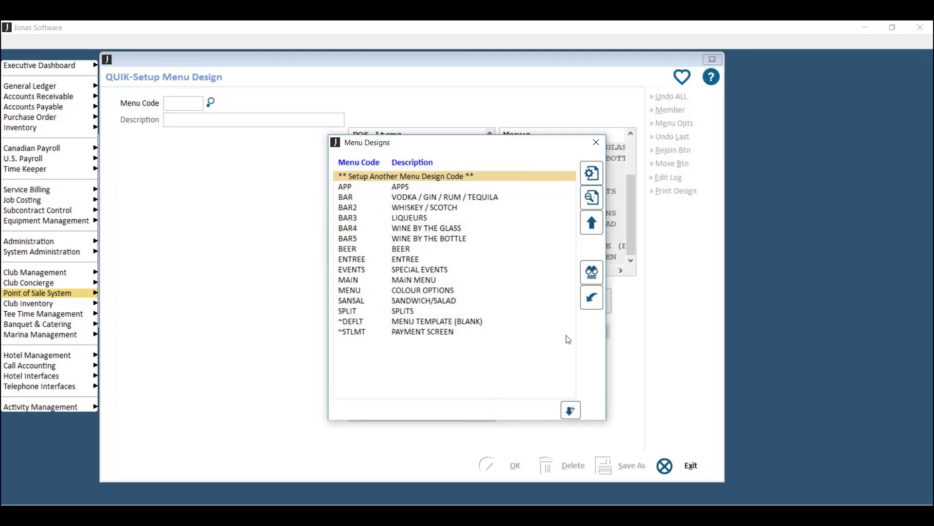
Open the MAIN menu design and place the BEER menu on the blank dark button below WHISKEY/SCOTCH
{"action": "double_click", "coordinate": [407, 281]}
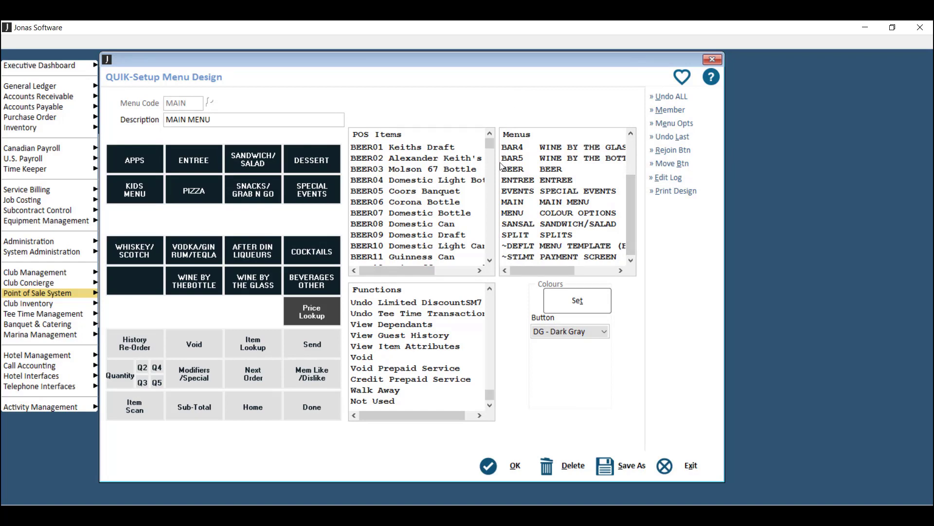
{"action": "left_click_drag", "start_coordinate": [632, 234], "coordinate": [623, 200]}
{"action": "left_click", "coordinate": [549, 170]}
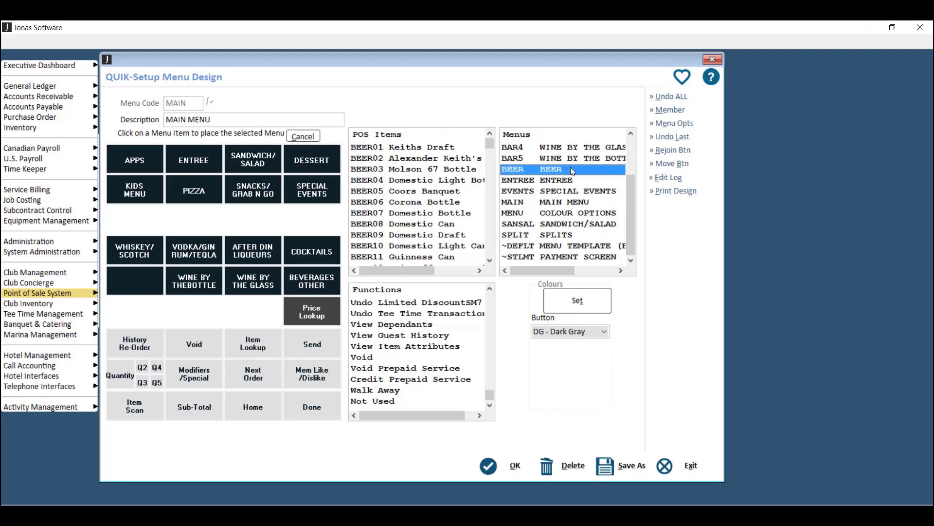
{"action": "left_click", "coordinate": [126, 284]}
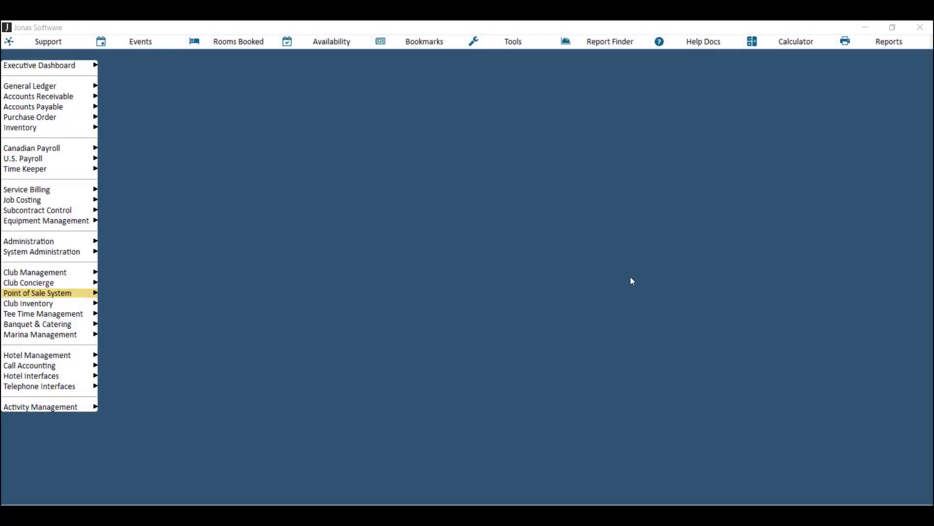
Open the Dining Room area's setup from the Point of Sale system parameters and examine its Menu Code
{"action": "left_click", "coordinate": [84, 296]}
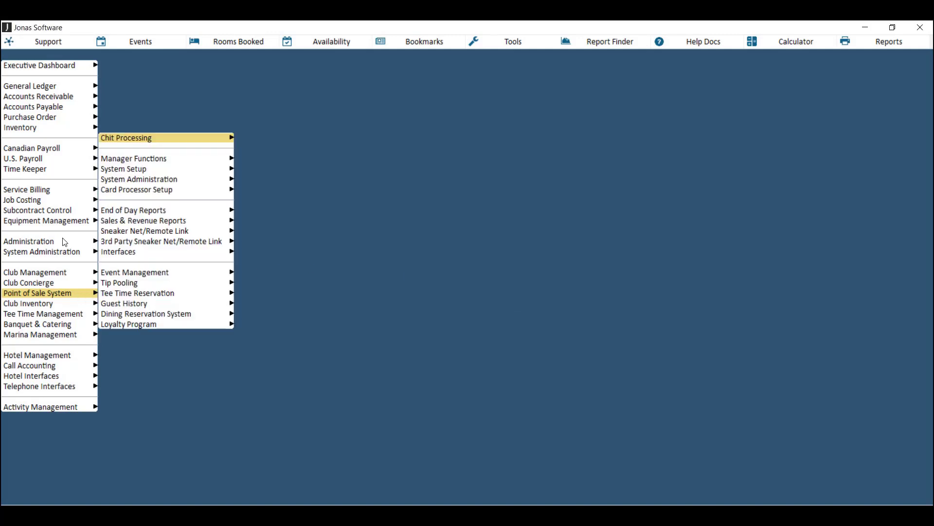
{"action": "left_click", "coordinate": [168, 168]}
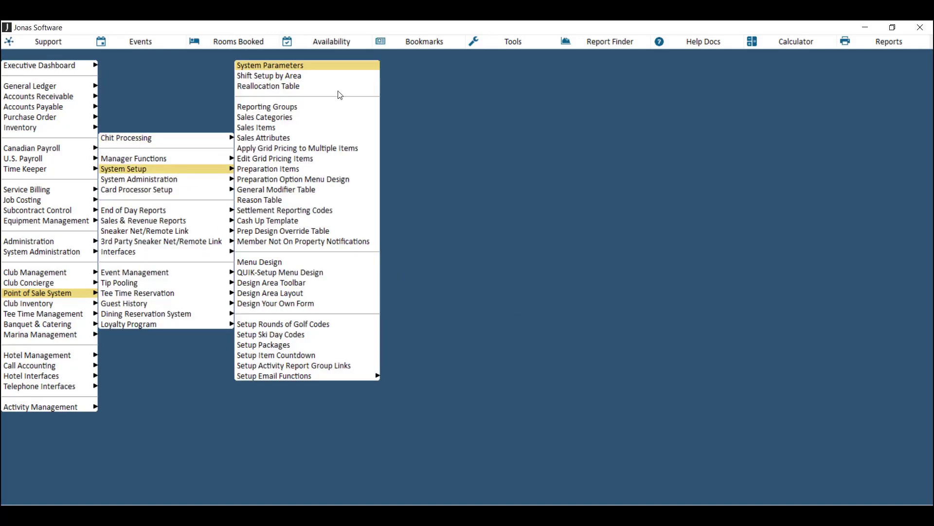
{"action": "left_click", "coordinate": [294, 66]}
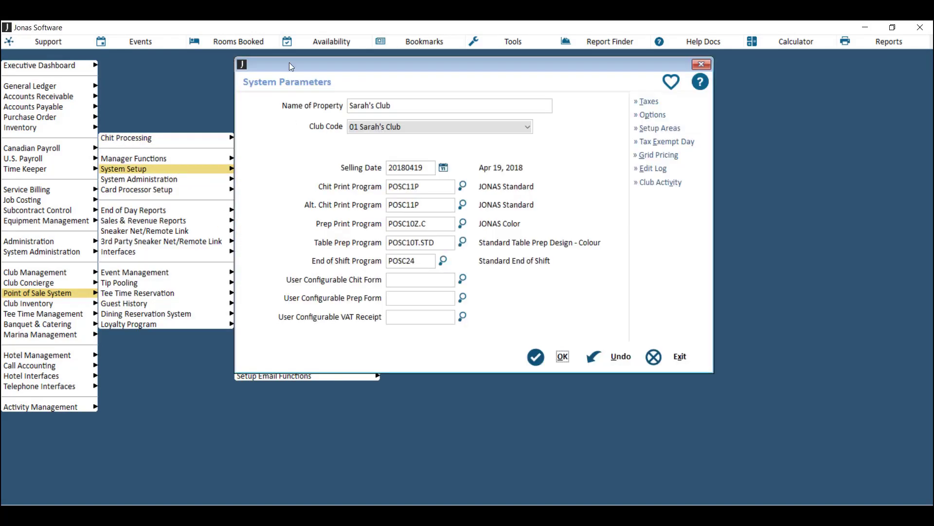
{"action": "left_click", "coordinate": [658, 129]}
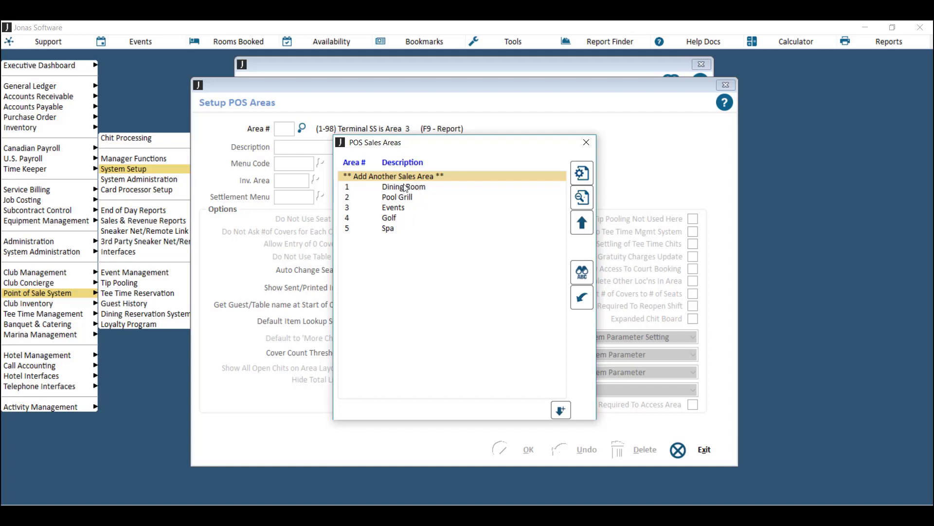
{"action": "double_click", "coordinate": [403, 189]}
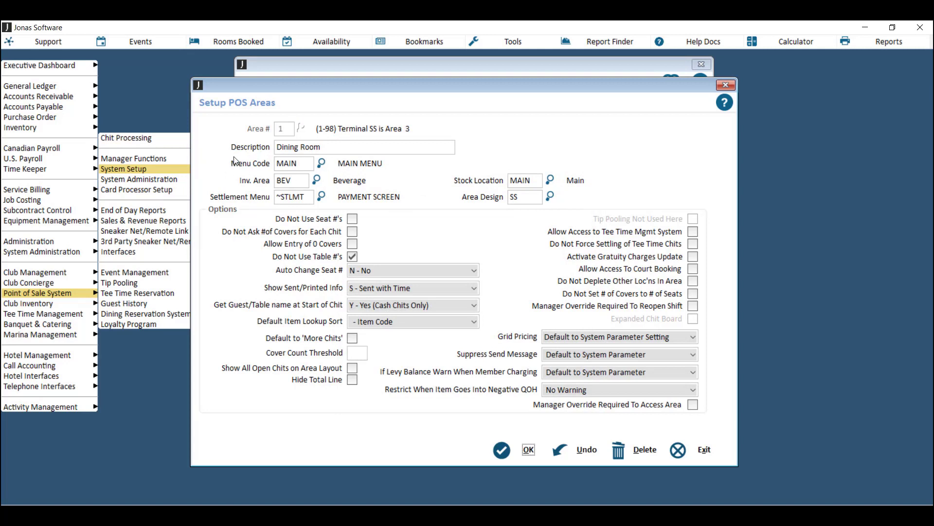
{"action": "left_click", "coordinate": [300, 162]}
{"action": "left_click_drag", "start_coordinate": [306, 163], "coordinate": [253, 167]}
{"action": "left_click", "coordinate": [302, 163]}
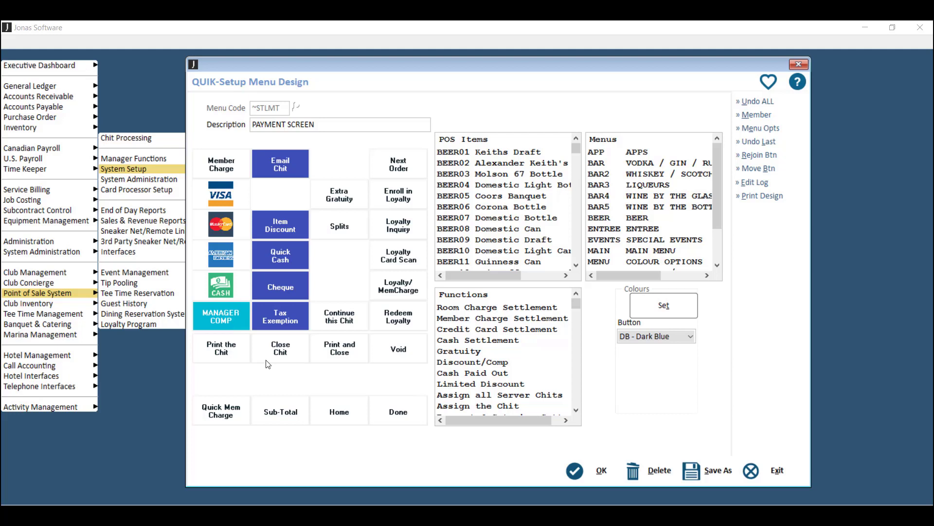
Place the Credit Card Settlement function on the empty button below Email Chit on the PAYMENT SCREEN menu, keeping the description Credit Card
{"action": "left_click", "coordinate": [484, 333]}
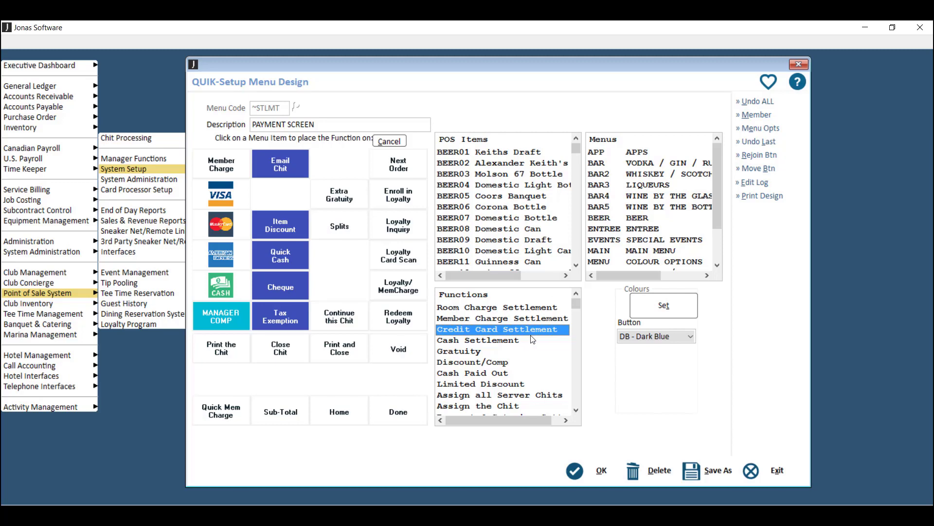
{"action": "left_click", "coordinate": [278, 197]}
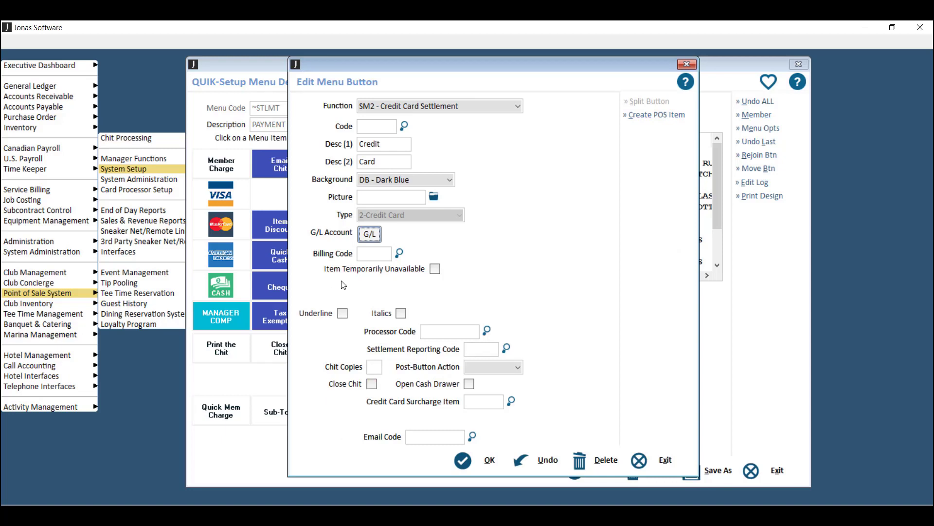
{"action": "left_click", "coordinate": [370, 145]}
{"action": "left_click", "coordinate": [369, 168]}
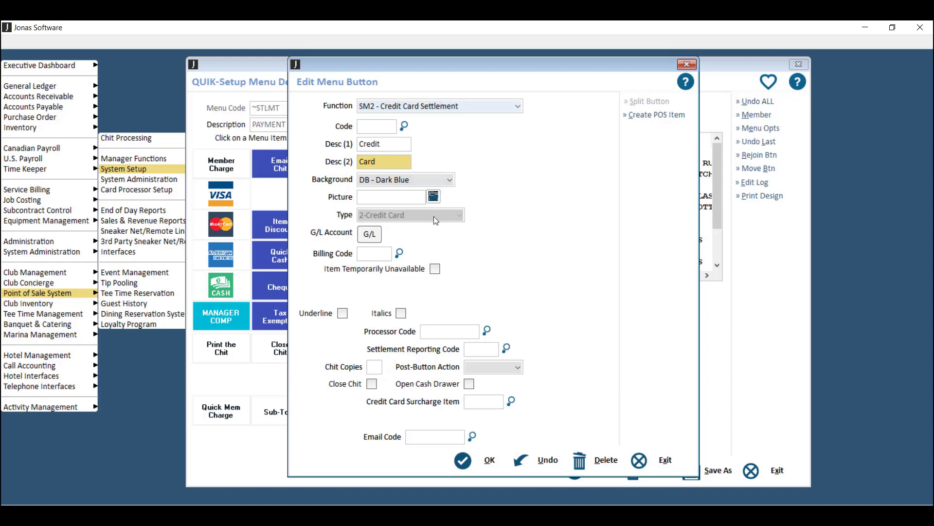
Allocate the Credit Card button to company 01 and the Bank G/L account from the chart of accounts
{"action": "left_click", "coordinate": [360, 239]}
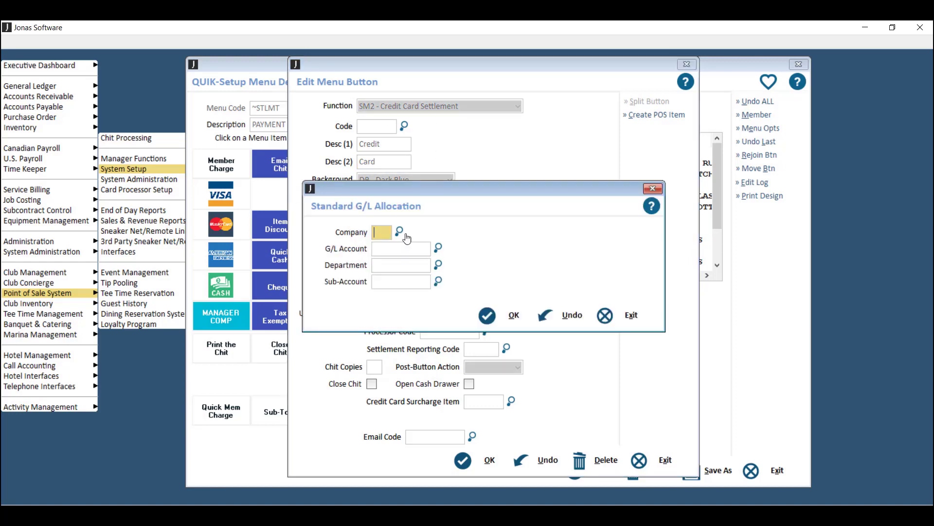
{"action": "type", "text": "01"}
{"action": "key", "text": "Tab"}
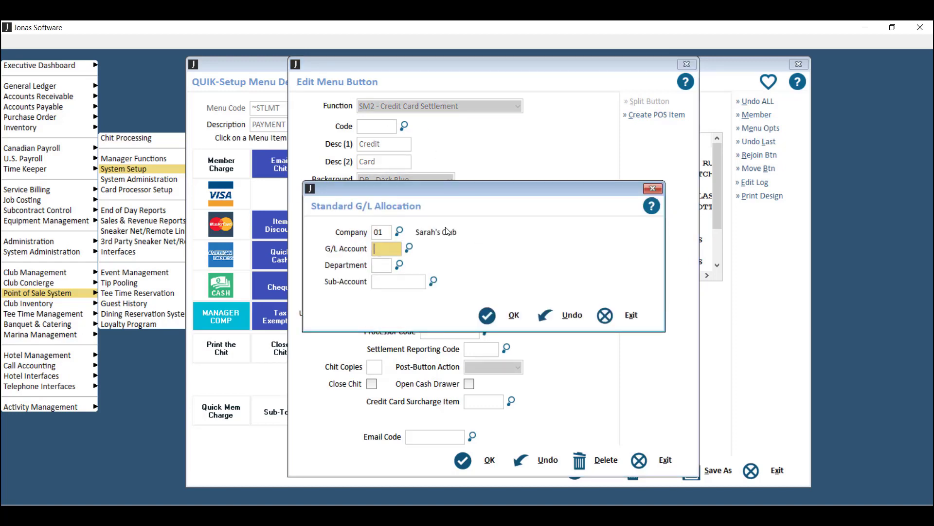
{"action": "left_click", "coordinate": [409, 248]}
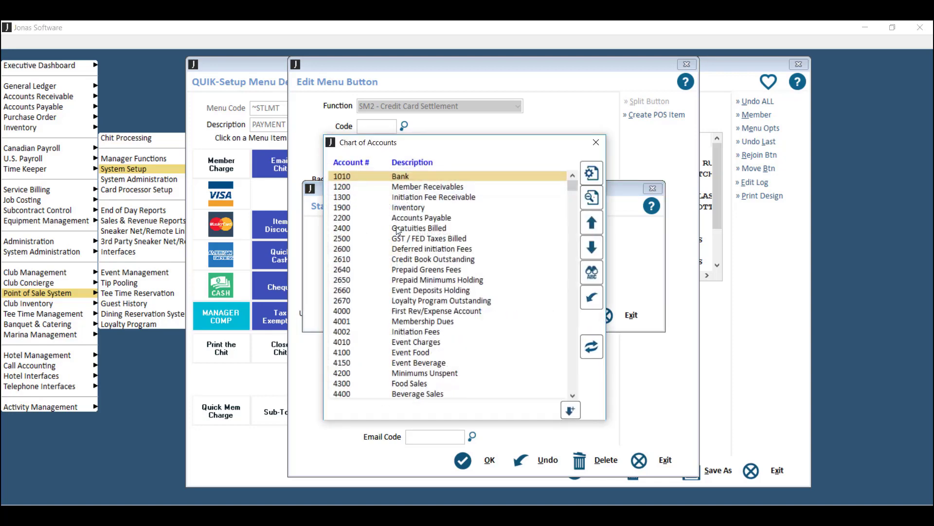
{"action": "double_click", "coordinate": [420, 179]}
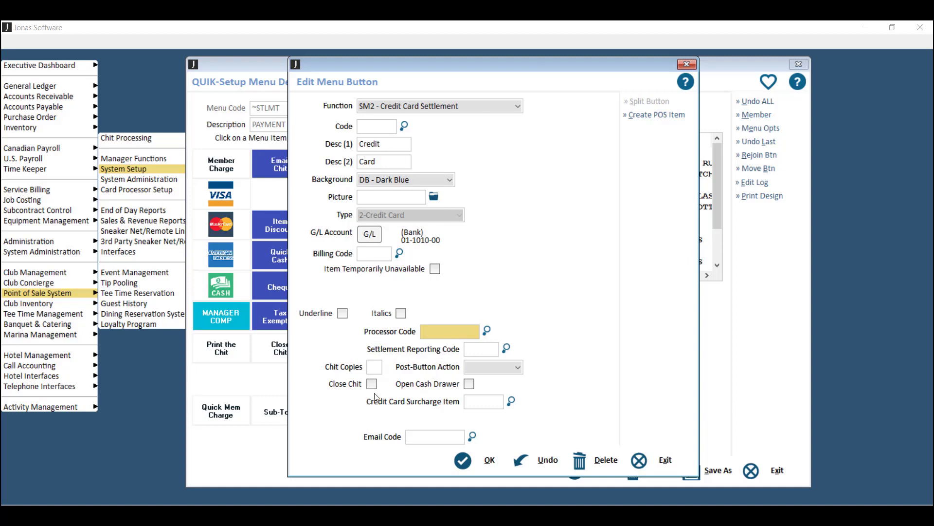
Examine the Credit Card button's Chit Copies field and Post-Button Action options
{"action": "left_click", "coordinate": [373, 364]}
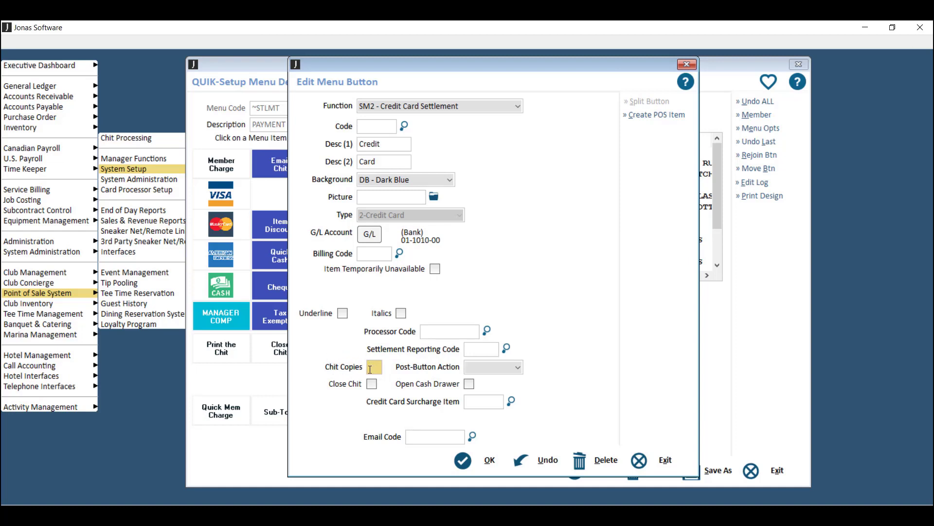
{"action": "left_click", "coordinate": [518, 367]}
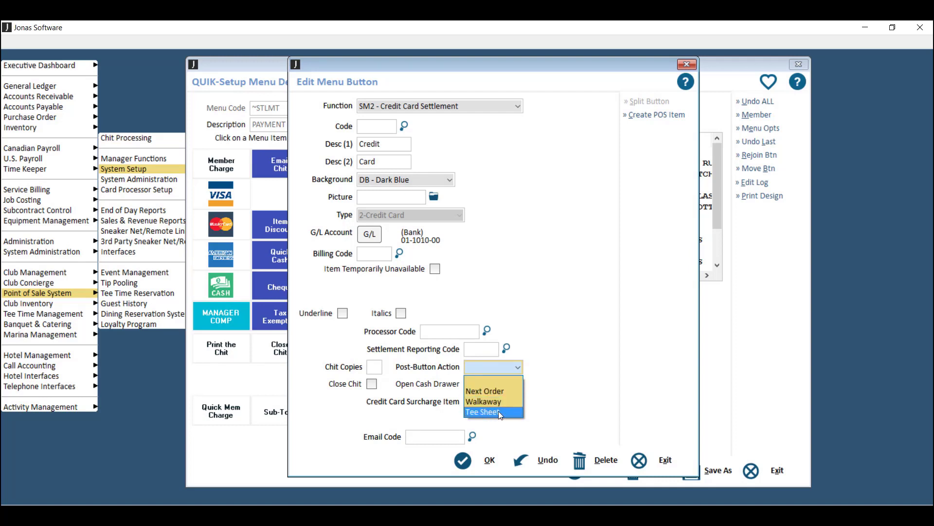
{"action": "left_click", "coordinate": [579, 380]}
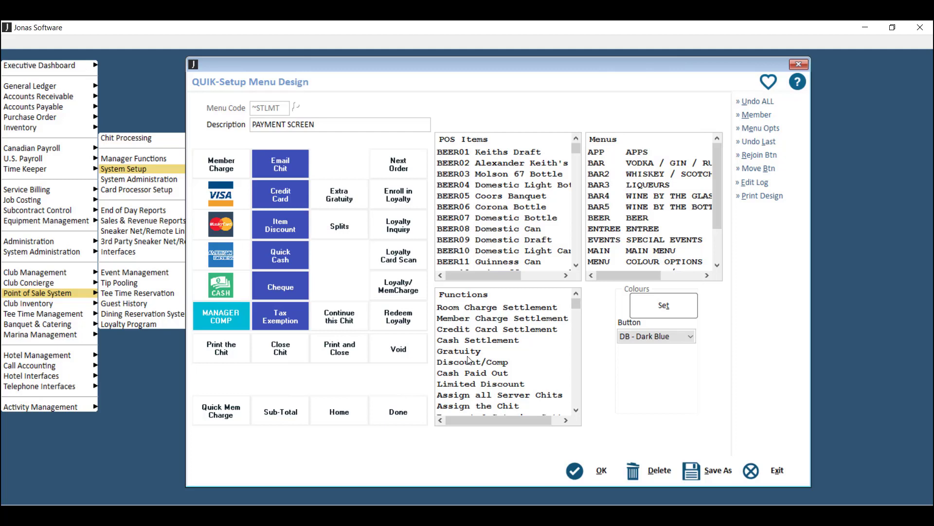
Examine the MANAGER COMP button's % Discount and the Tax Exemption button's exemption options on the PAYMENT SCREEN menu
{"action": "double_click", "coordinate": [231, 316]}
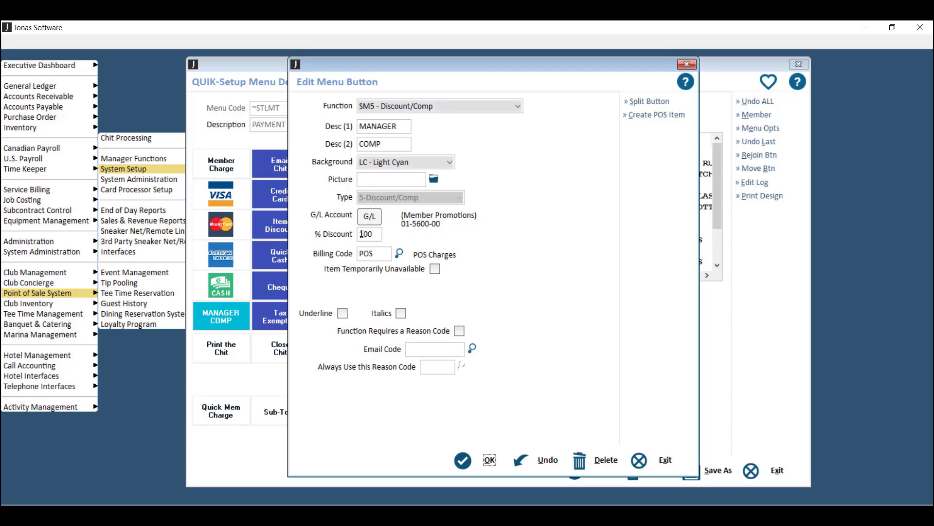
{"action": "left_click_drag", "start_coordinate": [373, 234], "coordinate": [355, 239]}
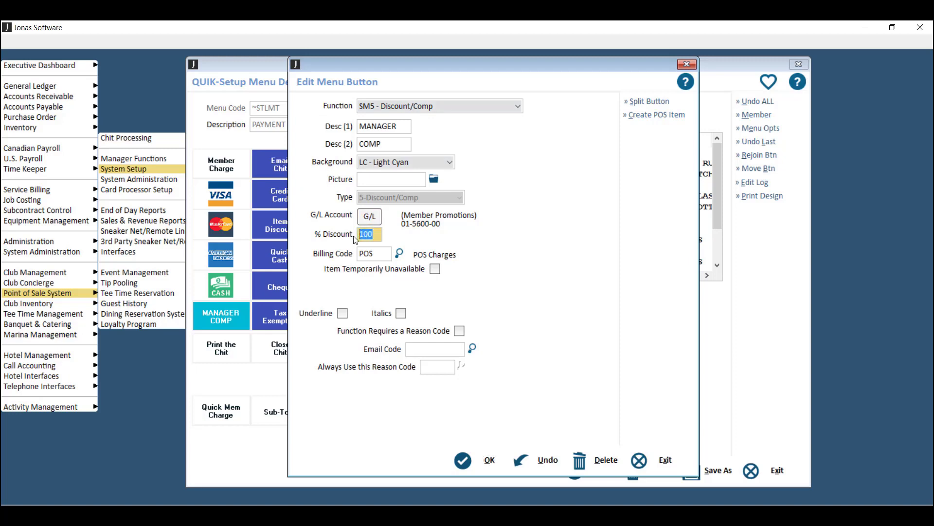
{"action": "left_click", "coordinate": [379, 234]}
{"action": "key", "text": "ctrl+a"}
{"action": "left_click", "coordinate": [462, 463]}
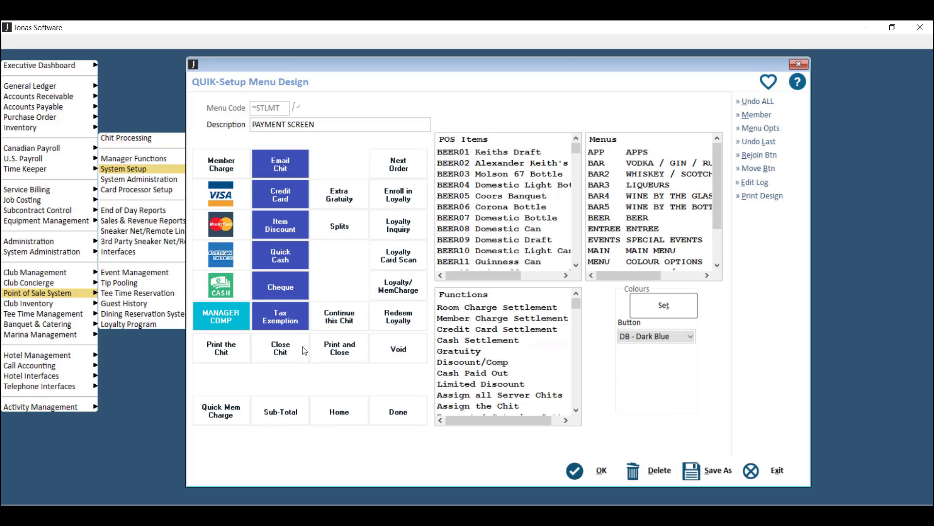
{"action": "double_click", "coordinate": [281, 316]}
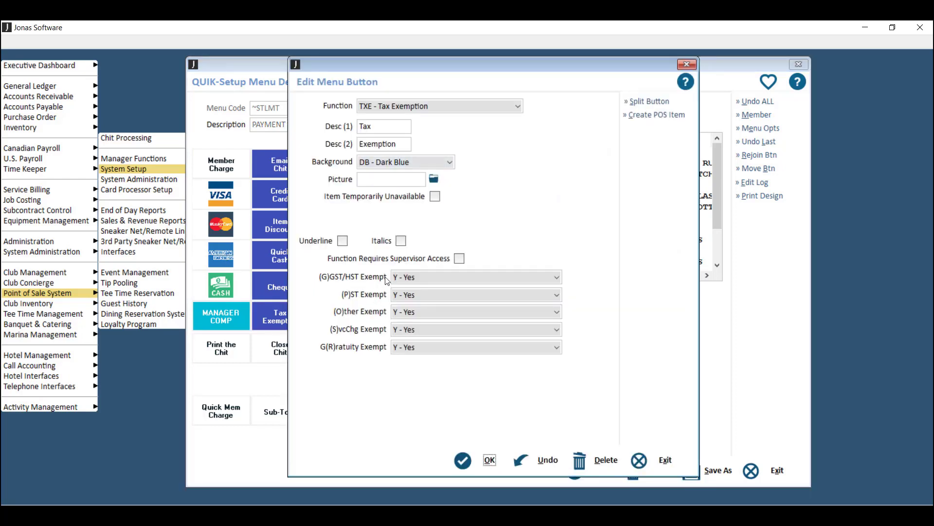
{"action": "left_click", "coordinate": [490, 460]}
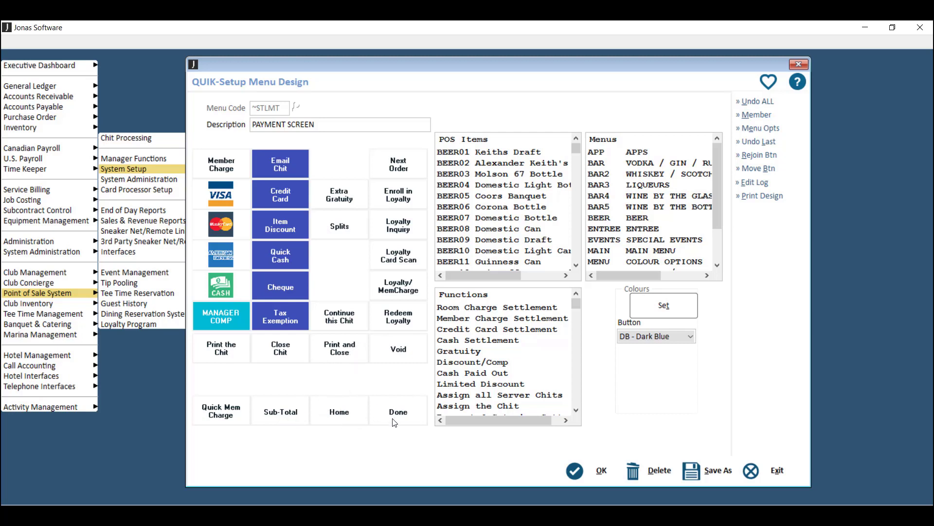
Review the setups of the Sub-Total and Home buttons, and open the BEER menu on the order screen
{"action": "left_click", "coordinate": [282, 417]}
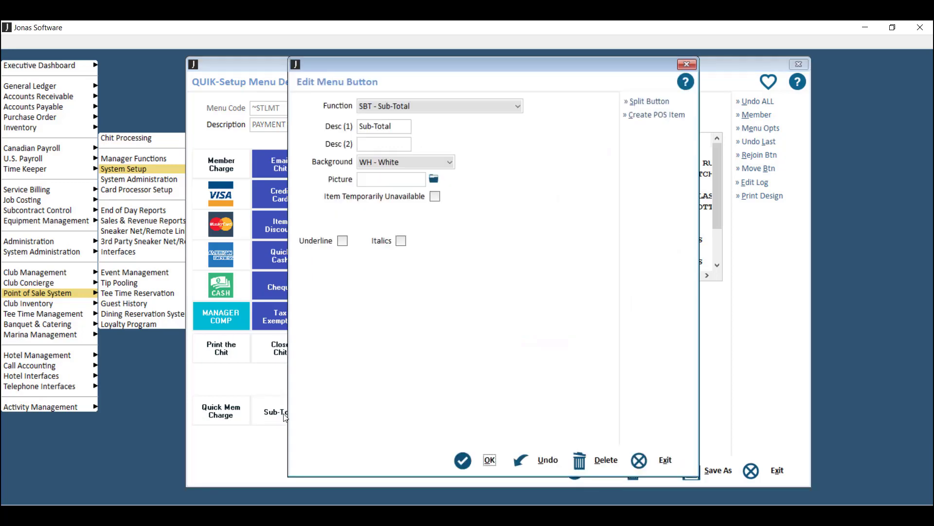
{"action": "left_click", "coordinate": [462, 460]}
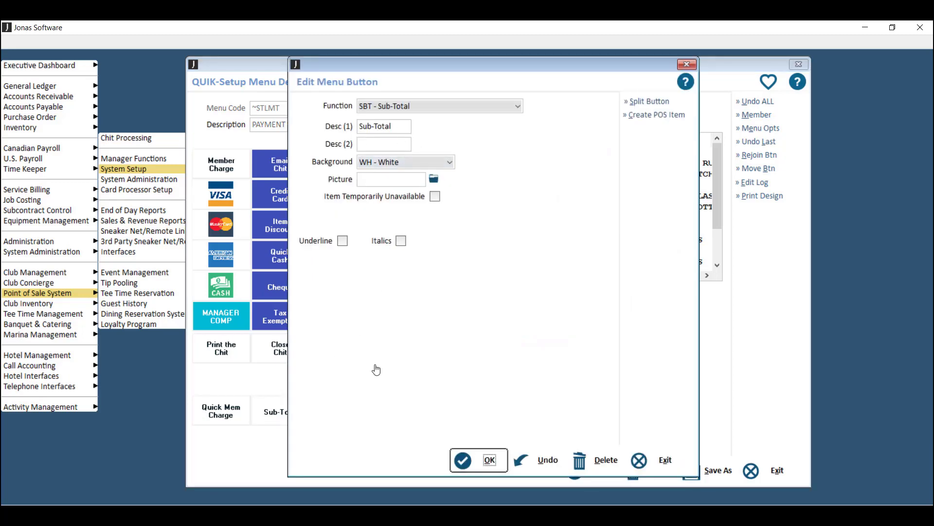
{"action": "left_click", "coordinate": [323, 417]}
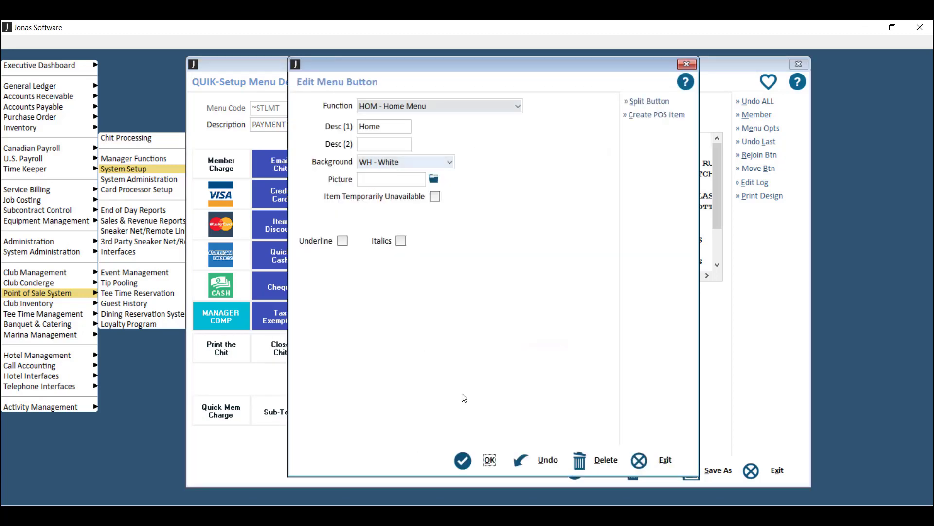
{"action": "left_click", "coordinate": [462, 459]}
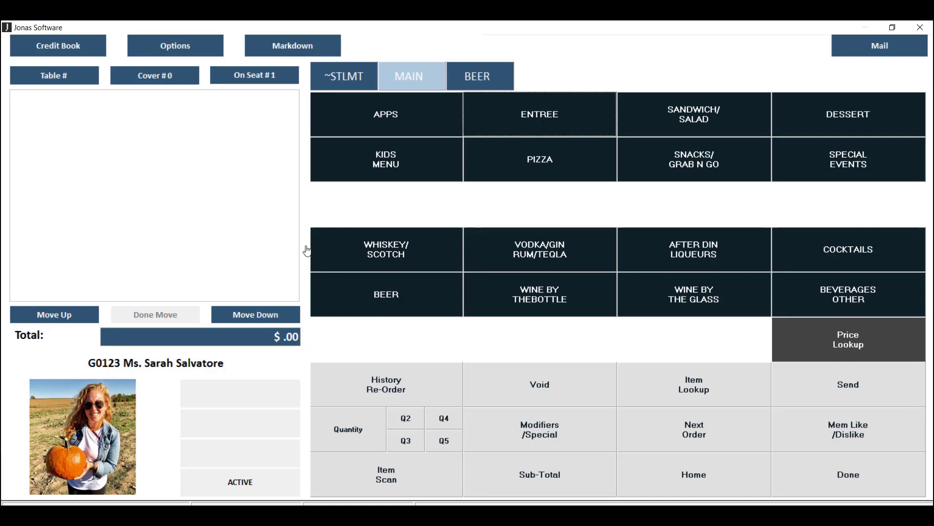
{"action": "left_click", "coordinate": [383, 308]}
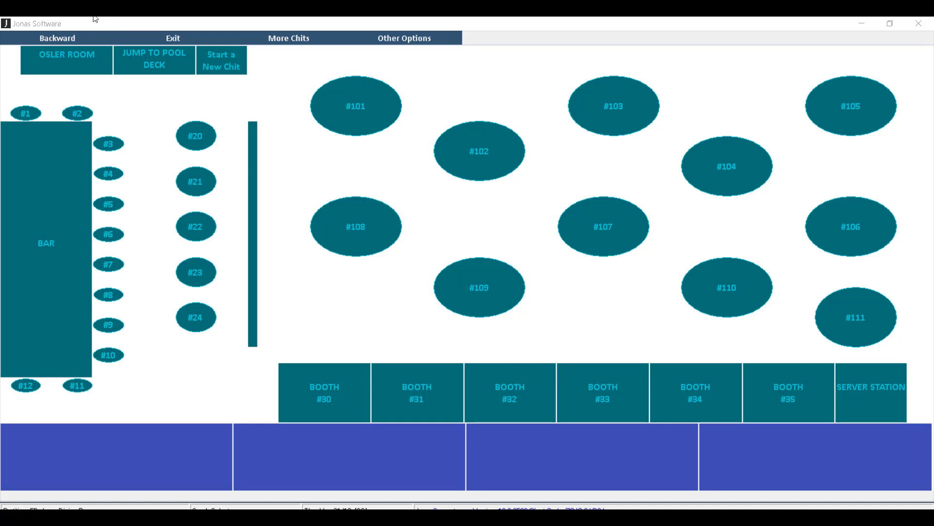
Leave the table layout screen, open the Dining Room's SS design in Design Area Layout and examine its Table Status time limits
{"action": "left_click", "coordinate": [64, 39]}
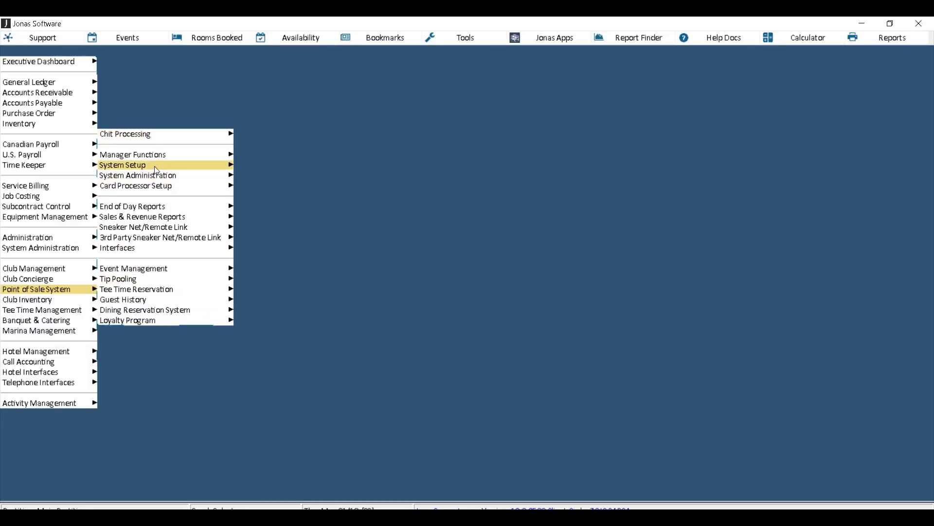
{"action": "mouse_move", "coordinate": [154, 166]}
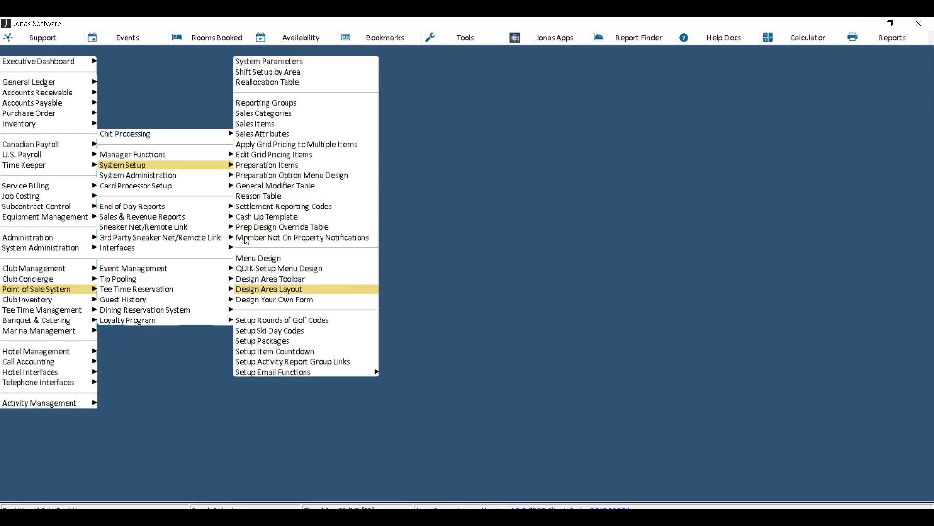
{"action": "left_click", "coordinate": [307, 290]}
{"action": "left_click", "coordinate": [258, 92]}
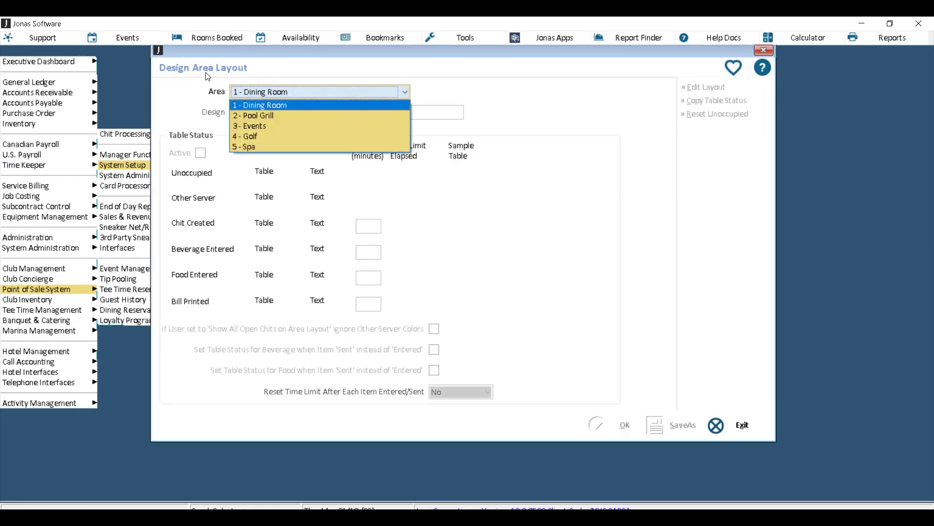
{"action": "left_click", "coordinate": [259, 104]}
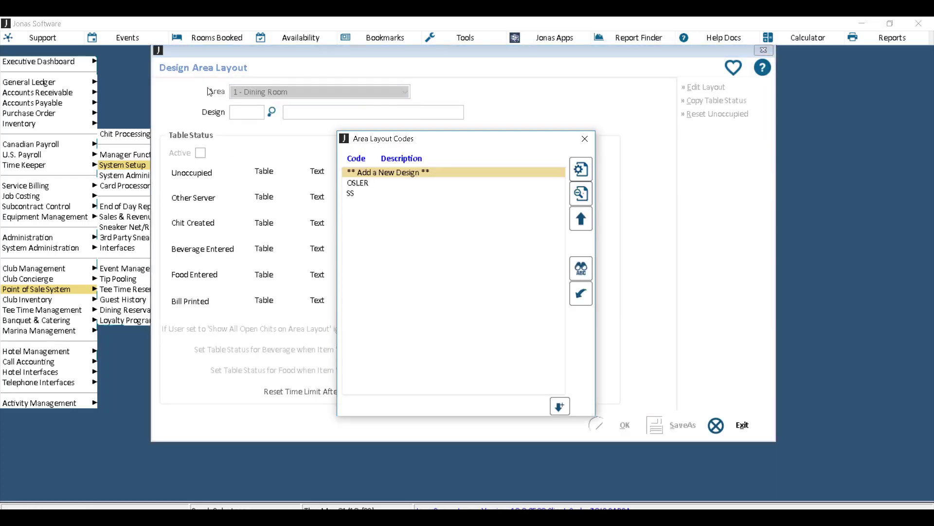
{"action": "double_click", "coordinate": [363, 194]}
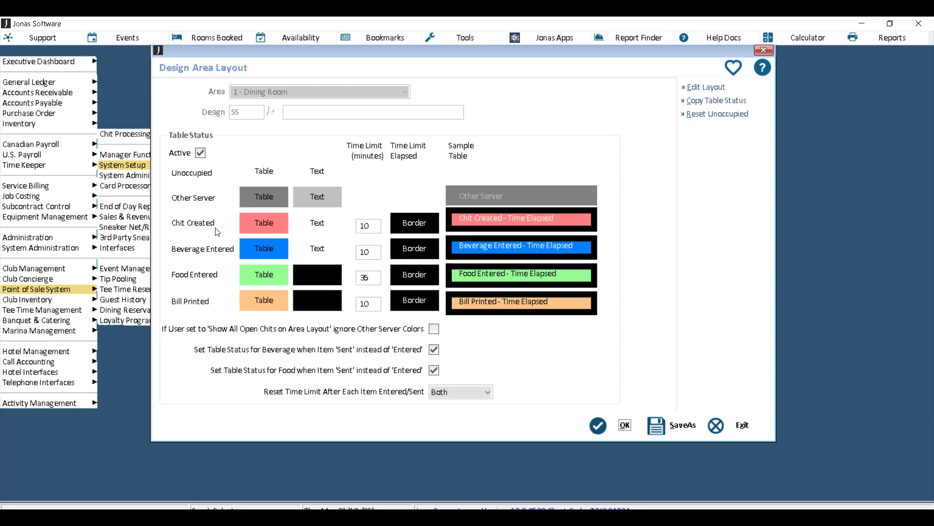
{"action": "left_click", "coordinate": [367, 226]}
Draw a Rectangle object with the Table function between table 107 and booth 33, about 8 wide and 4 high, at column 54, row 16
{"action": "left_click", "coordinate": [705, 87]}
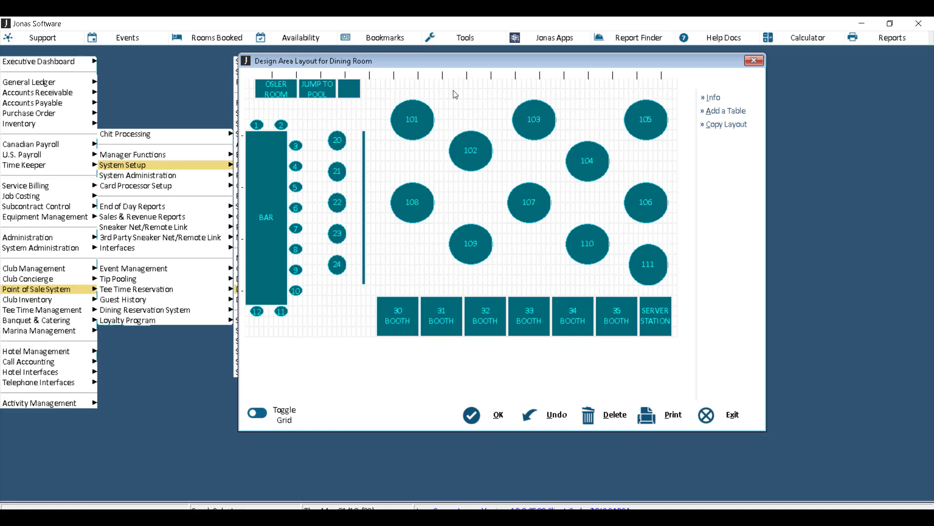
{"action": "left_click_drag", "start_coordinate": [509, 246], "coordinate": [549, 287]}
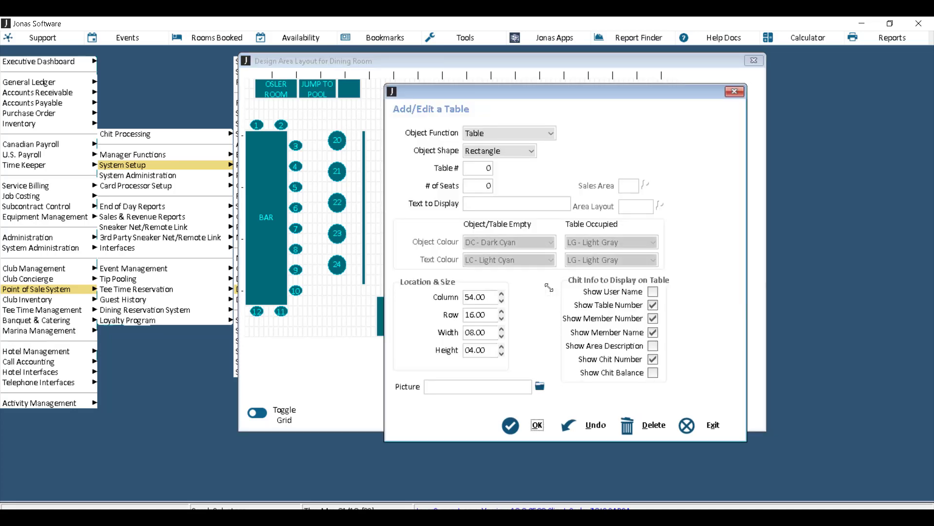
{"action": "left_click_drag", "start_coordinate": [522, 90], "coordinate": [480, 64]}
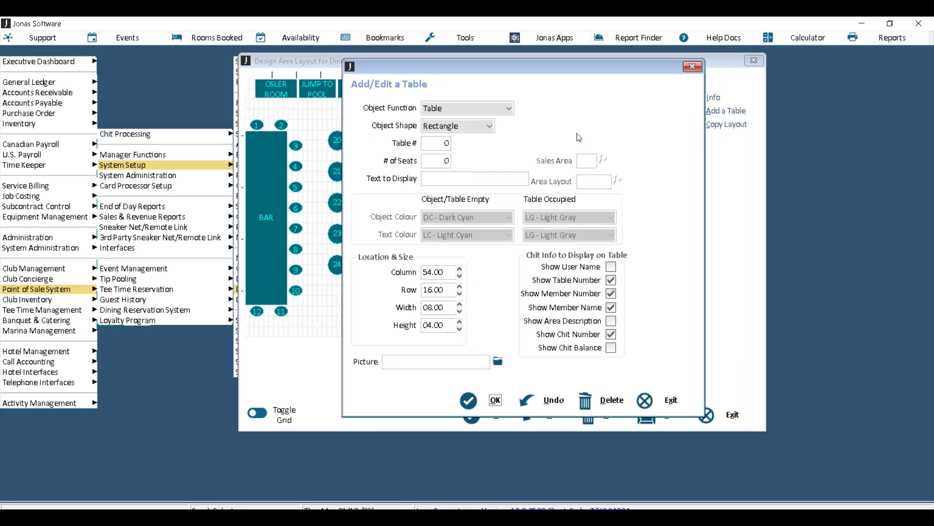
{"action": "left_click", "coordinate": [491, 108]}
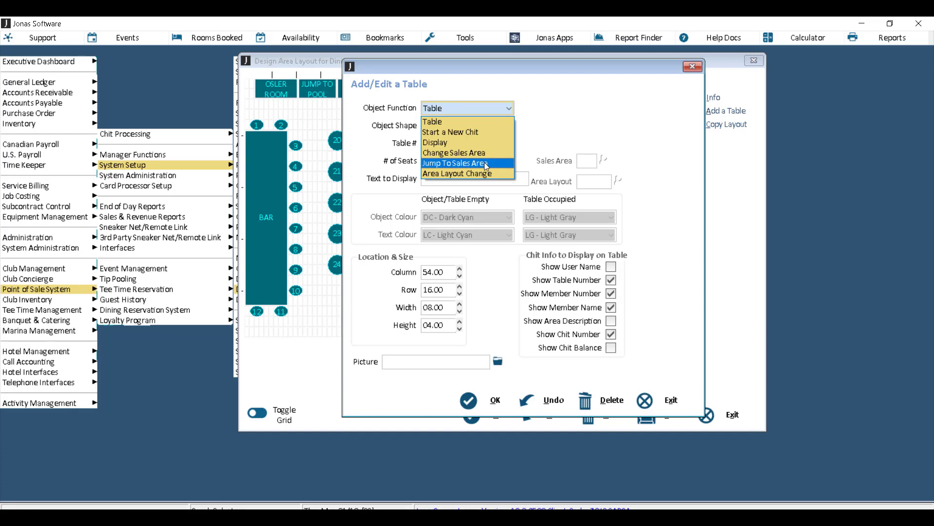
{"action": "left_click", "coordinate": [451, 106]}
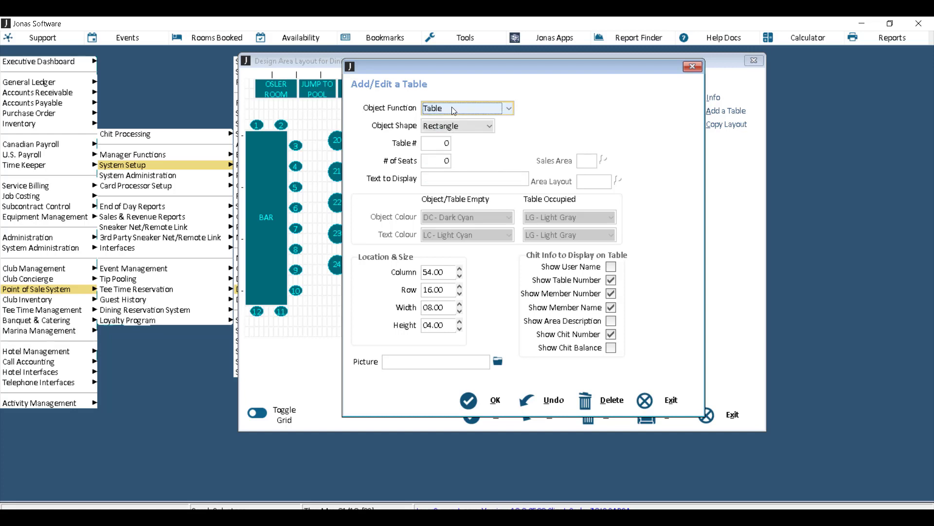
{"action": "left_click", "coordinate": [434, 128]}
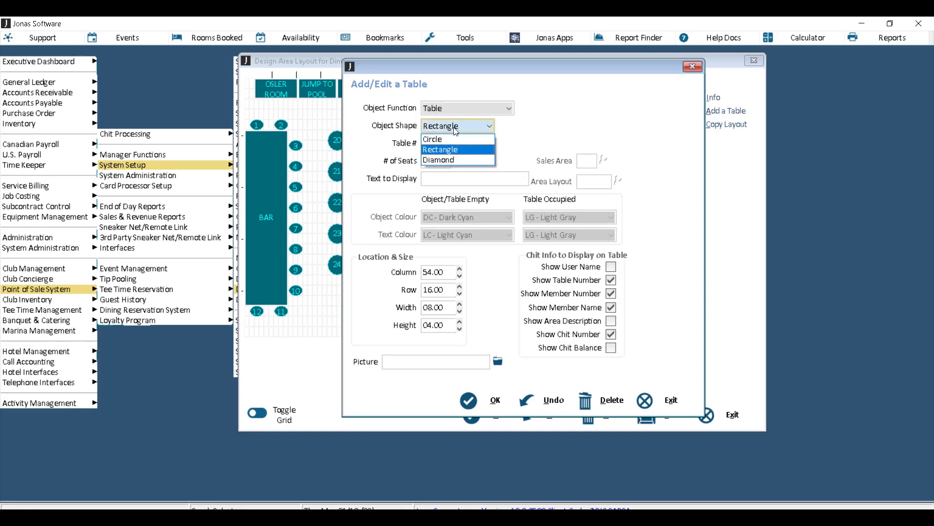
{"action": "left_click", "coordinate": [363, 115]}
{"action": "key", "text": "Tab"}
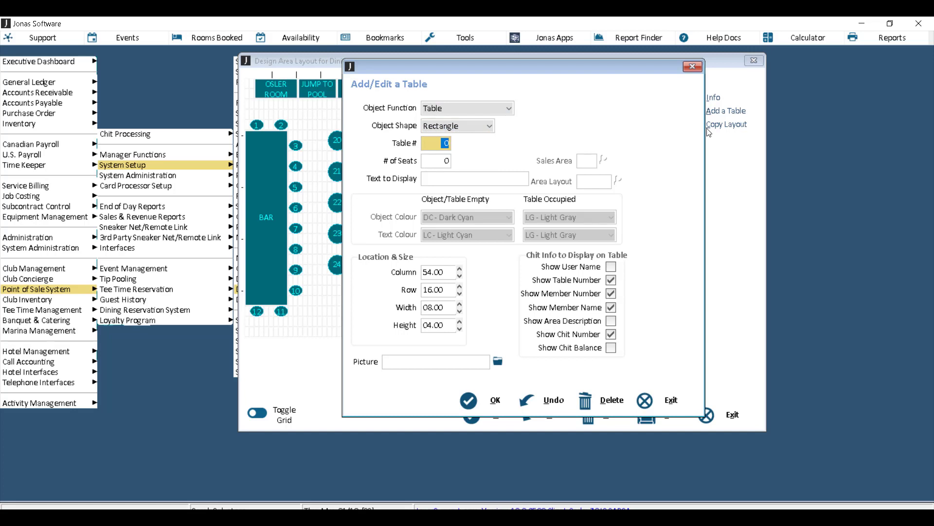
Number the new table 99, give it 4 seats and add it to the layout
{"action": "type", "text": "95"}
{"action": "key", "text": "Tab"}
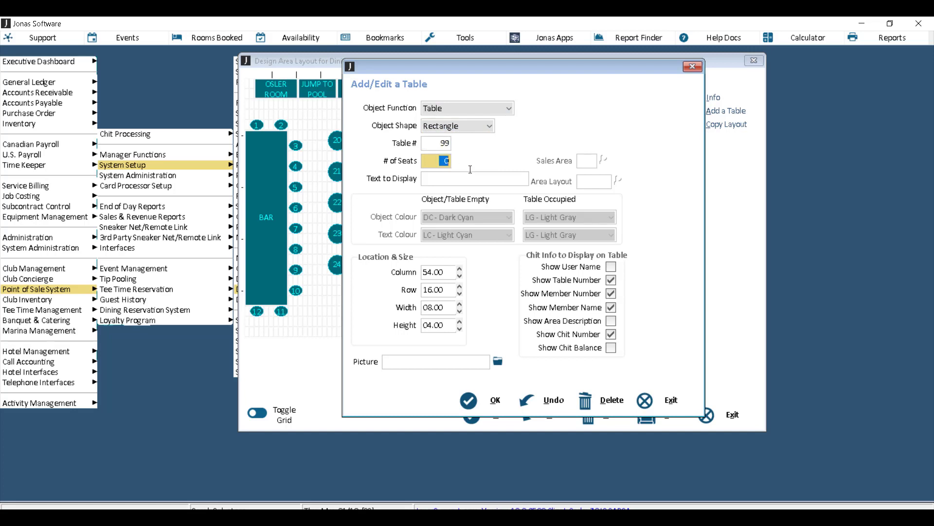
{"action": "type", "text": "4"}
{"action": "key", "text": "Tab"}
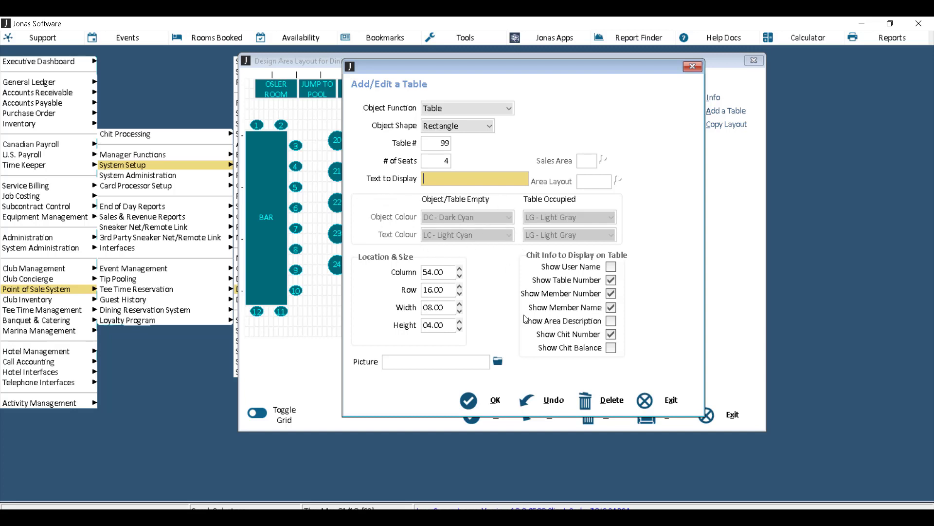
{"action": "left_click", "coordinate": [496, 404]}
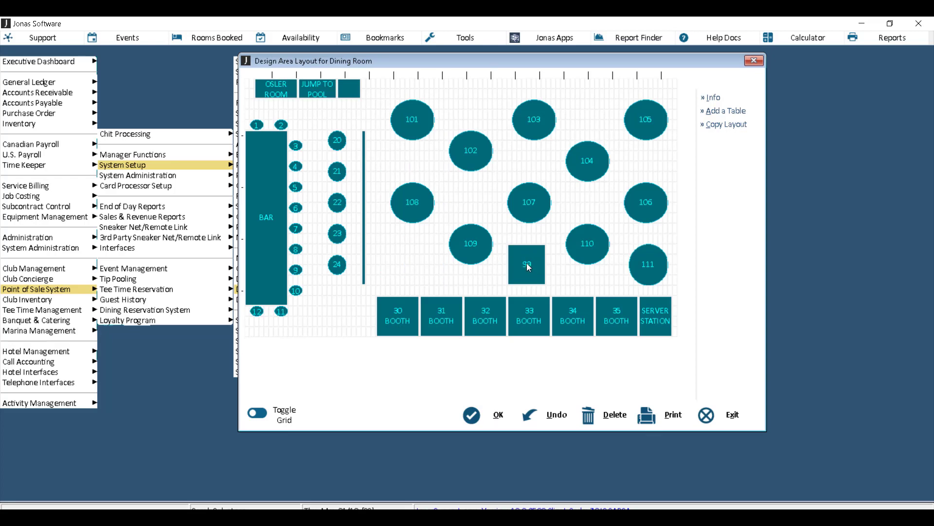
Shrink table 99, centre it between table 107 and booth 33, and save and close the Dining Room layout
{"action": "mouse_move", "coordinate": [527, 262]}
{"action": "left_mouse_down"}
{"action": "mouse_move", "coordinate": [470, 263]}
{"action": "mouse_move", "coordinate": [533, 268]}
{"action": "mouse_move", "coordinate": [486, 226]}
{"action": "mouse_move", "coordinate": [523, 256]}
{"action": "left_mouse_up"}
{"action": "left_click", "coordinate": [515, 248]}
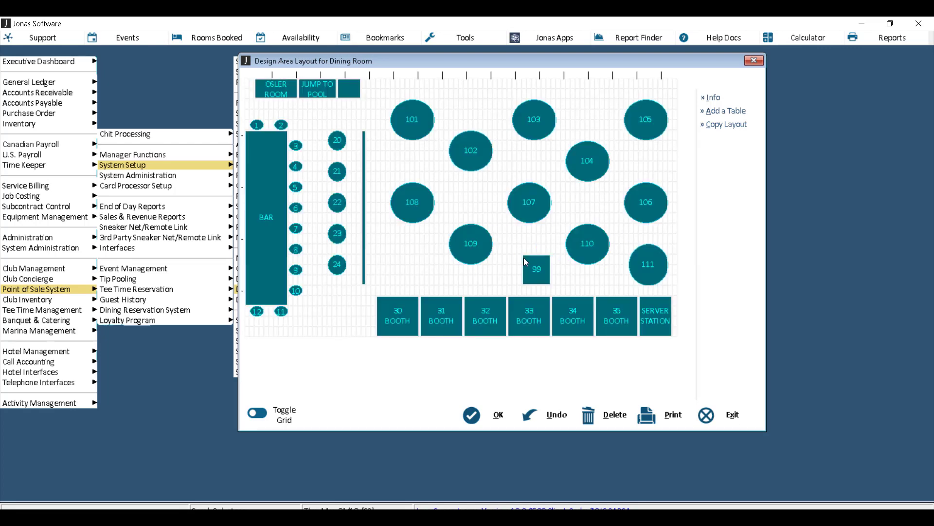
{"action": "left_click_drag", "start_coordinate": [535, 270], "coordinate": [526, 269]}
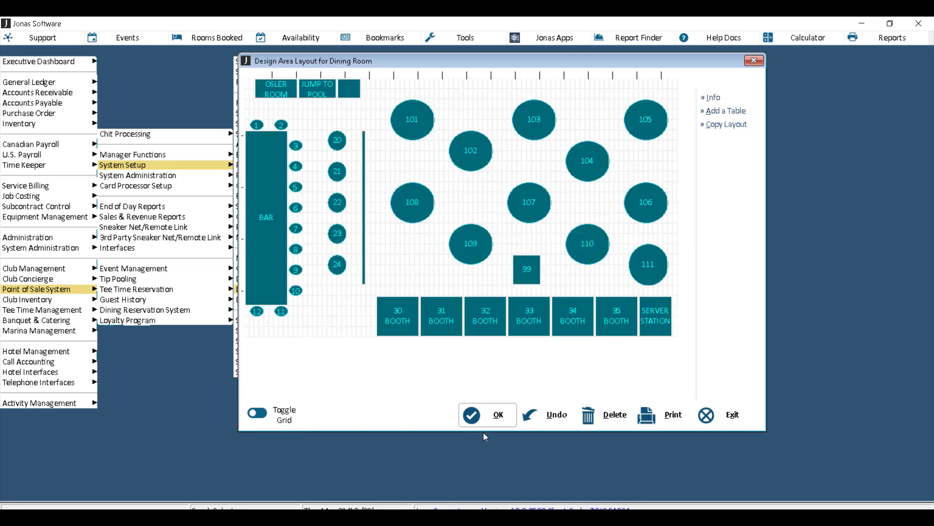
{"action": "left_click", "coordinate": [484, 416]}
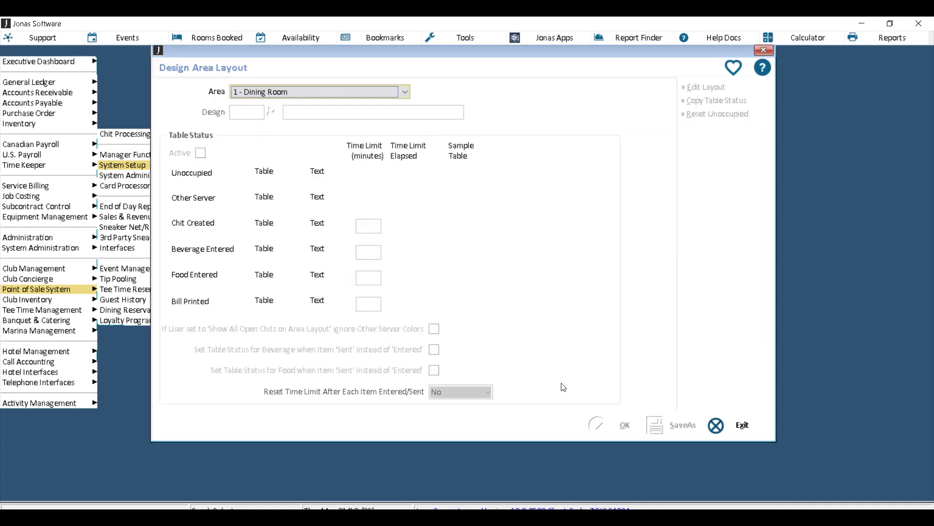
{"action": "left_click", "coordinate": [714, 423]}
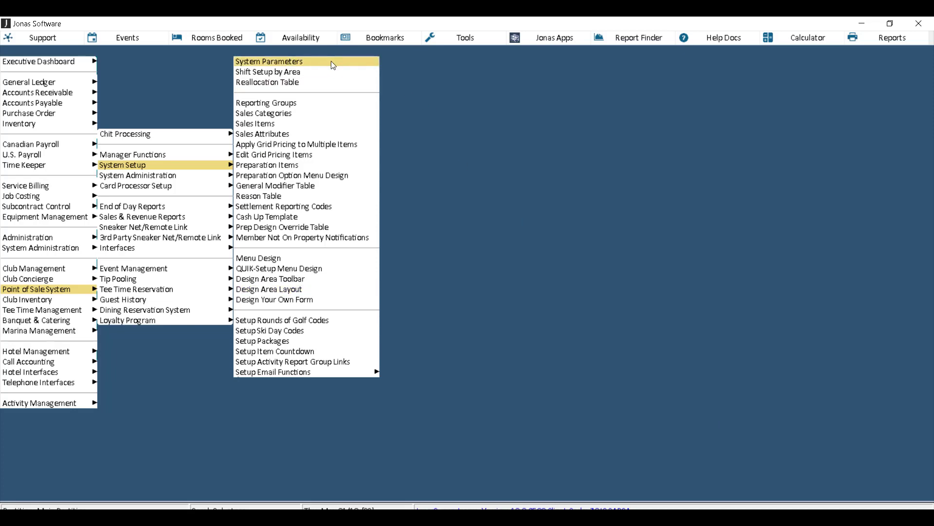
Open the Dining Room's area setup from the System Parameters and examine the layouts available for its Area Design
{"action": "left_click", "coordinate": [265, 54]}
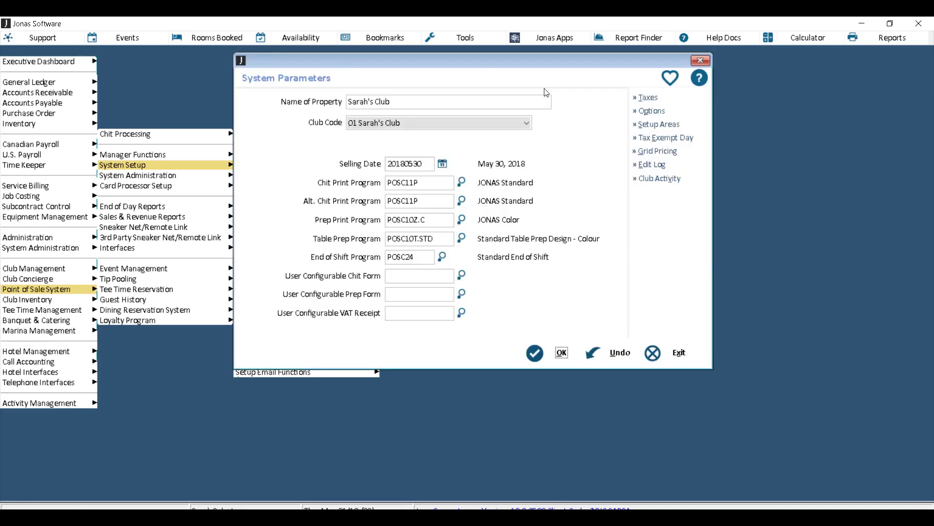
{"action": "left_click", "coordinate": [665, 126]}
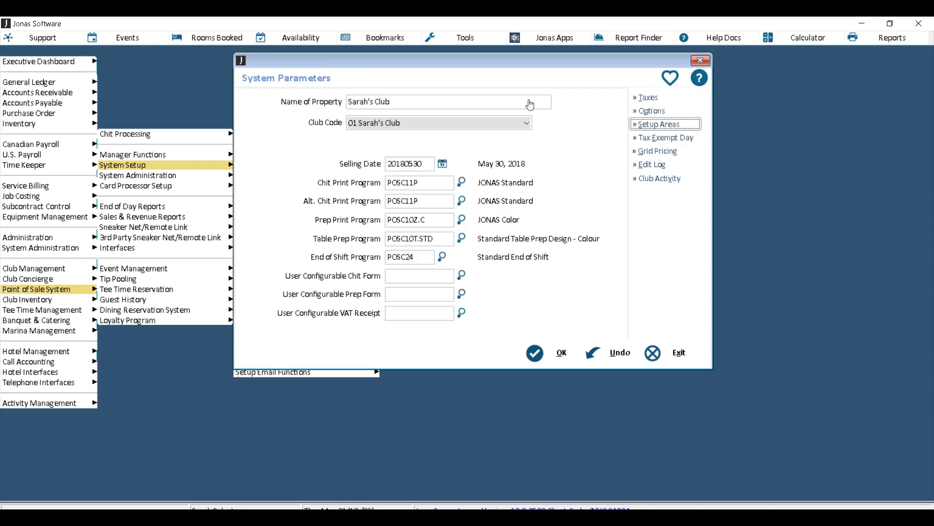
{"action": "double_click", "coordinate": [400, 191]}
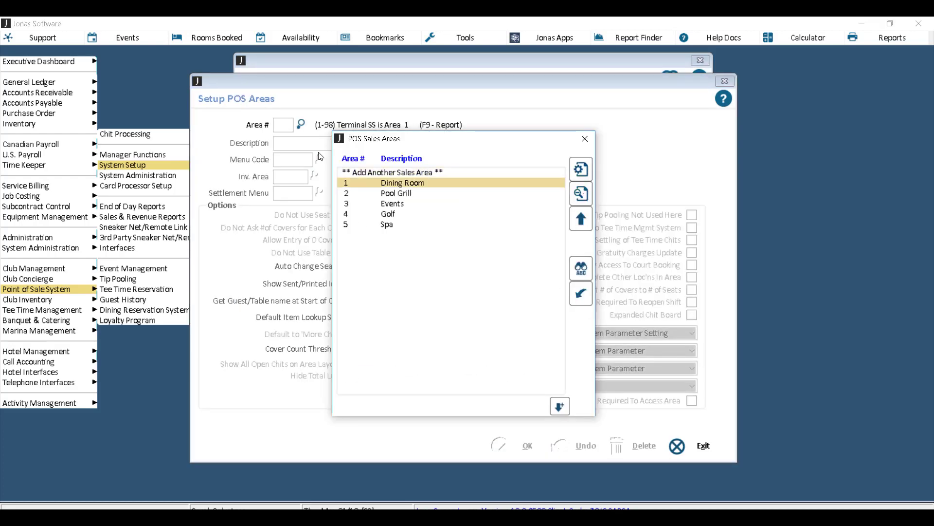
{"action": "left_click", "coordinate": [522, 194]}
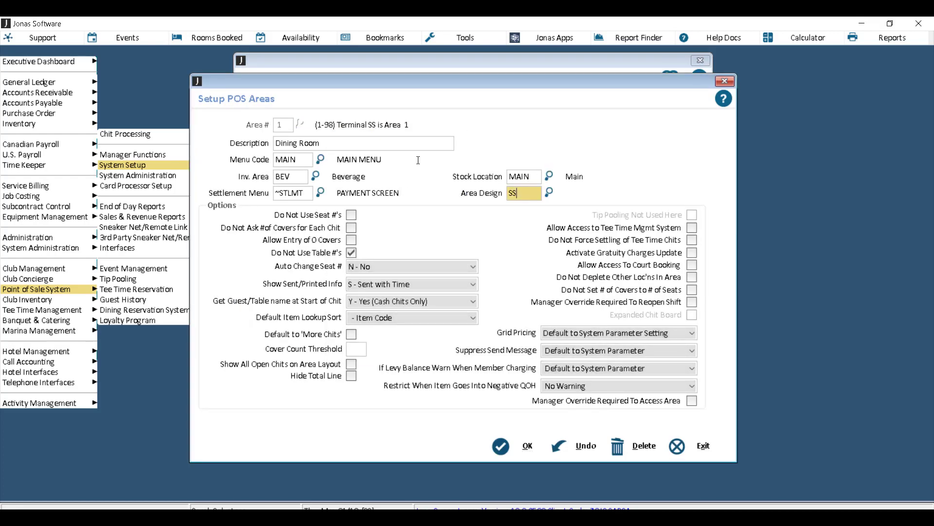
{"action": "left_click", "coordinate": [549, 192]}
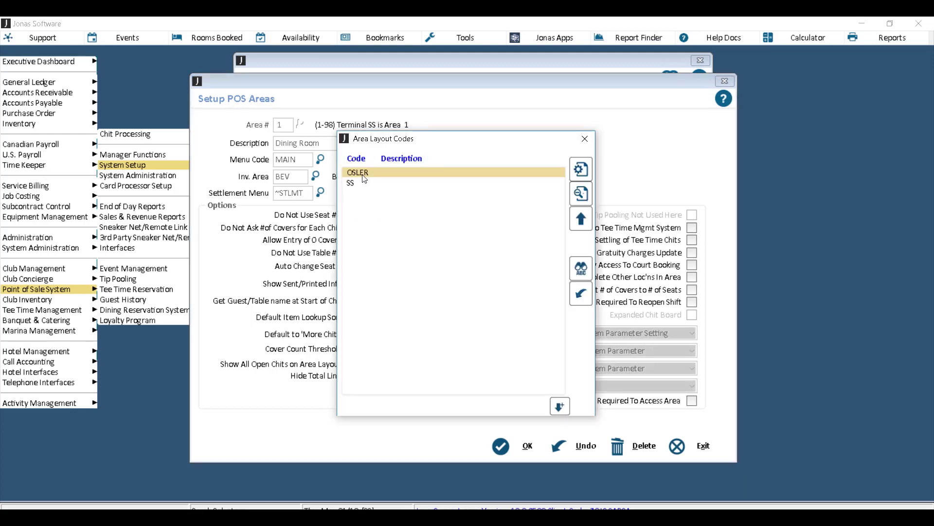
{"action": "key", "text": "Escape"}
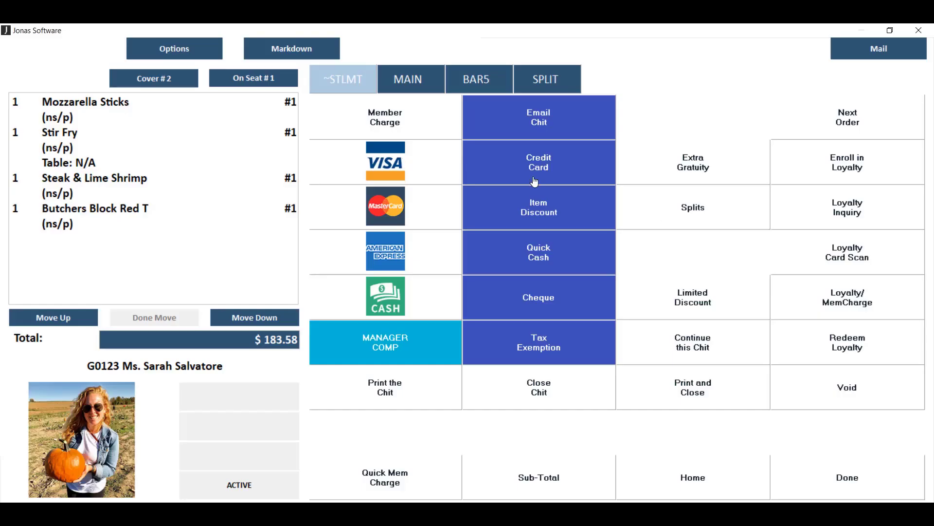
Start splitting the four-item chit by item and move the Stir Fry to Chit 2
{"action": "left_click", "coordinate": [668, 219]}
{"action": "left_click", "coordinate": [680, 214]}
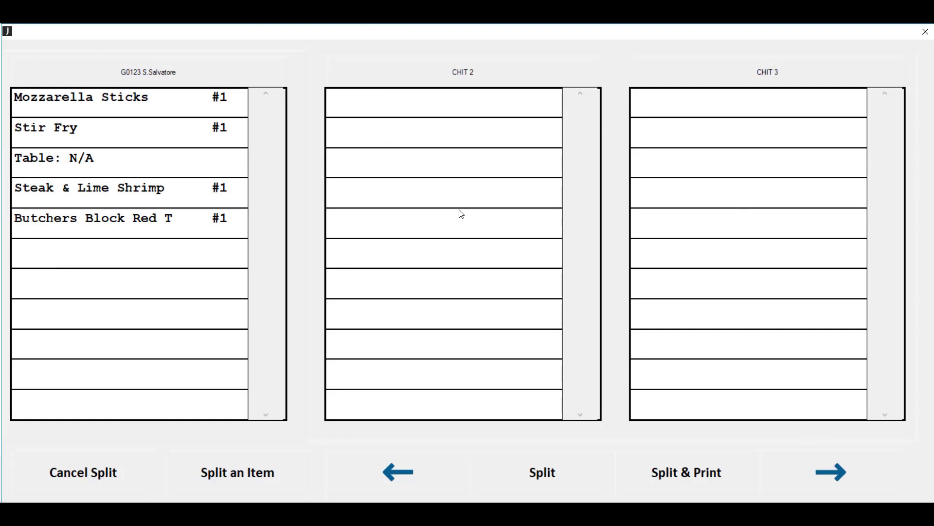
{"action": "left_click", "coordinate": [72, 128]}
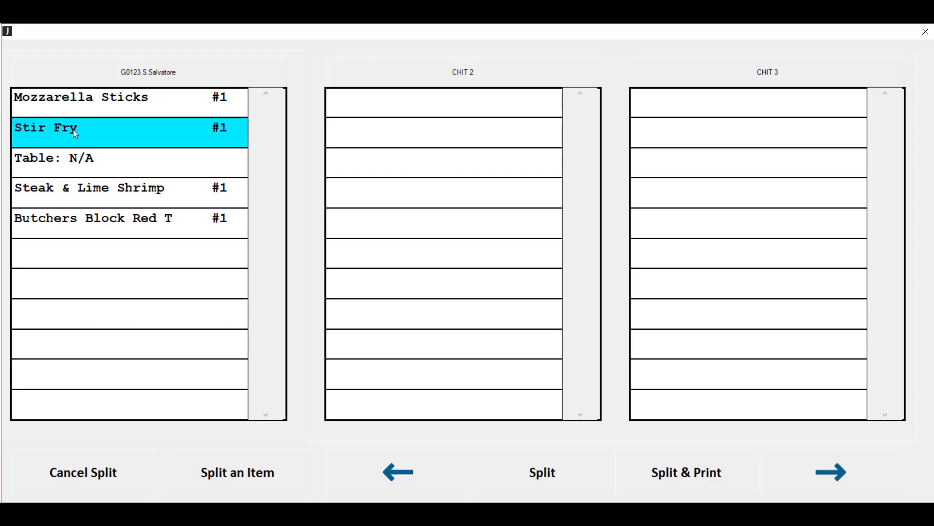
{"action": "left_click", "coordinate": [360, 141]}
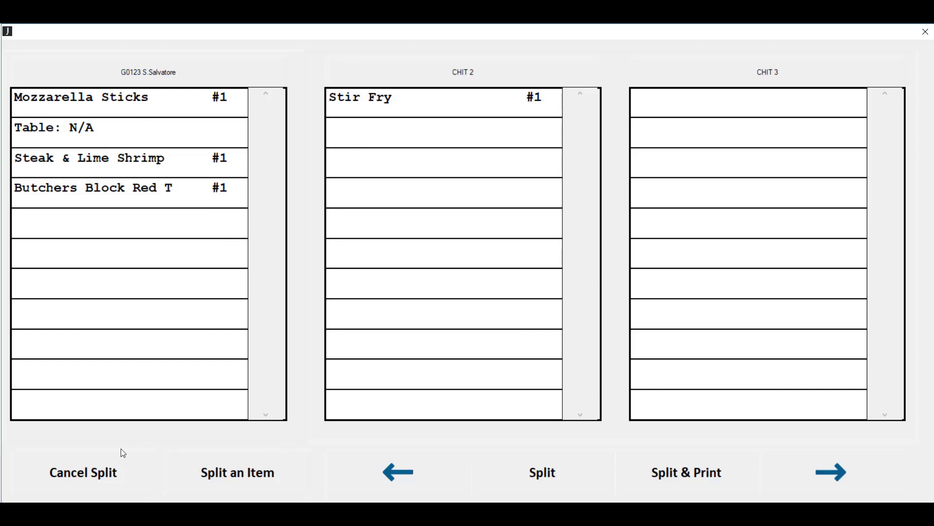
Split the Mozzarella Sticks in half between the original member's chit and Chit 2
{"action": "left_click", "coordinate": [237, 474]}
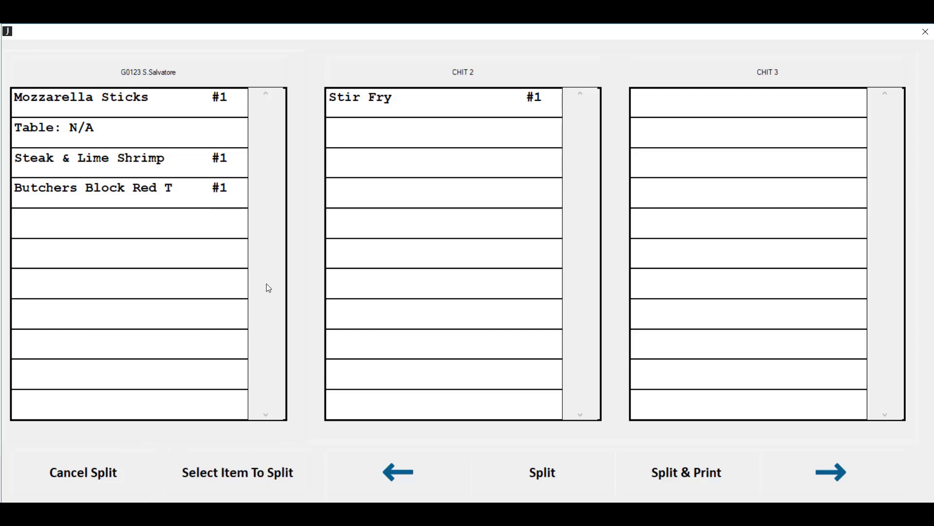
{"action": "left_click", "coordinate": [150, 106]}
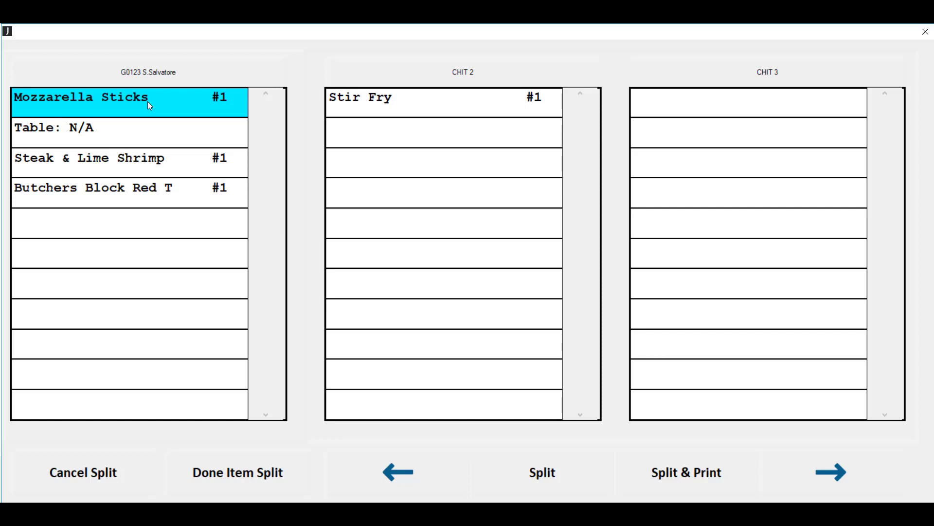
{"action": "left_click", "coordinate": [150, 105]}
{"action": "left_click", "coordinate": [371, 139]}
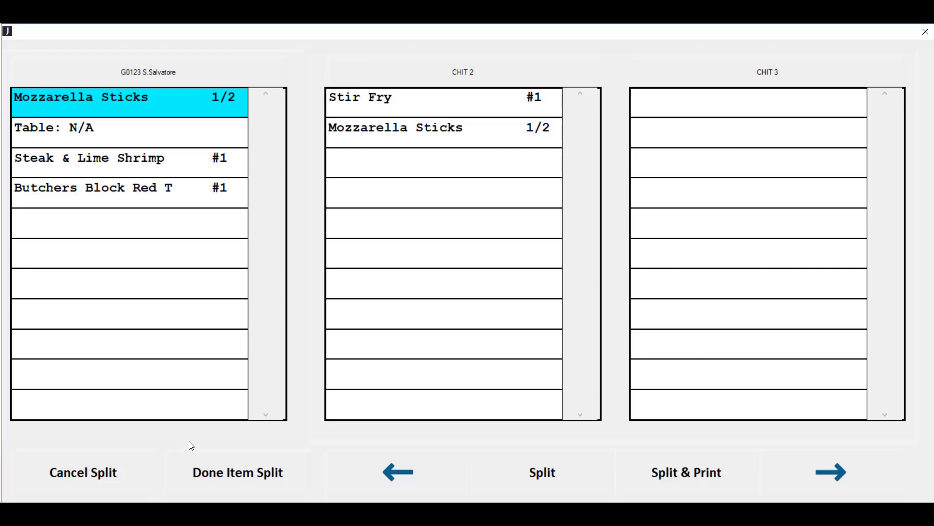
{"action": "left_click", "coordinate": [212, 471]}
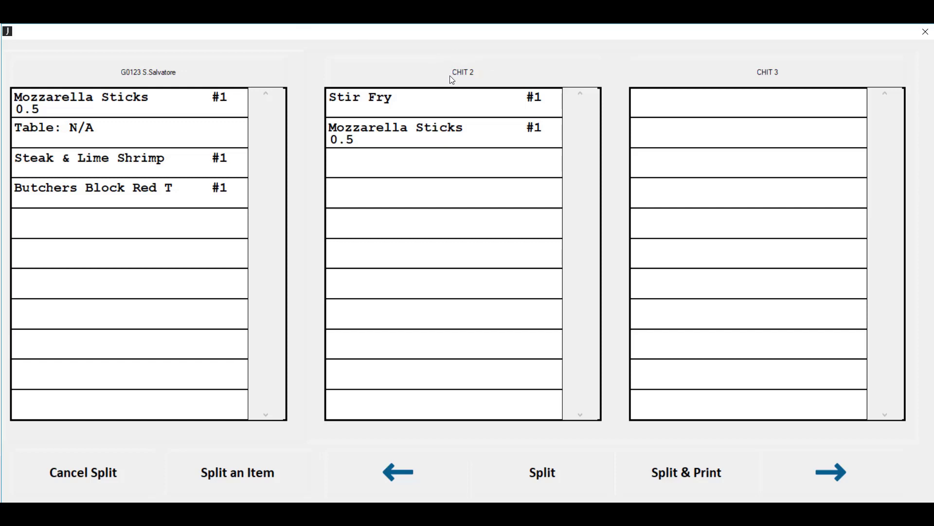
Assign Chit 2 to a Cash member and carry out the split without printing
{"action": "left_click", "coordinate": [465, 70]}
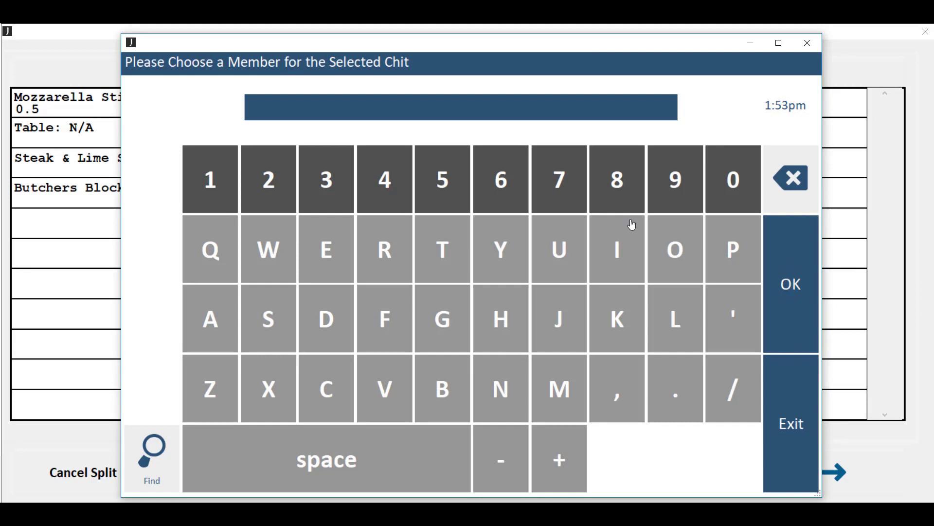
{"action": "key", "text": "Return"}
{"action": "key", "text": "Return"}
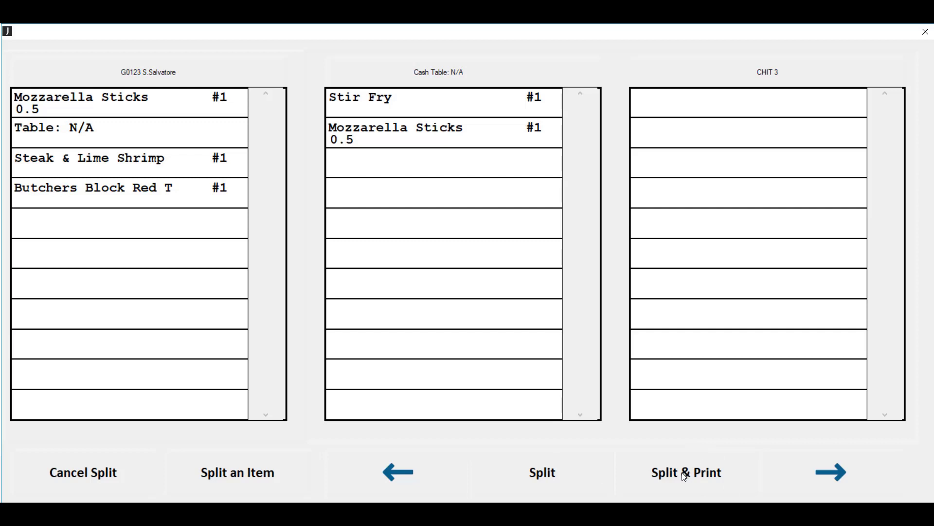
{"action": "left_click", "coordinate": [580, 471]}
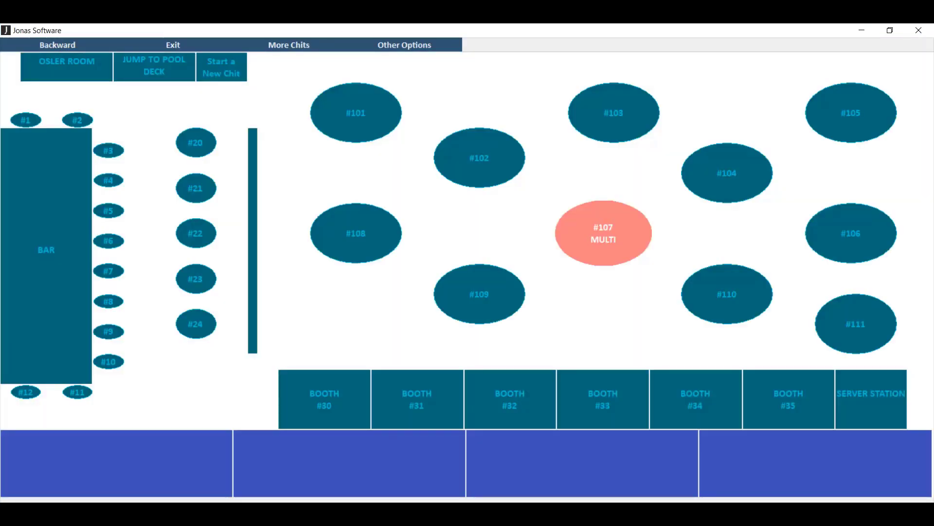
Open the original member's chit from table 107 and review its chit details
{"action": "left_click", "coordinate": [613, 234]}
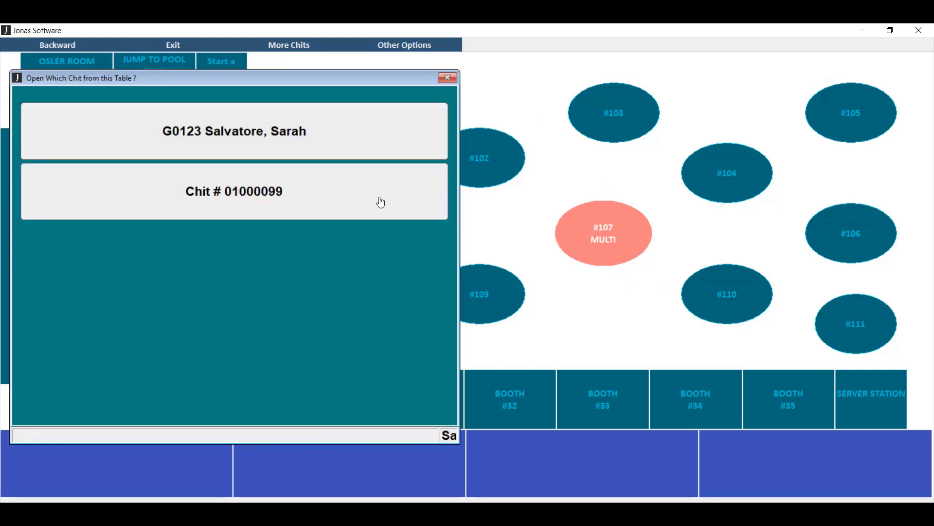
{"action": "left_click", "coordinate": [187, 124]}
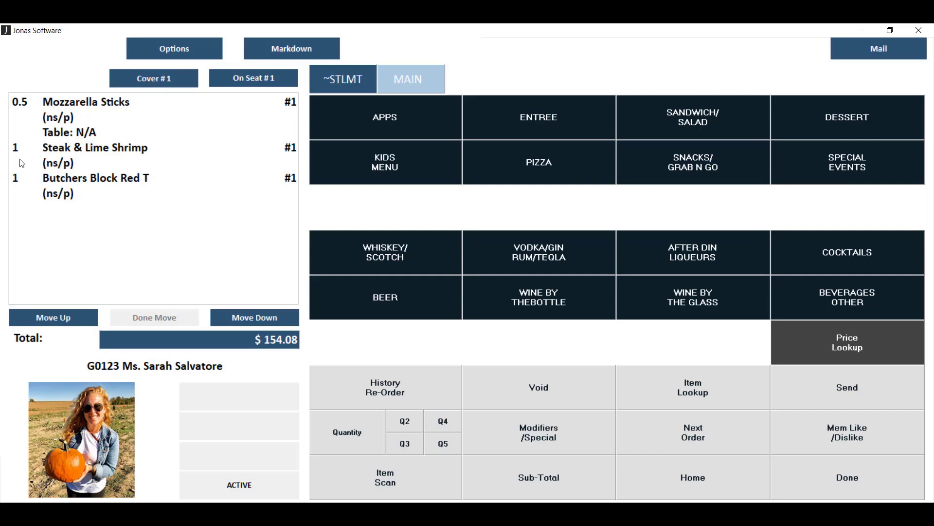
{"action": "left_click", "coordinate": [281, 336]}
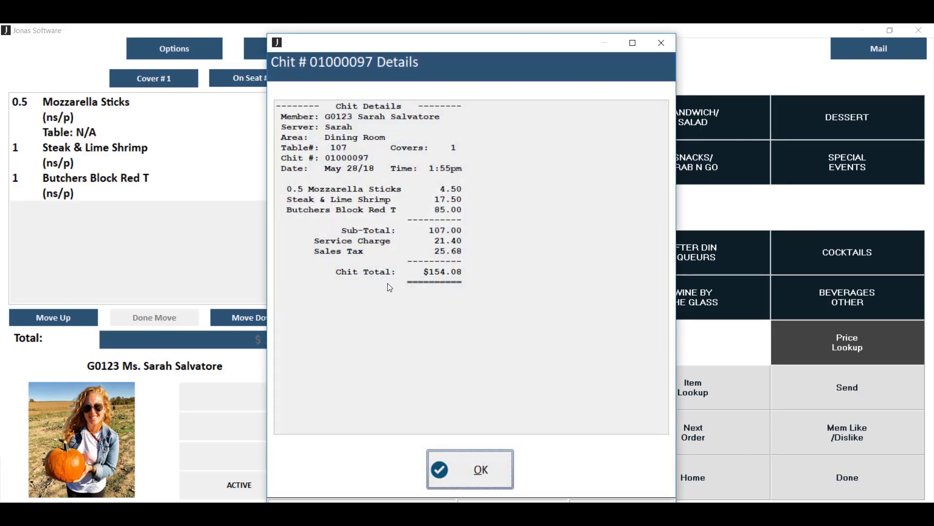
{"action": "left_click", "coordinate": [455, 486]}
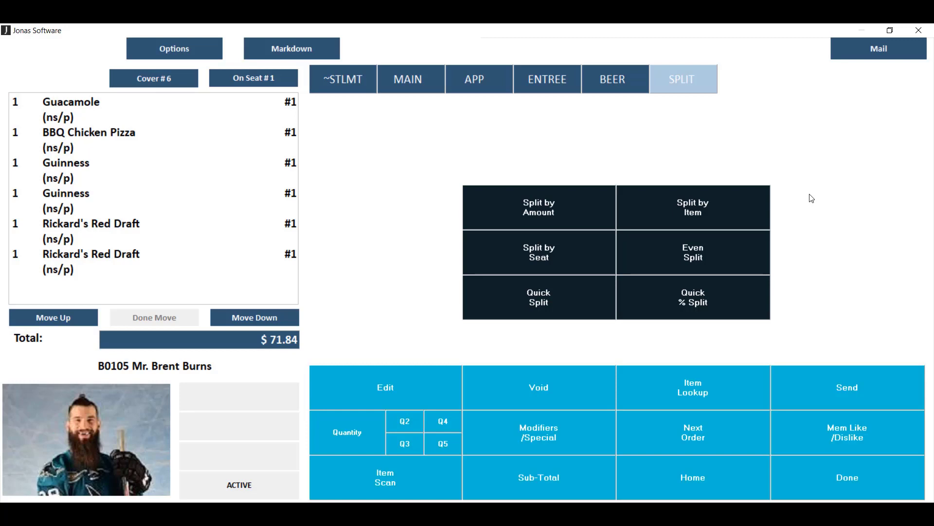
Even-split the BBQ Chicken Pizza chit into 2 chits with a second member, and pay the original member's share of 35.92 by Member Charge
{"action": "left_click", "coordinate": [705, 246]}
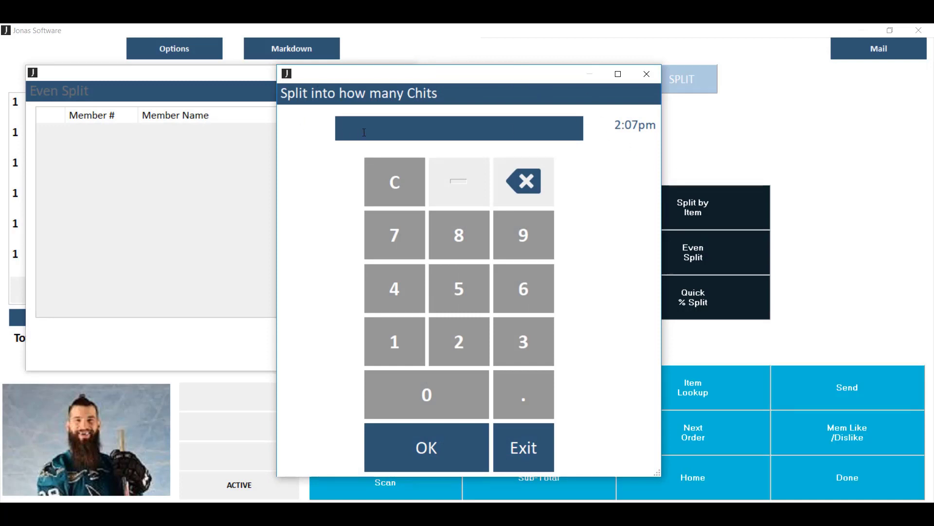
{"action": "left_click", "coordinate": [483, 342]}
{"action": "left_click", "coordinate": [429, 454]}
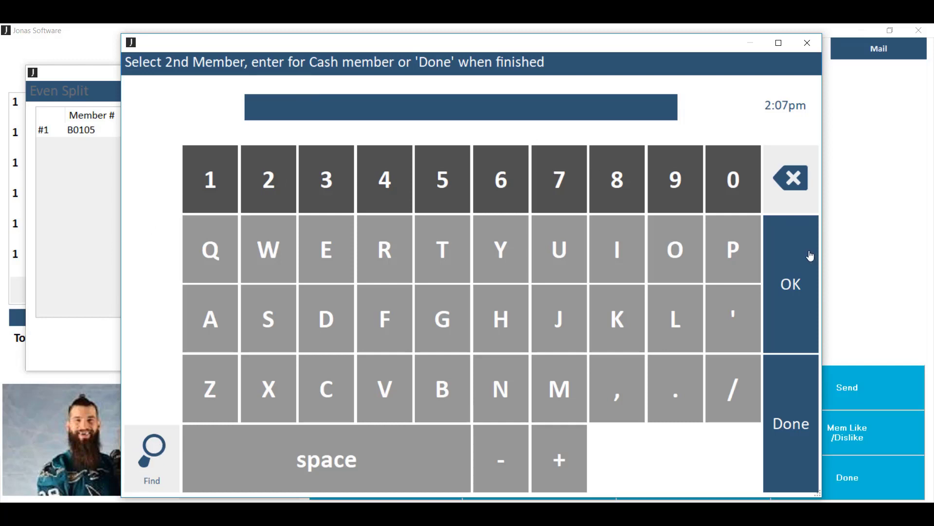
{"action": "left_click", "coordinate": [814, 288]}
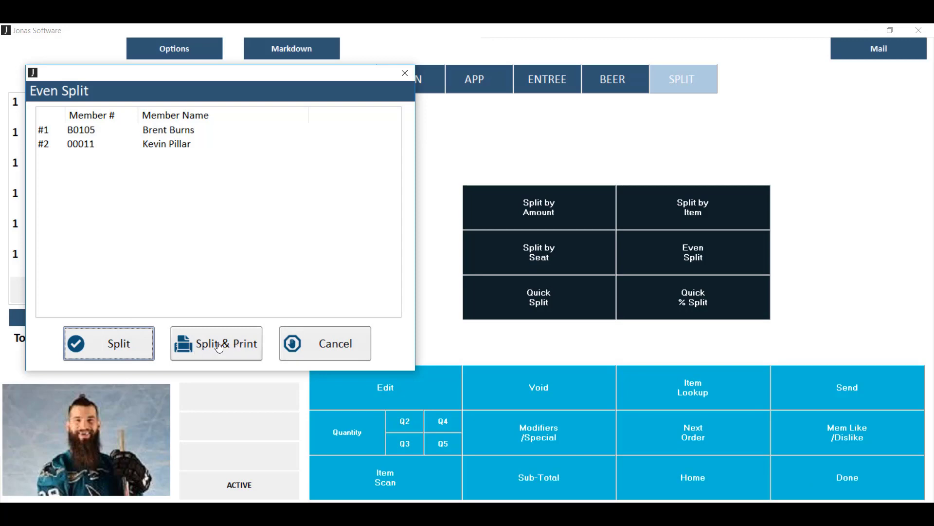
{"action": "left_click", "coordinate": [106, 344]}
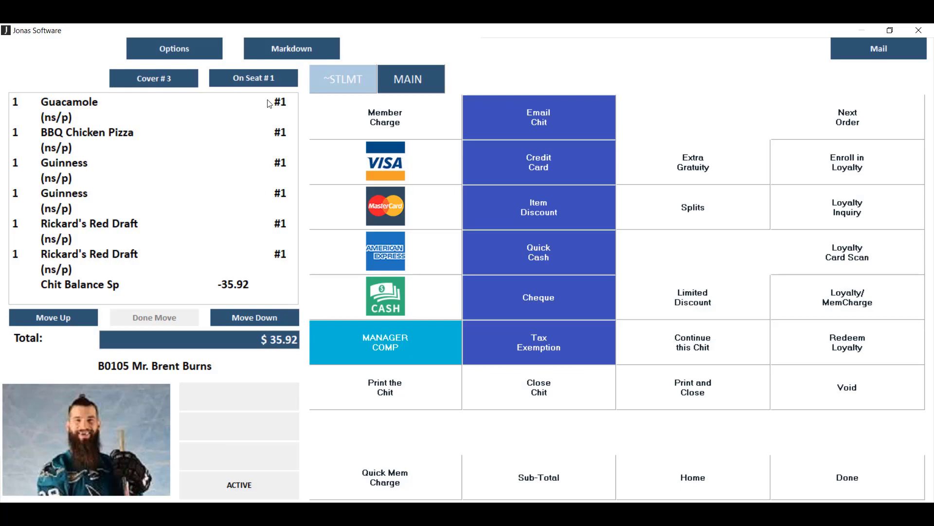
{"action": "left_click", "coordinate": [398, 105]}
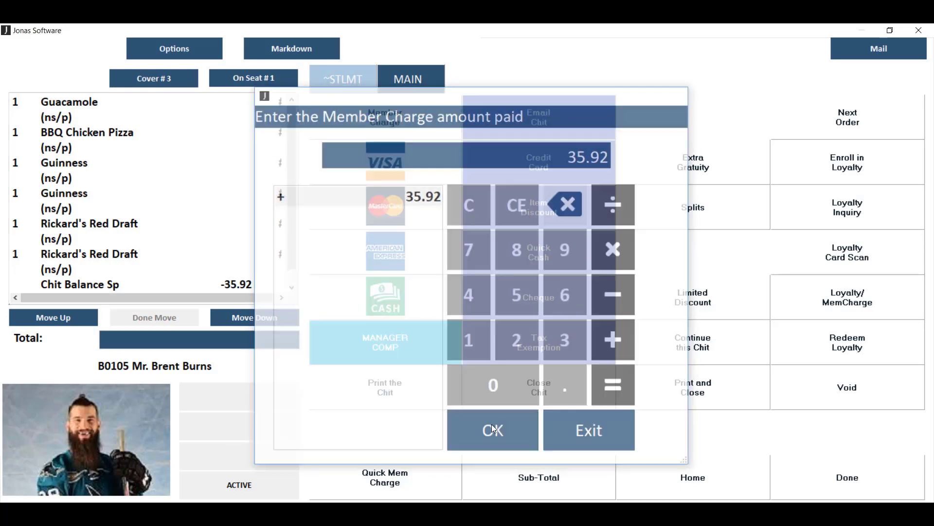
{"action": "left_click", "coordinate": [493, 428]}
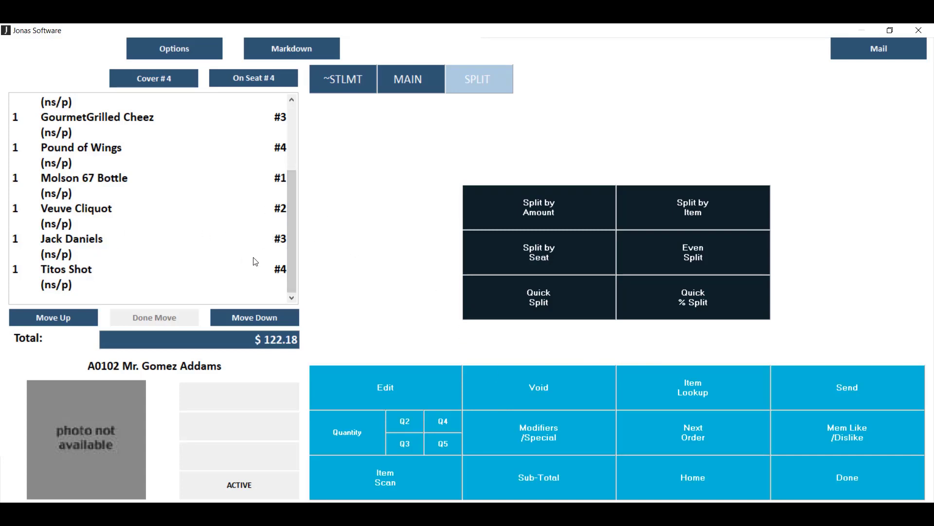
Start a Split by Seat on the four-seat chit and assign seats 1 and 2 to the original member by member number
{"action": "left_click_drag", "start_coordinate": [293, 232], "coordinate": [278, 156]}
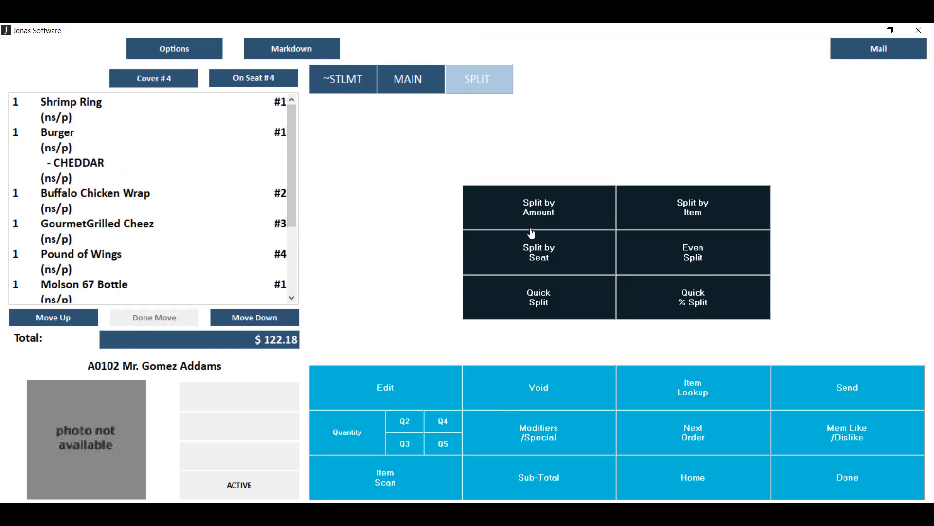
{"action": "left_click", "coordinate": [530, 252]}
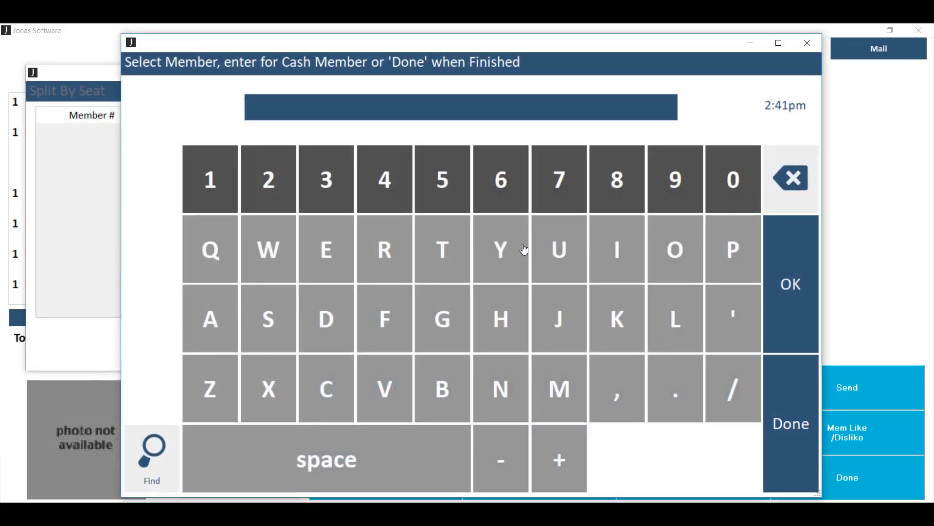
{"action": "type", "text": "a102"}
{"action": "key", "text": "Return"}
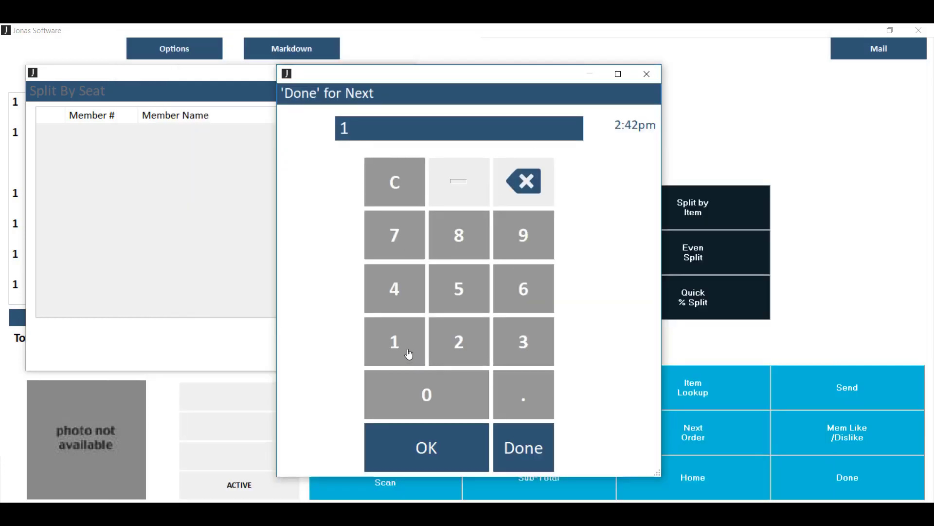
{"action": "left_click", "coordinate": [428, 449]}
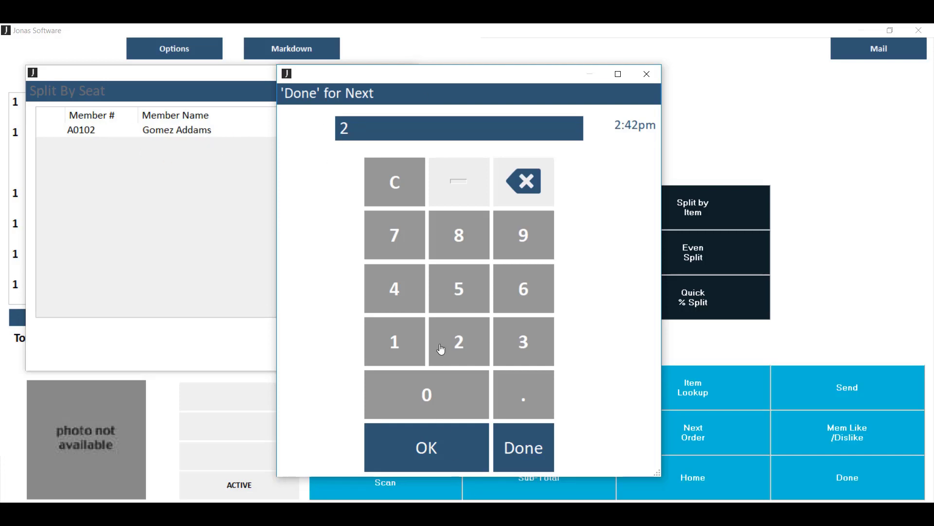
{"action": "left_click", "coordinate": [432, 443]}
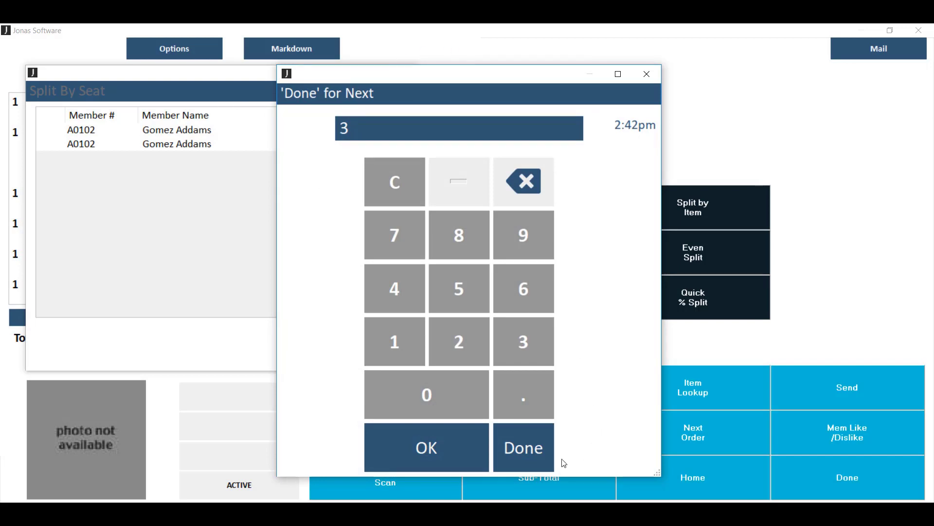
Assign seats 3 and 4 to a second member by entering that member's number
{"action": "left_click", "coordinate": [541, 455]}
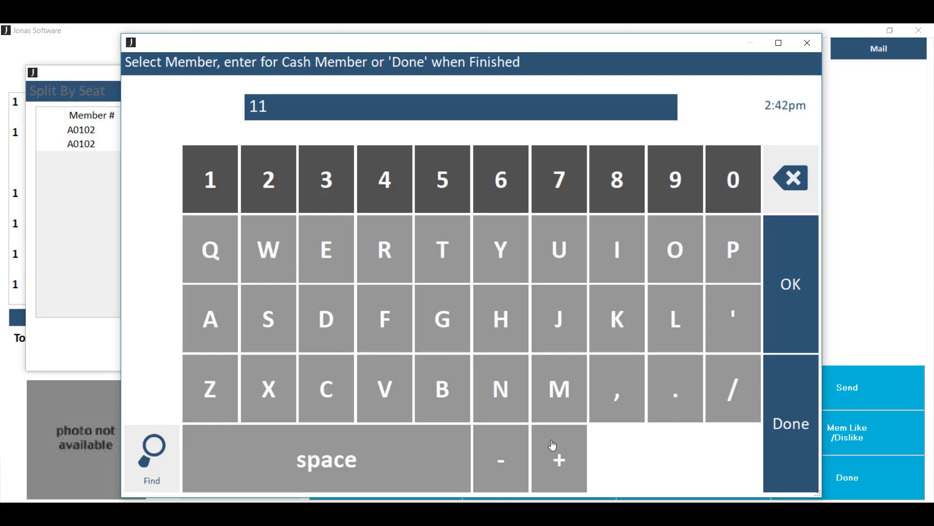
{"action": "key", "text": "Return"}
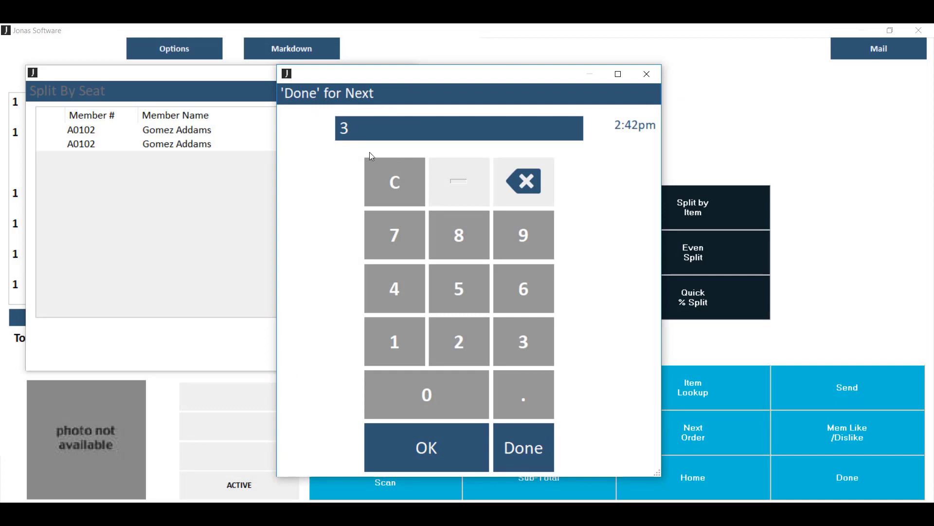
{"action": "left_click", "coordinate": [396, 448]}
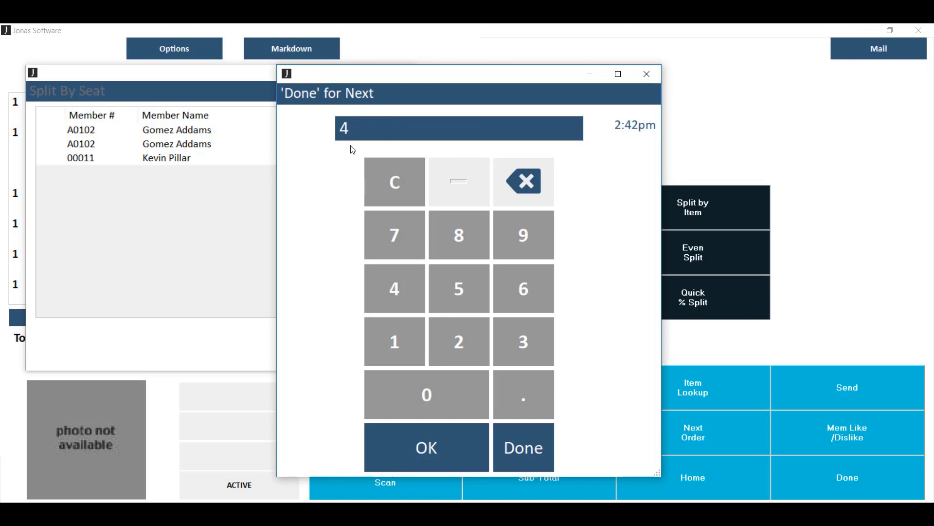
{"action": "left_click", "coordinate": [462, 457]}
{"action": "left_click", "coordinate": [526, 453]}
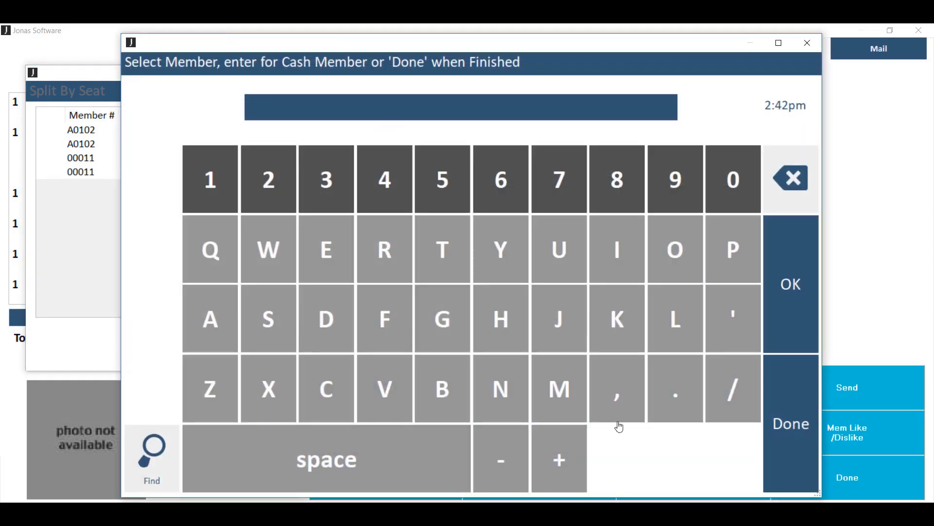
Carry out the seat split without printing and open the second member's chit from table 102
{"action": "left_click", "coordinate": [795, 440]}
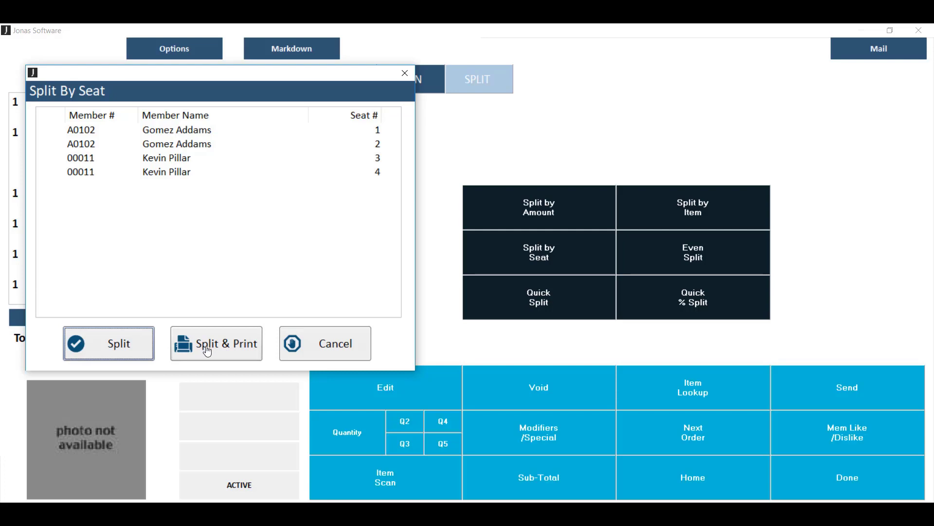
{"action": "left_click", "coordinate": [140, 345]}
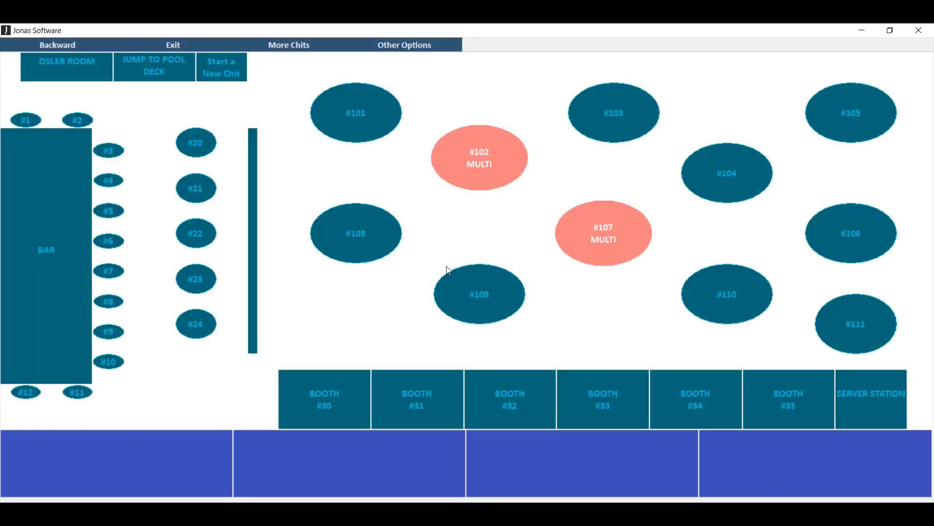
{"action": "left_click", "coordinate": [491, 154]}
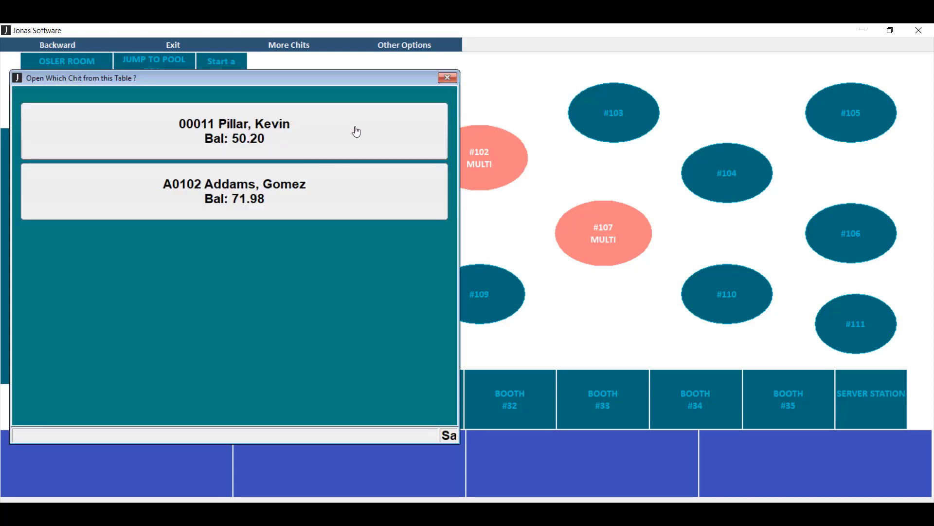
{"action": "left_click", "coordinate": [241, 139]}
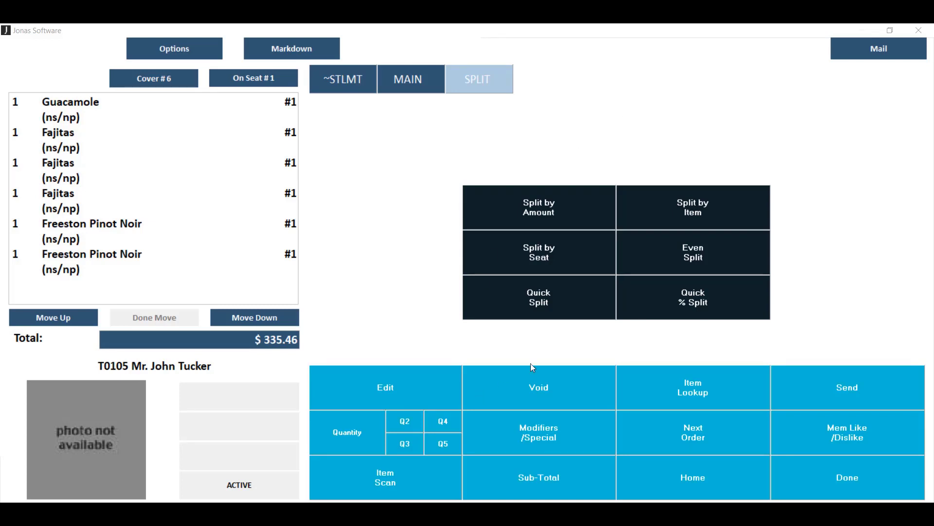
Start a Quick Split of the Fajitas chit into 3 chits and assign chits 2 and 3 to two other members by member number
{"action": "left_click", "coordinate": [541, 314]}
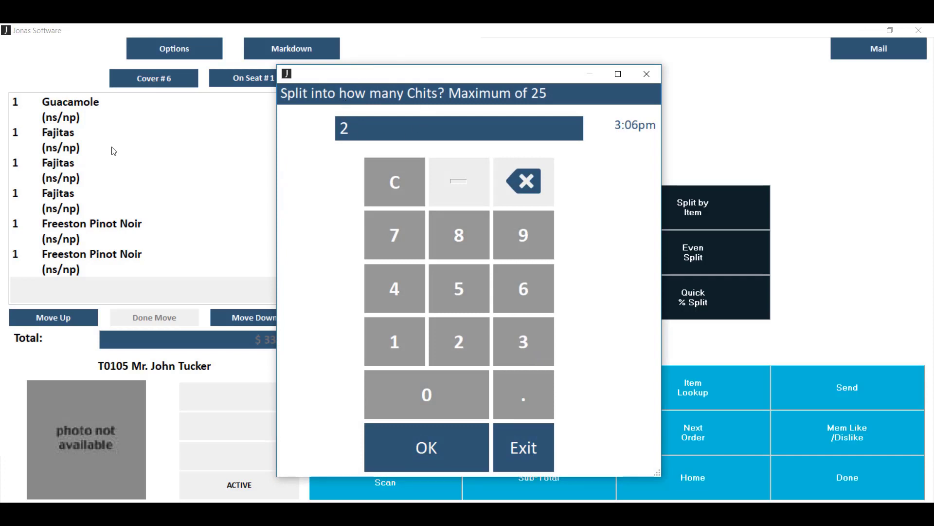
{"action": "left_click", "coordinate": [520, 344]}
{"action": "left_click", "coordinate": [438, 447]}
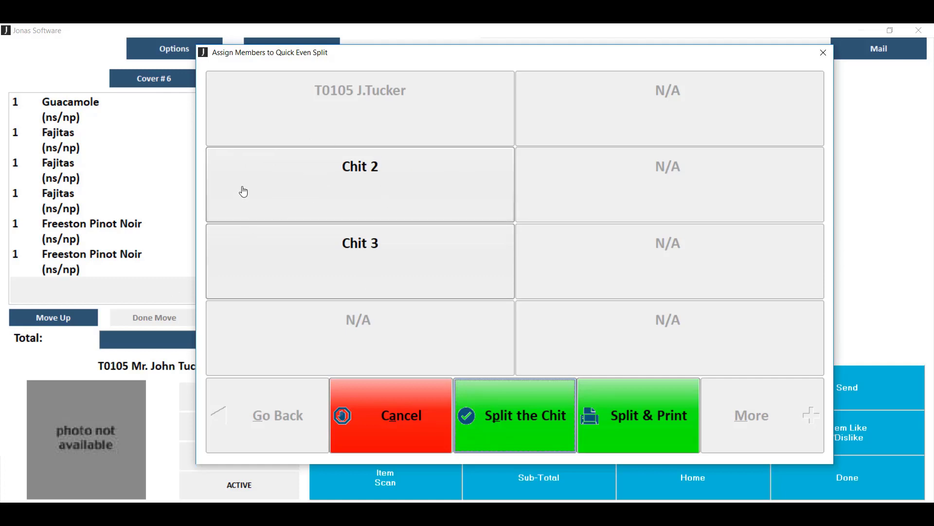
{"action": "left_click", "coordinate": [372, 180]}
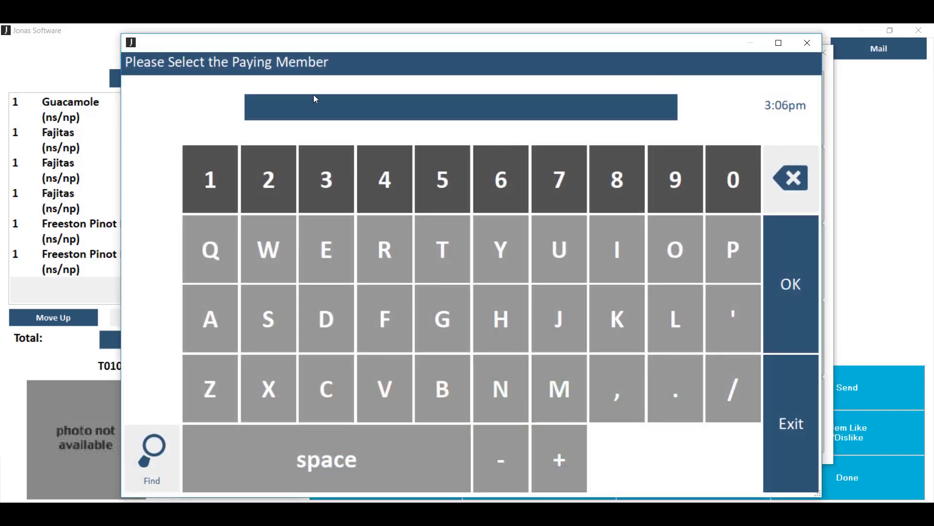
{"action": "type", "text": "a102"}
{"action": "key", "text": "Return"}
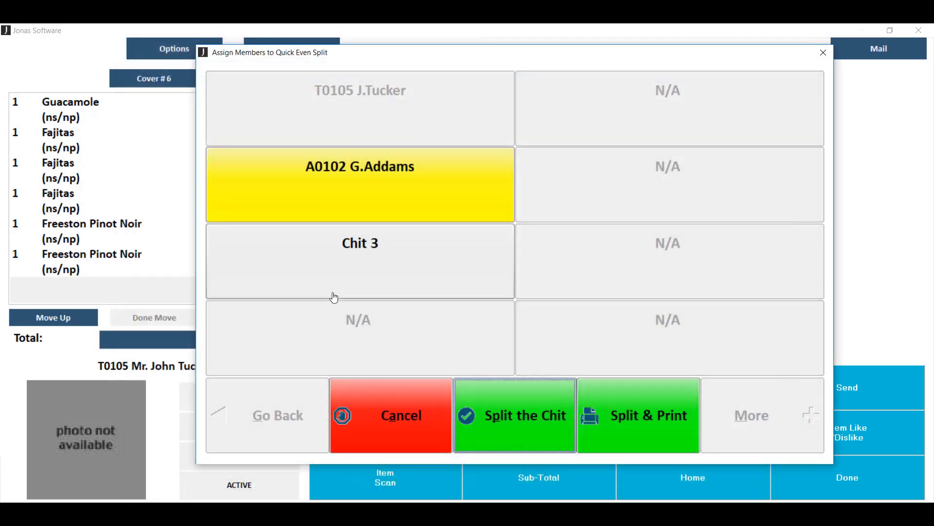
{"action": "left_click", "coordinate": [361, 259]}
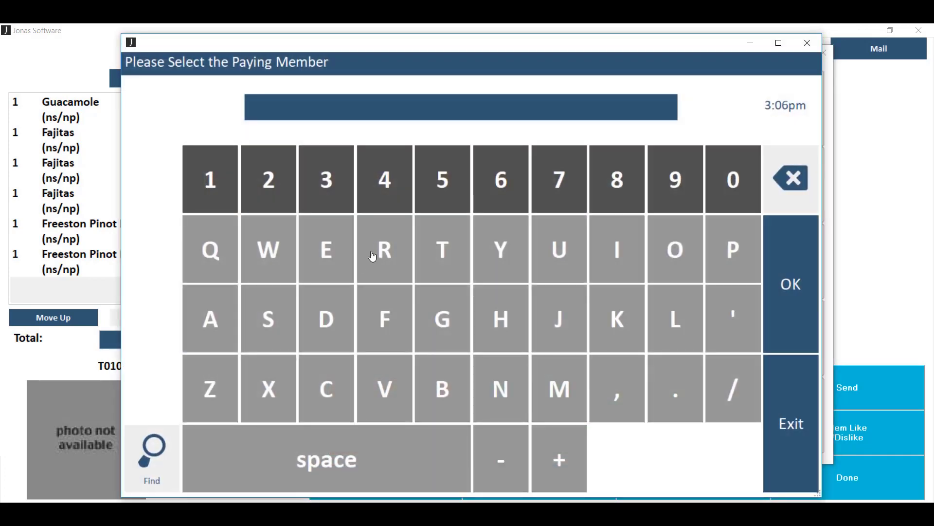
{"action": "type", "text": "g123"}
{"action": "key", "text": "Return"}
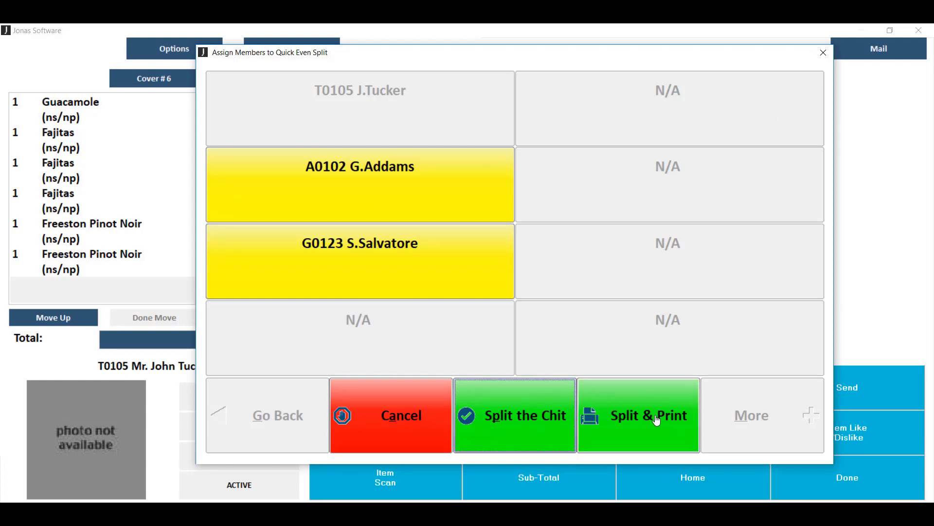
Carry out the quick split without printing and open the third member's chit from table 103
{"action": "left_click", "coordinate": [492, 417]}
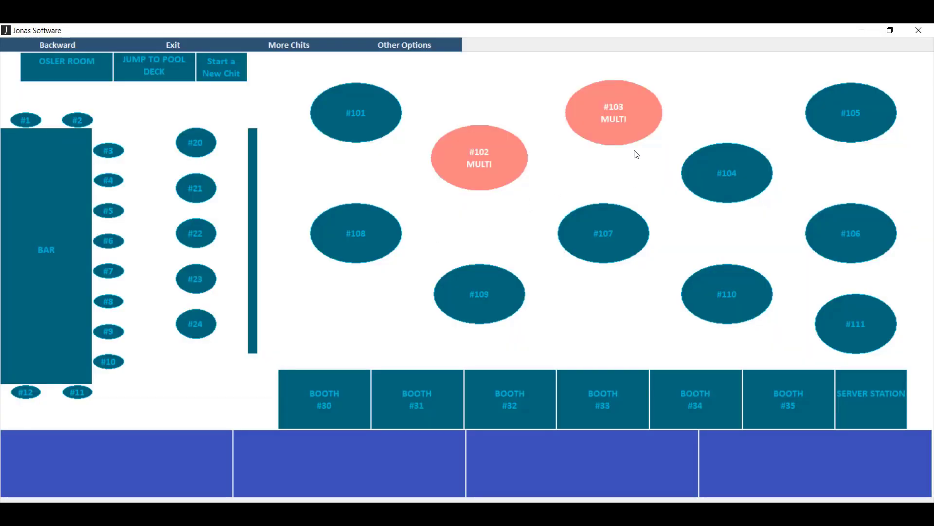
{"action": "left_click", "coordinate": [621, 116]}
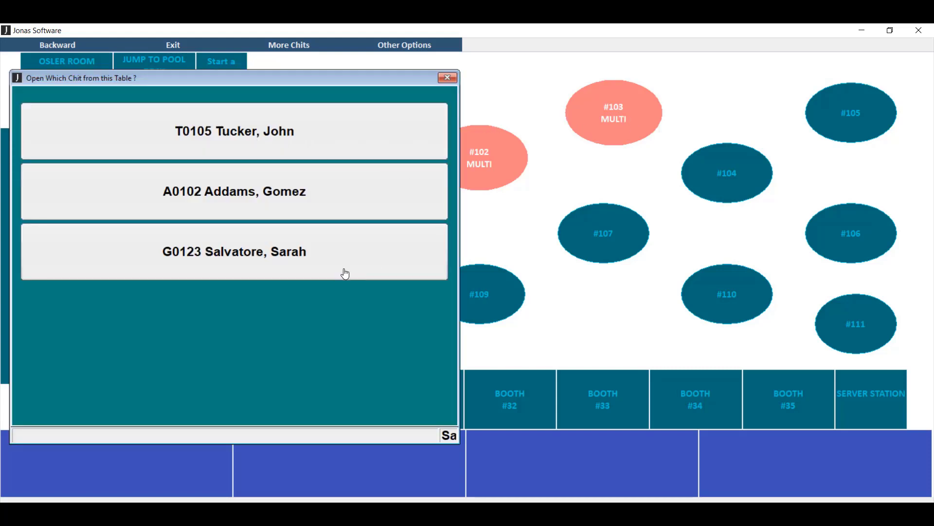
{"action": "left_click", "coordinate": [312, 259]}
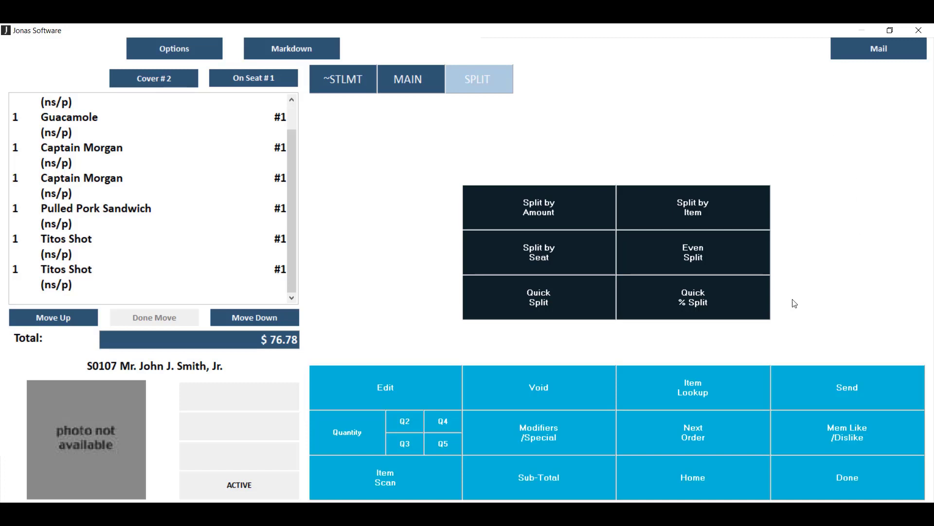
Start a Quick % Split of the Pulled Pork Sandwich chit into 3 chits, assigning chit 2 to a second member at 50 percent
{"action": "left_click", "coordinate": [715, 305]}
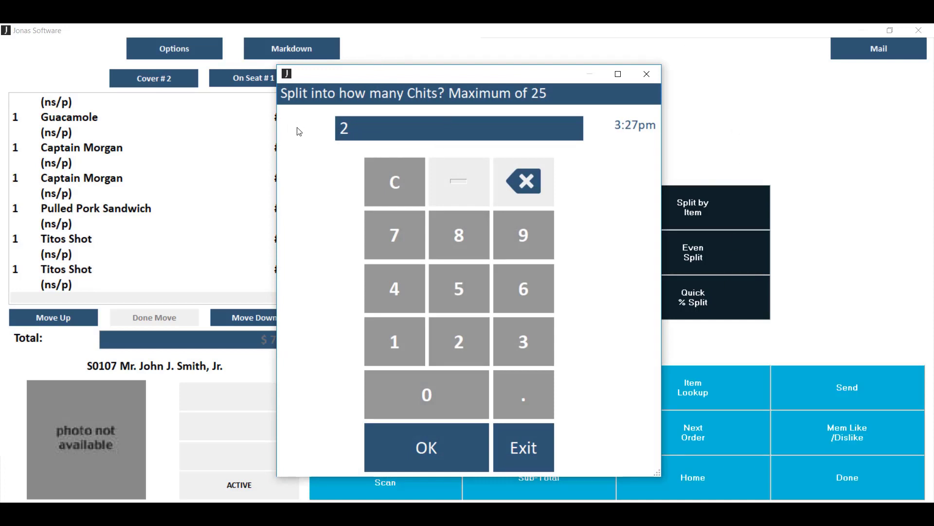
{"action": "left_click", "coordinate": [428, 463]}
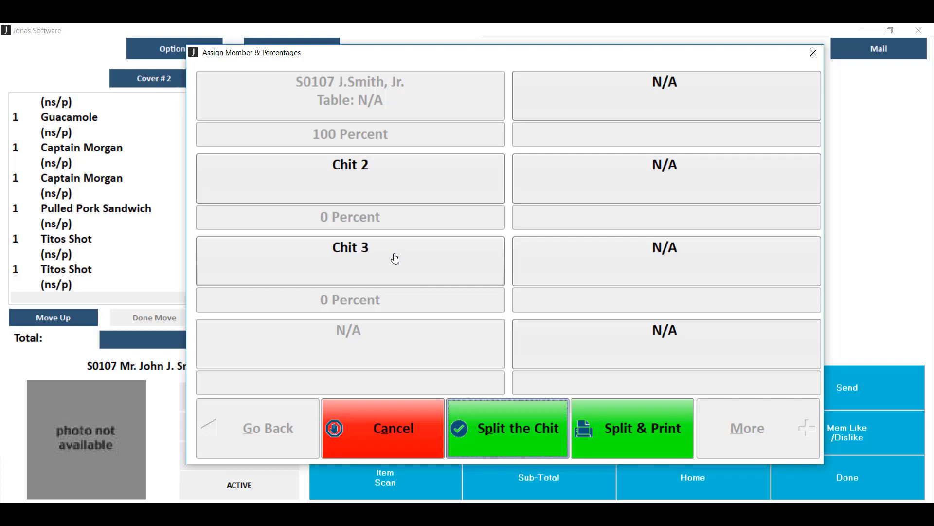
{"action": "left_click", "coordinate": [343, 178]}
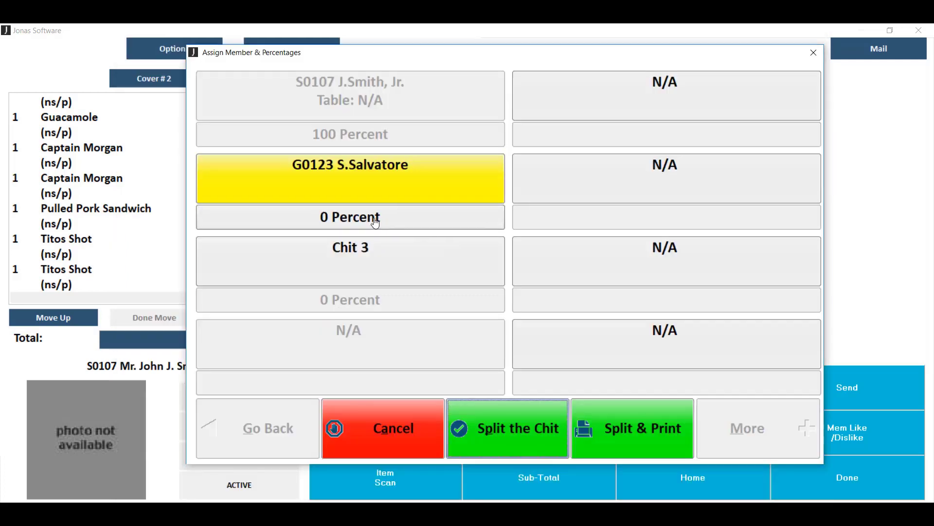
{"action": "left_click", "coordinate": [374, 219]}
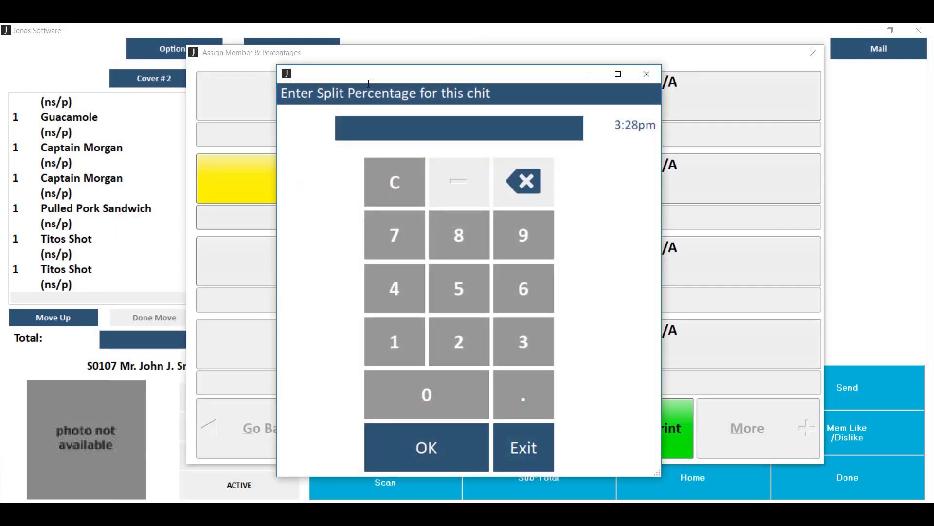
{"action": "type", "text": "50"}
{"action": "left_click", "coordinate": [437, 441]}
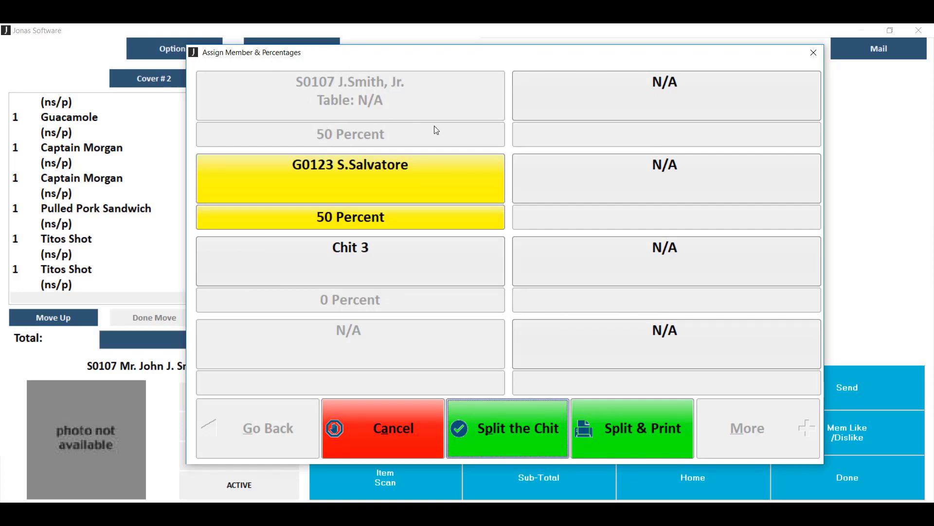
Assign chit 3 to a cash guest with the table name GUEST and set its share to 25 percent
{"action": "left_click", "coordinate": [348, 266]}
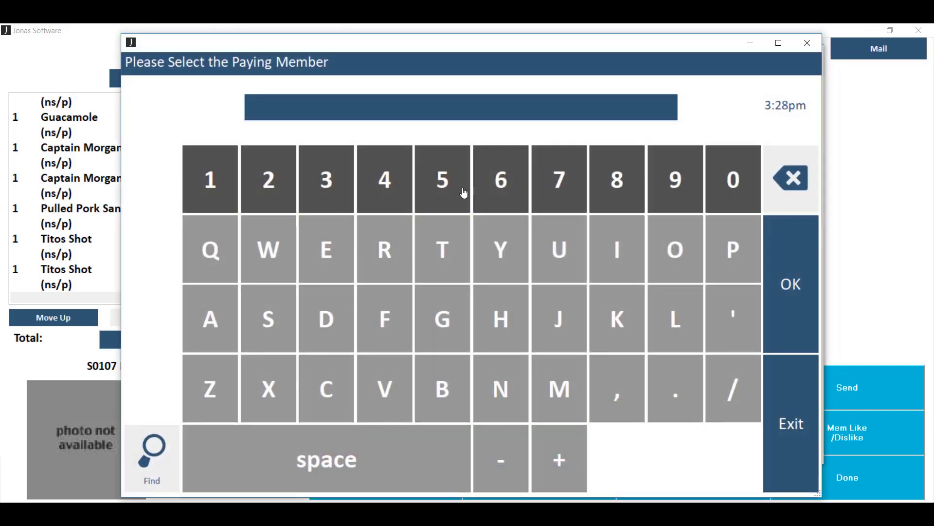
{"action": "left_click", "coordinate": [809, 278]}
{"action": "type", "text": "GUEST"}
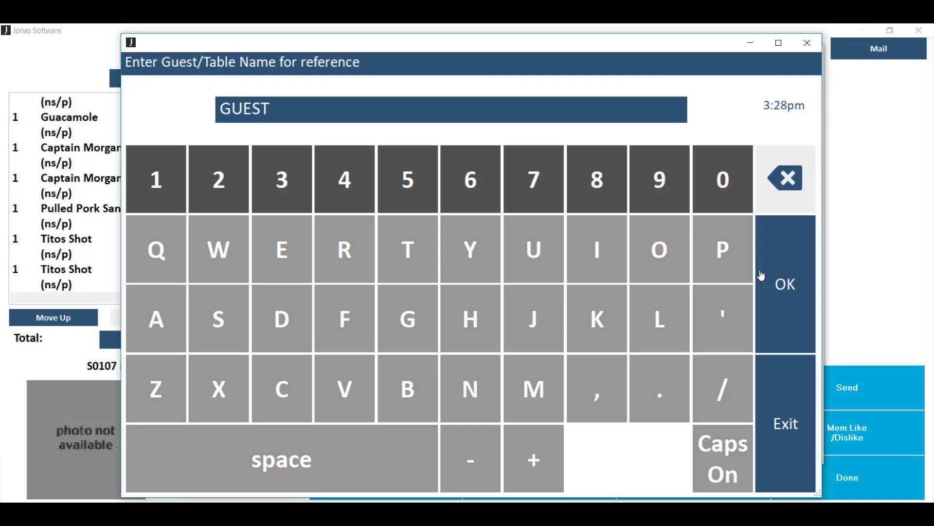
{"action": "left_click", "coordinate": [762, 276]}
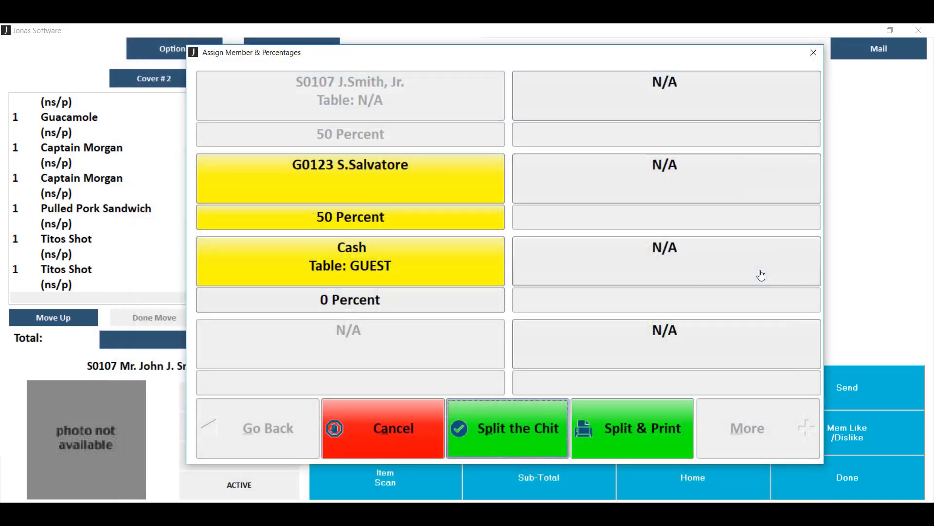
{"action": "left_click", "coordinate": [363, 307]}
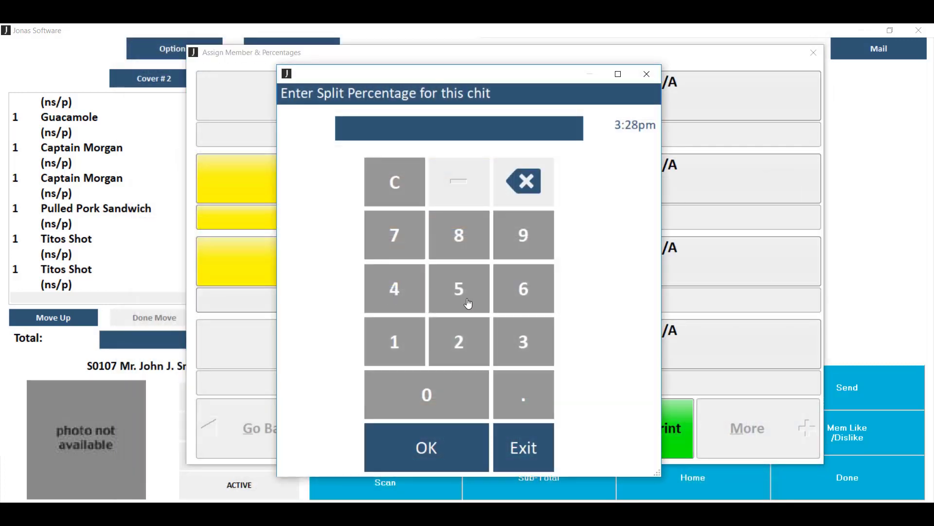
{"action": "left_click", "coordinate": [460, 338]}
{"action": "left_click", "coordinate": [456, 288]}
{"action": "left_click", "coordinate": [438, 457]}
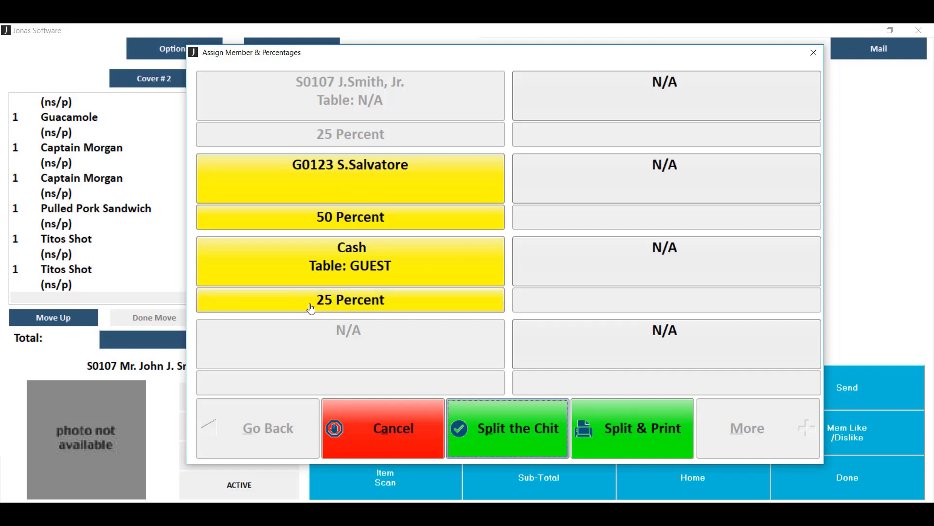
Set the second member's share to 40 percent and lower the GUEST chit's share so both members pay equally
{"action": "left_click", "coordinate": [351, 218]}
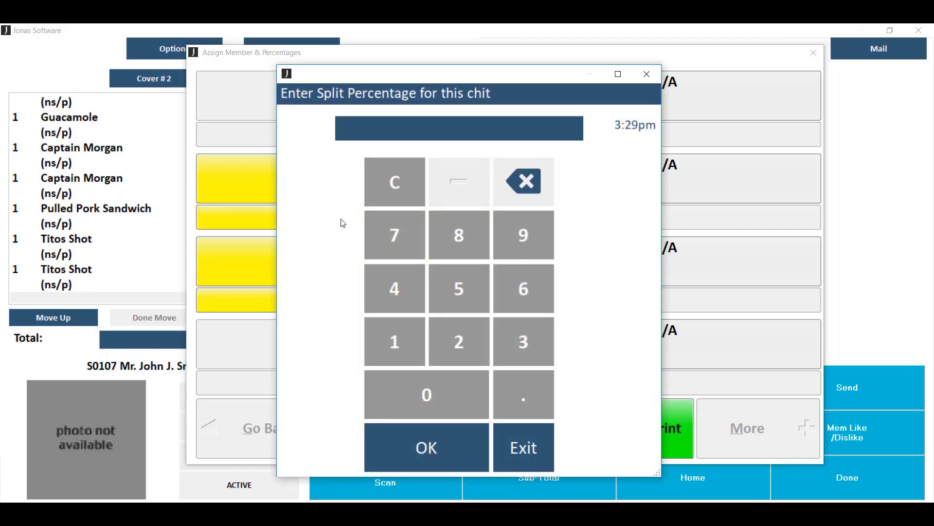
{"action": "left_click", "coordinate": [416, 282]}
{"action": "left_click", "coordinate": [409, 411]}
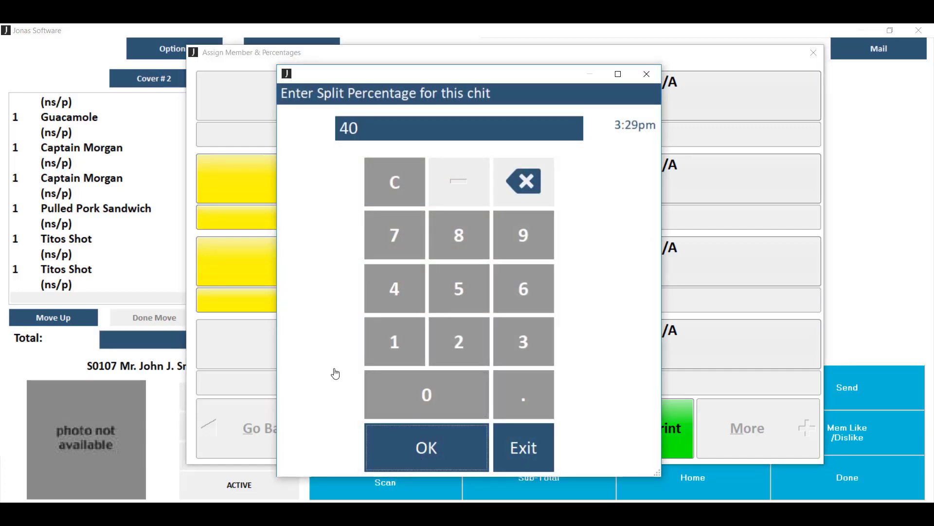
{"action": "left_click", "coordinate": [416, 435]}
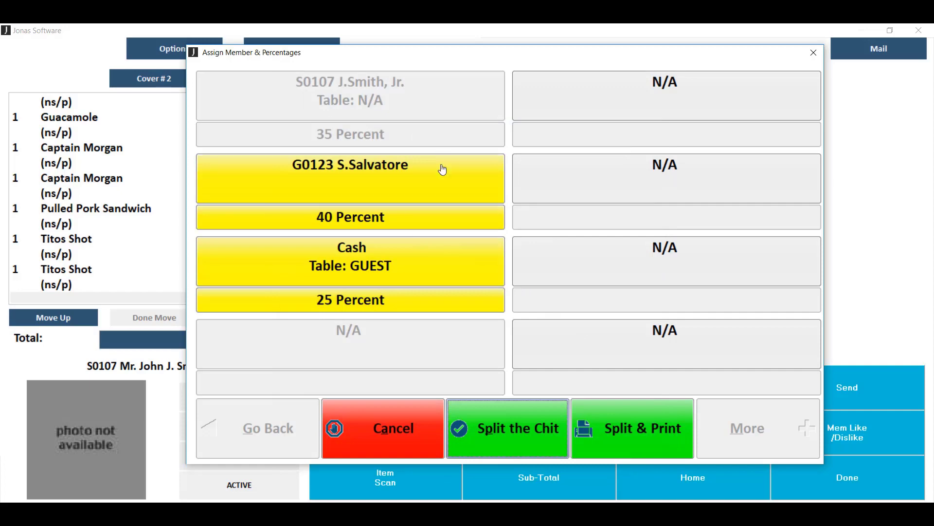
{"action": "left_click", "coordinate": [354, 305]}
Carry out the percentage split without printing and open the original member's chit from table 102 for settlement
{"action": "left_click", "coordinate": [545, 424]}
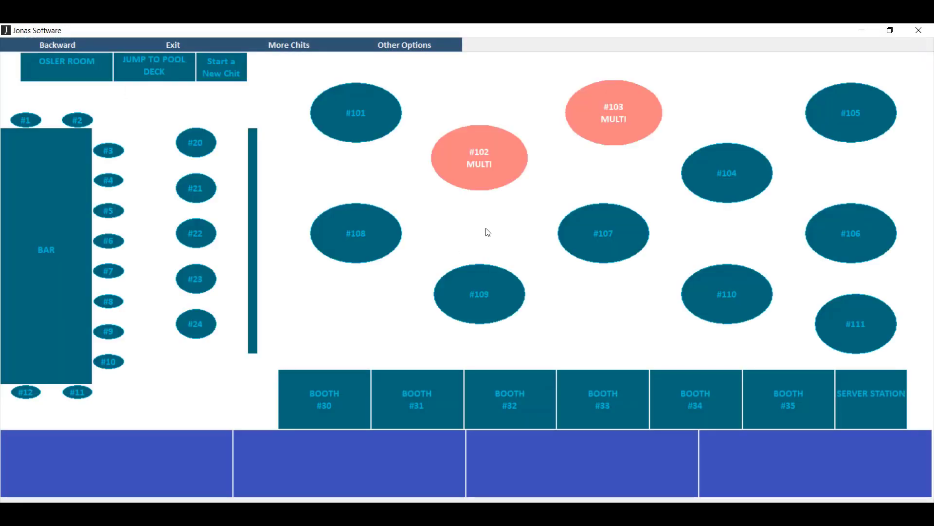
{"action": "left_click", "coordinate": [477, 182]}
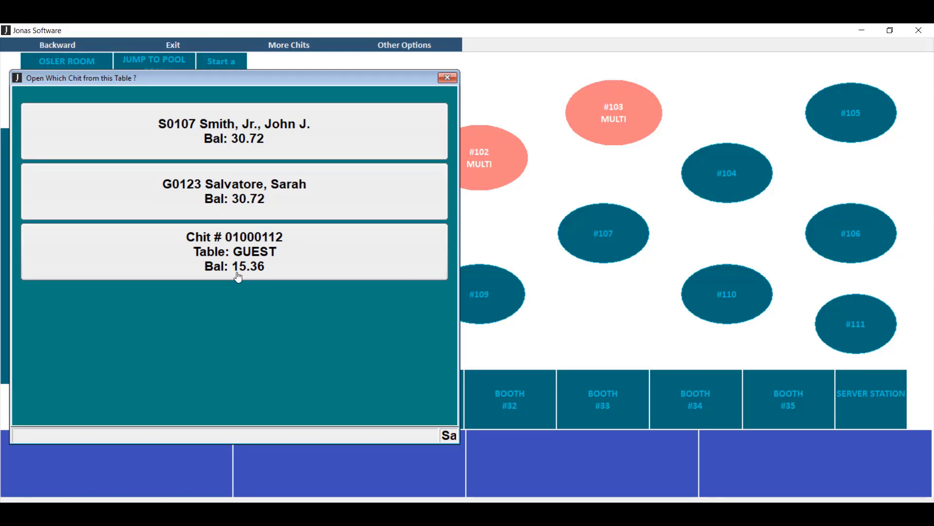
{"action": "left_click", "coordinate": [247, 144]}
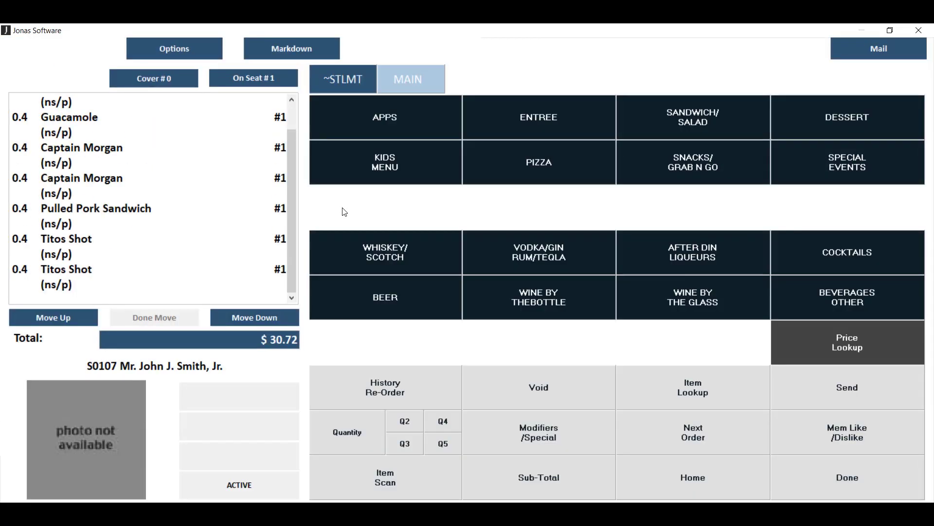
{"action": "left_click", "coordinate": [343, 79]}
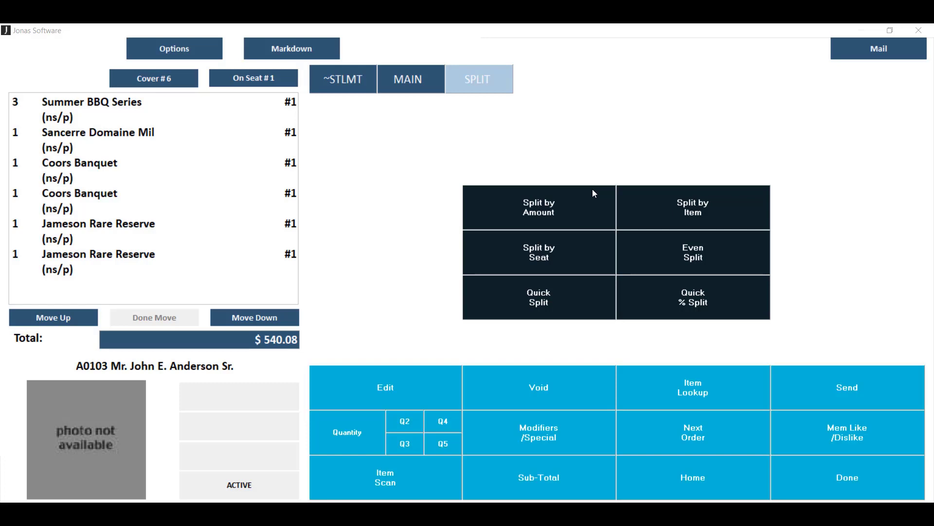
Start a Split by Amount of the Summer BBQ Series chit into 2 chits and select the second member by member number
{"action": "left_click", "coordinate": [559, 209]}
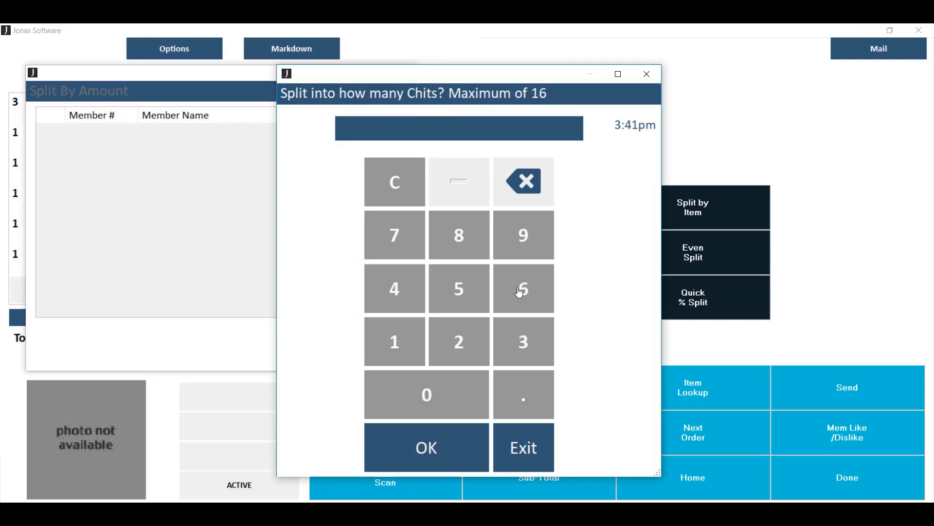
{"action": "left_click", "coordinate": [457, 348]}
{"action": "left_click", "coordinate": [451, 444]}
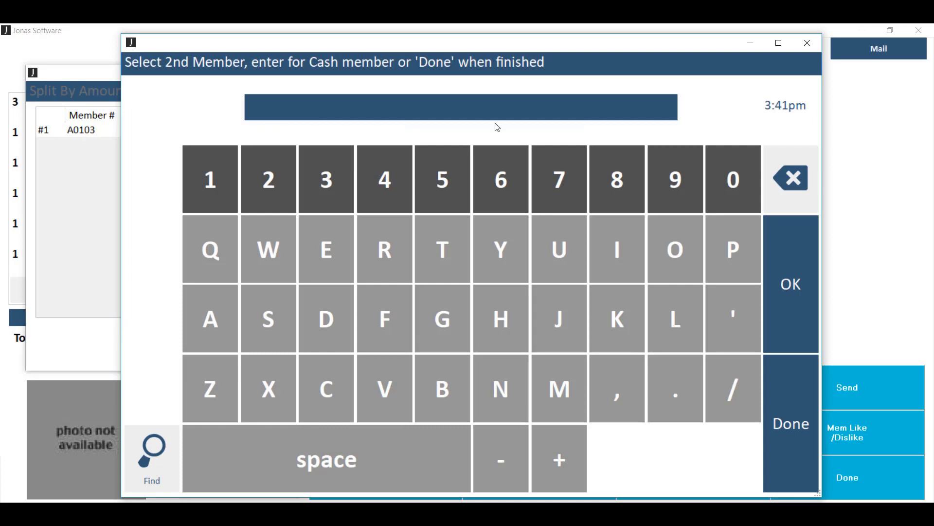
{"action": "left_click_drag", "start_coordinate": [285, 42], "coordinate": [450, 50]}
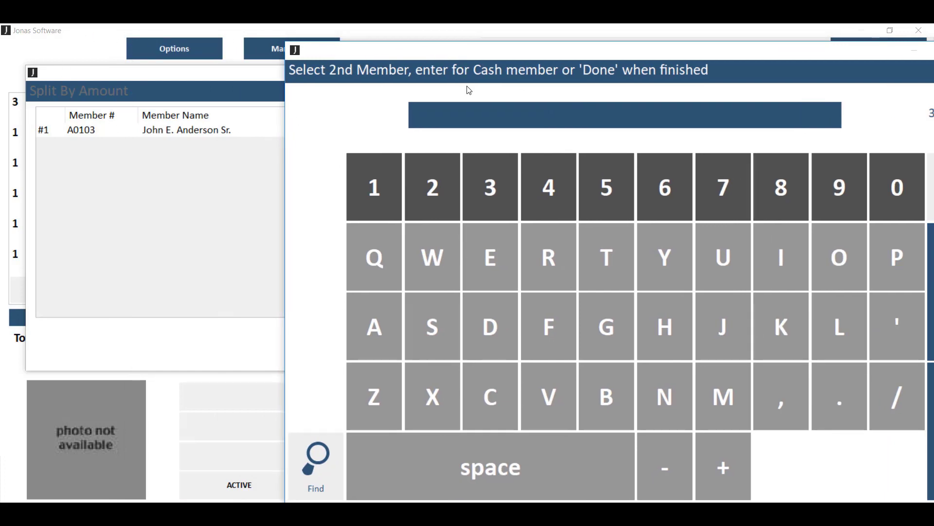
{"action": "type", "text": "g123"}
{"action": "left_click_drag", "start_coordinate": [483, 47], "coordinate": [366, 35]}
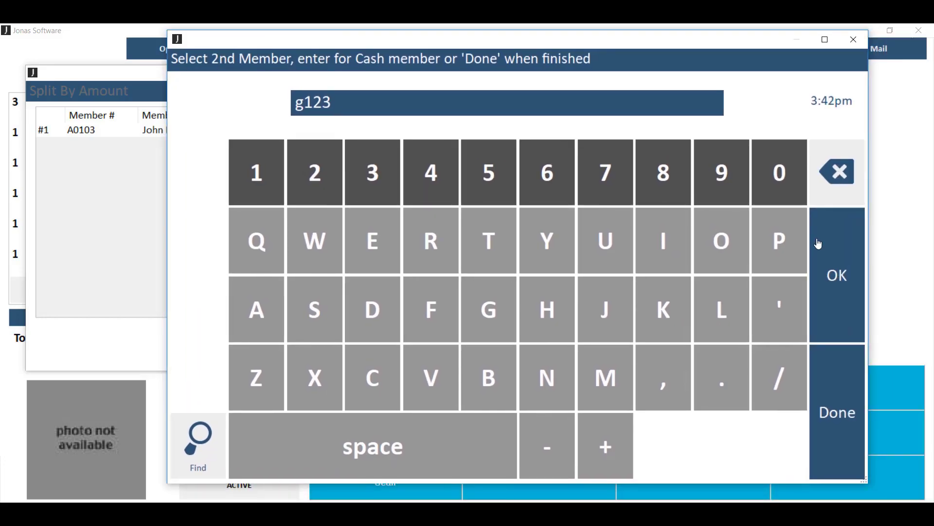
{"action": "left_click", "coordinate": [855, 282]}
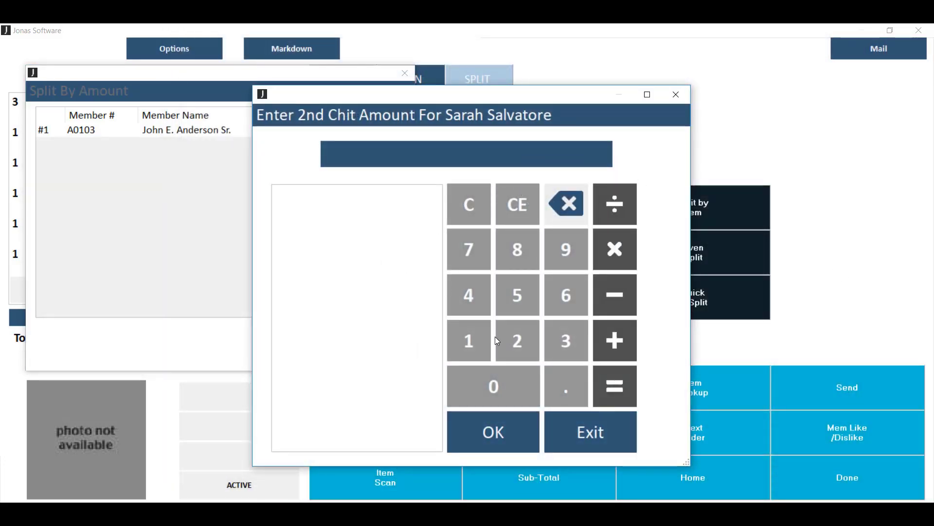
Set the second member's chit amount to 102.00
{"action": "left_click", "coordinate": [480, 344]}
{"action": "left_click", "coordinate": [497, 386]}
{"action": "left_click", "coordinate": [521, 345]}
{"action": "left_click", "coordinate": [499, 450]}
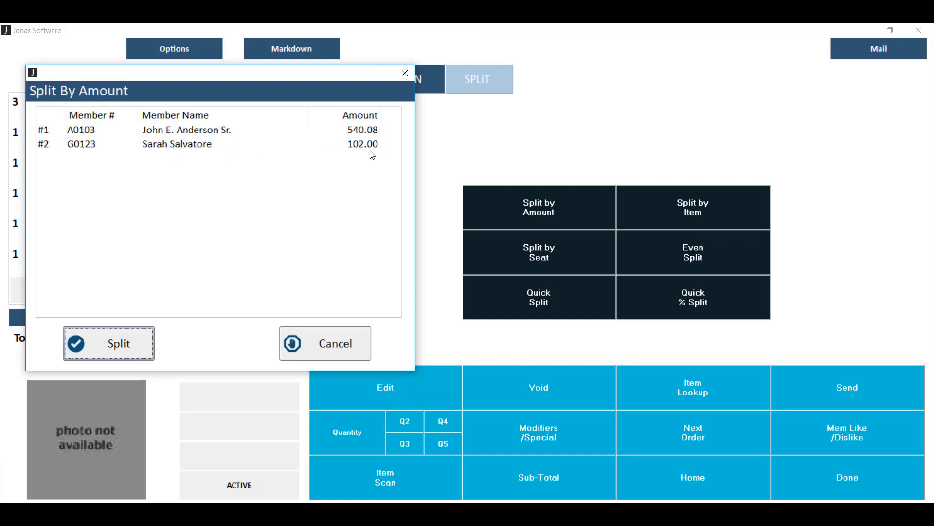
Carry out the split by amount and open the original member's chit from table 102
{"action": "left_click", "coordinate": [127, 354]}
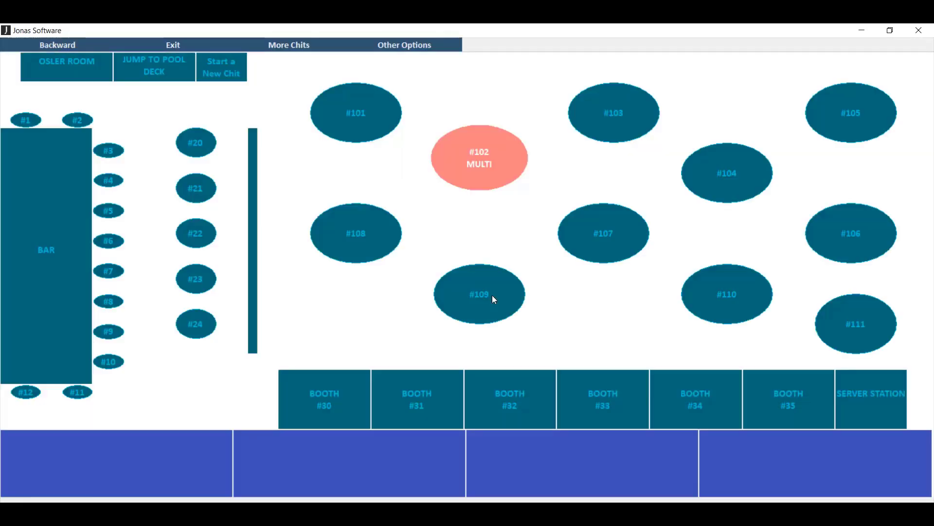
{"action": "left_click", "coordinate": [493, 166]}
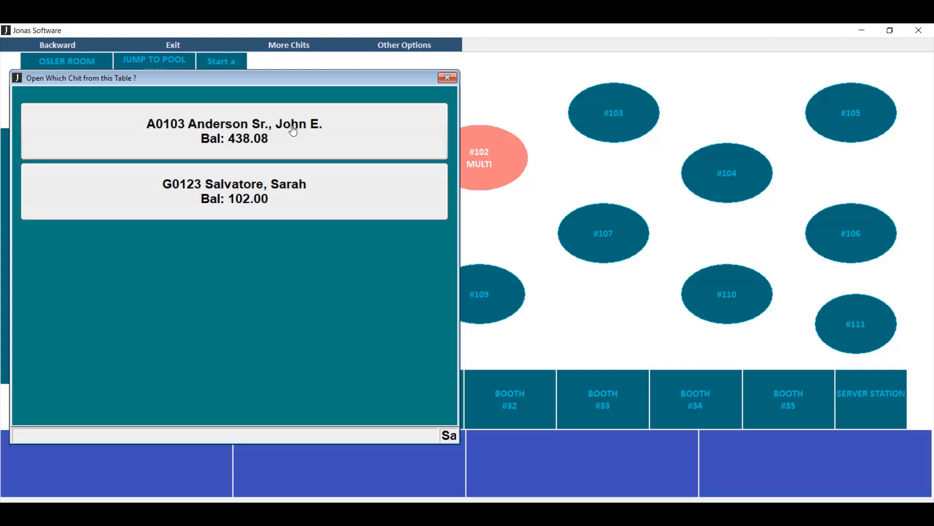
{"action": "left_click", "coordinate": [233, 130]}
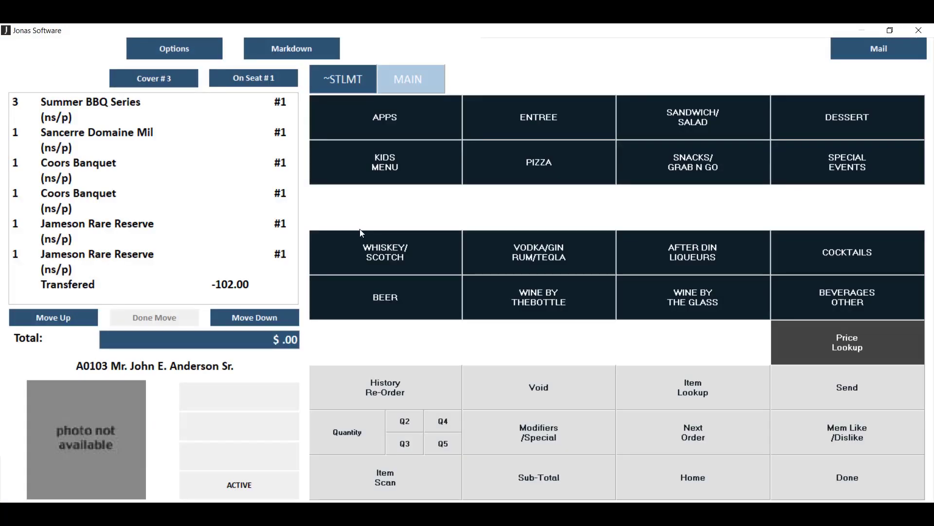
View the settlement and payment options for the Summer BBQ Series chit and return to the main menu
{"action": "left_click", "coordinate": [337, 81]}
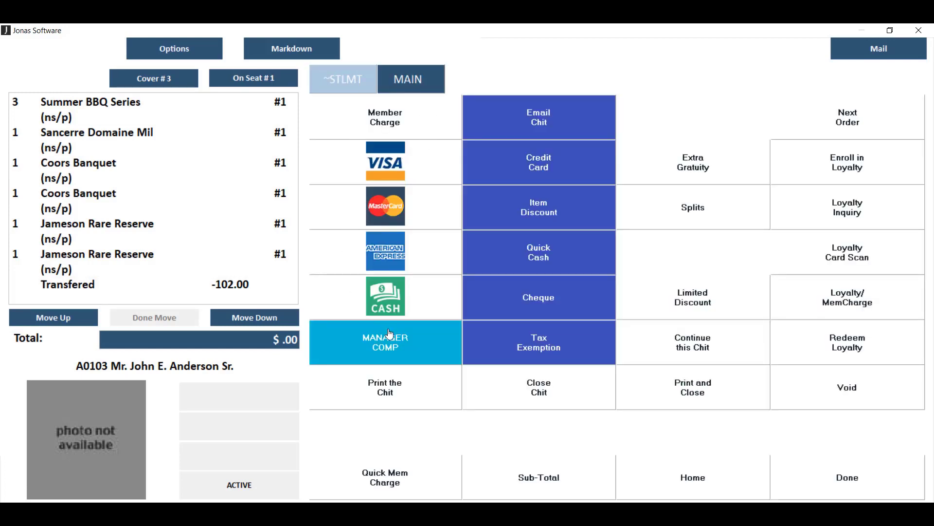
{"action": "left_click", "coordinate": [397, 80]}
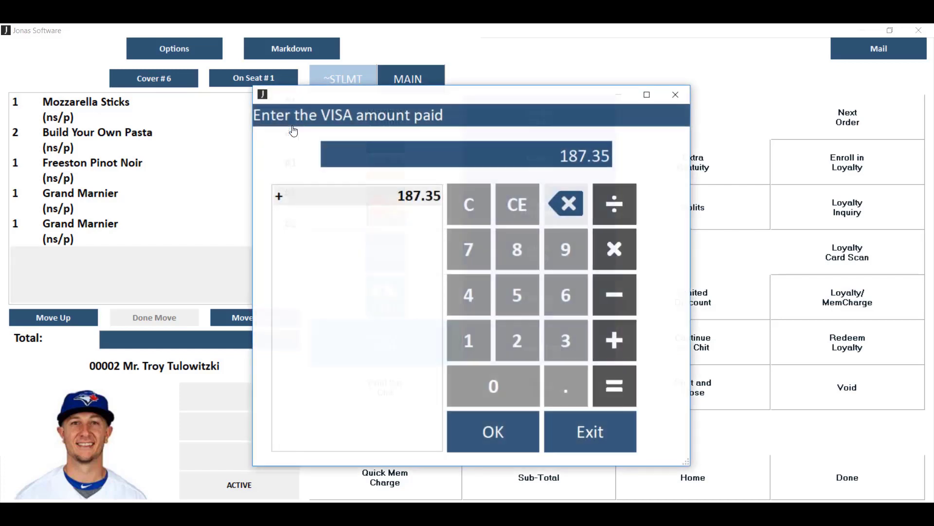
Settle the Build Your Own Pasta chit with 20.00 on VISA and the remaining 167.35 as a Member Charge
{"action": "left_click", "coordinate": [475, 212]}
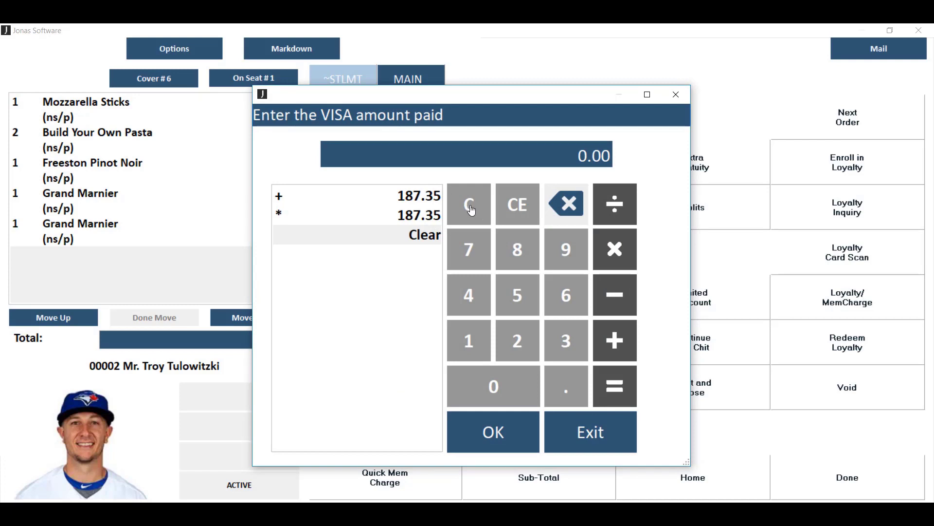
{"action": "left_click", "coordinate": [521, 341]}
{"action": "left_click", "coordinate": [506, 387]}
{"action": "left_click", "coordinate": [494, 437]}
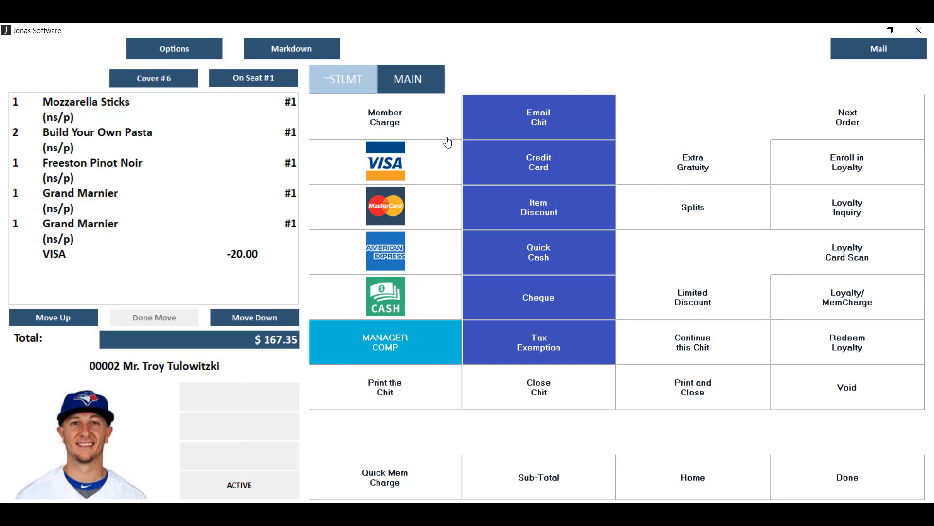
{"action": "left_click", "coordinate": [389, 115]}
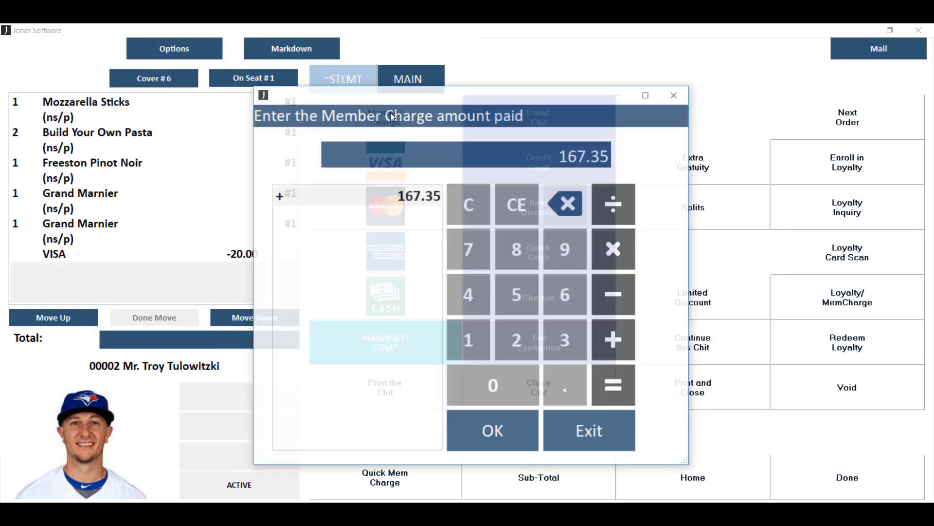
{"action": "left_click", "coordinate": [515, 418]}
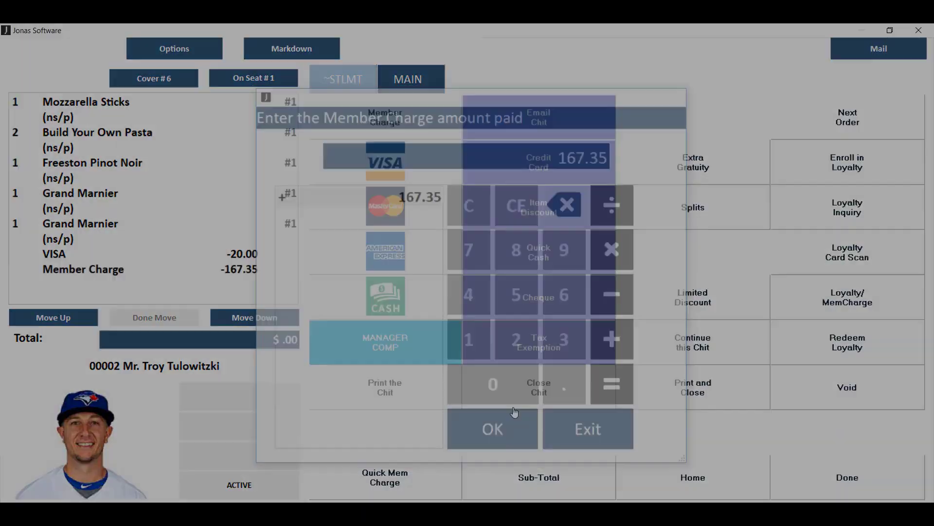
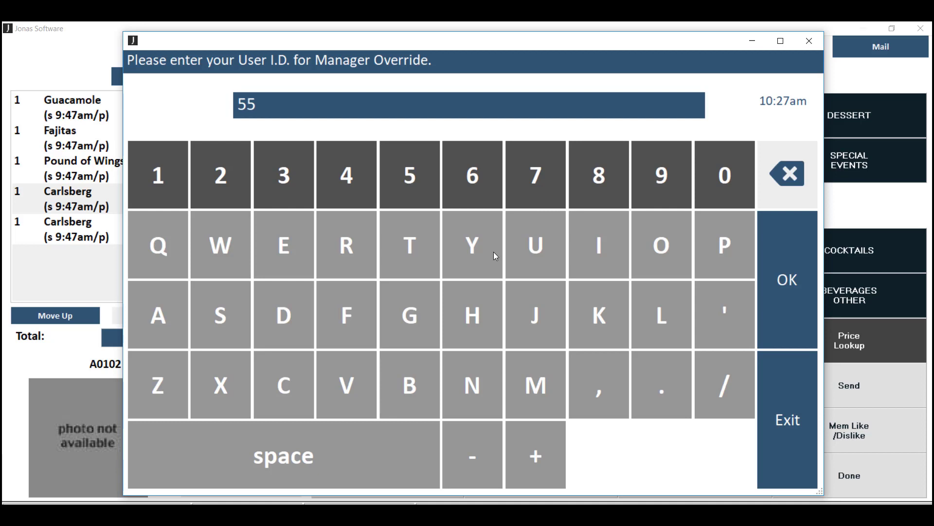
Authorize the manager override with the entered user ID and choose reason code ERROR - Server error for the selected Carlsberg
{"action": "key", "text": "Return"}
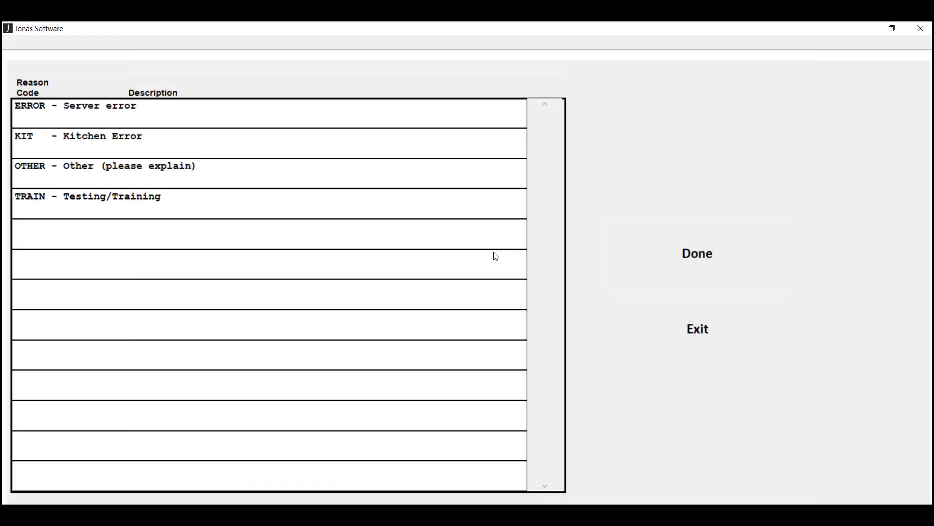
{"action": "left_click", "coordinate": [452, 117]}
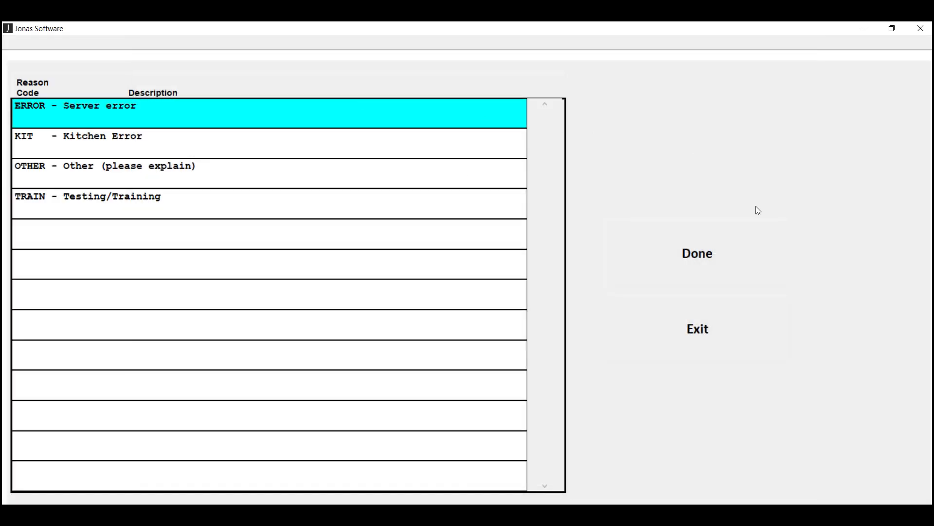
{"action": "left_click", "coordinate": [733, 248]}
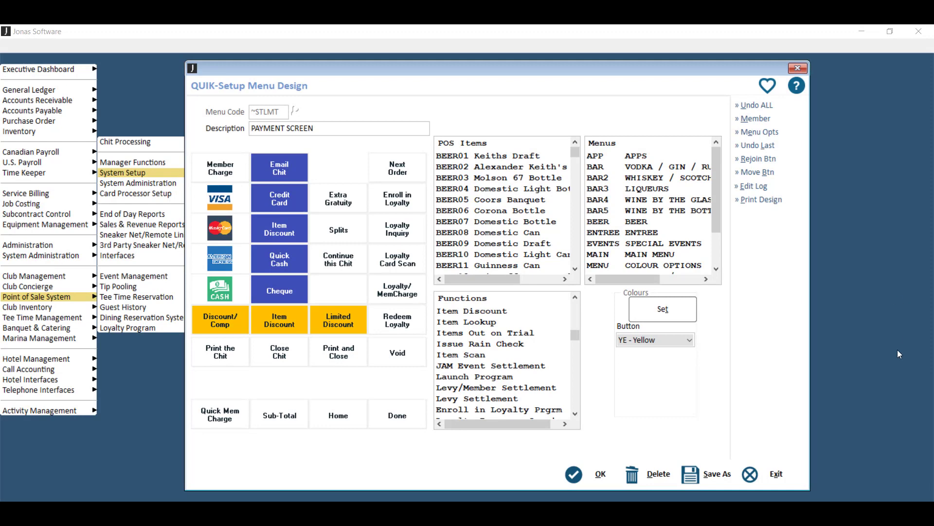
Make the Discount/Comp button on the payment screen require a reason code and look through the available reason codes
{"action": "left_click", "coordinate": [220, 321]}
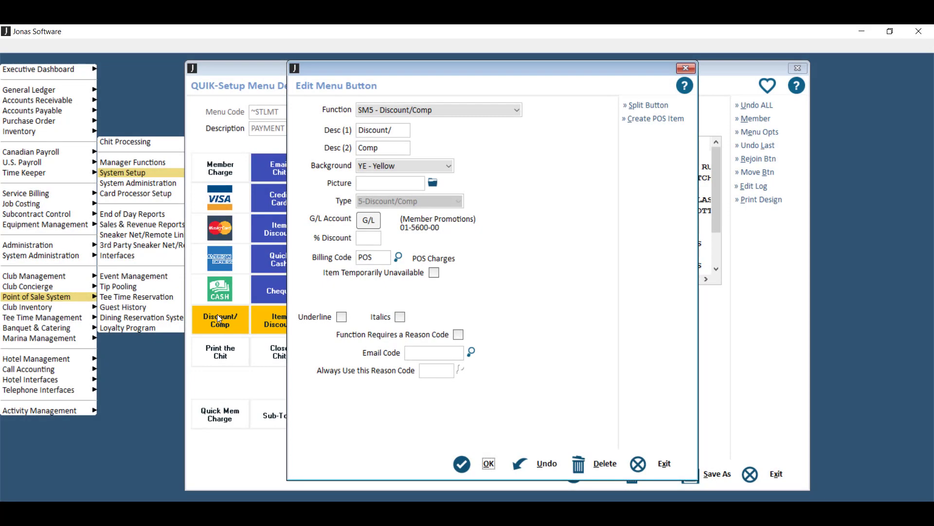
{"action": "left_click", "coordinate": [373, 237]}
{"action": "left_click", "coordinate": [386, 337]}
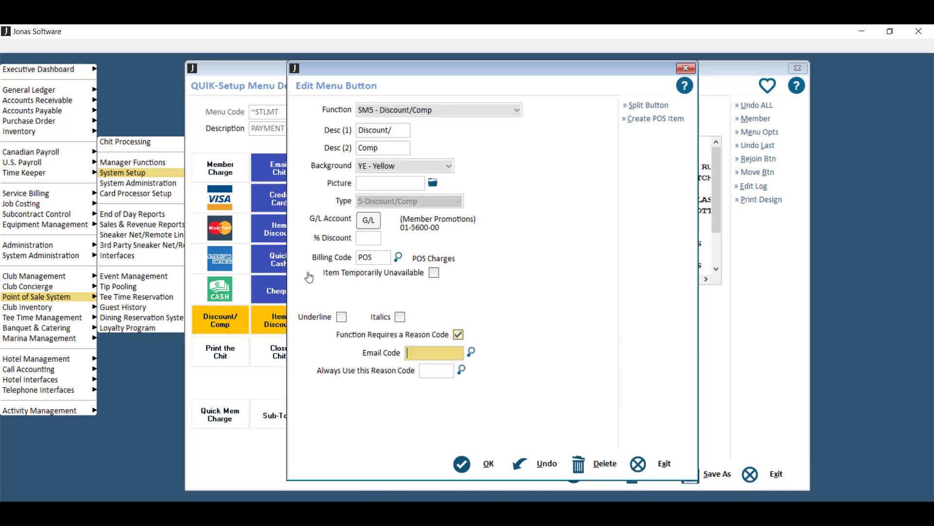
{"action": "left_click", "coordinate": [461, 371]}
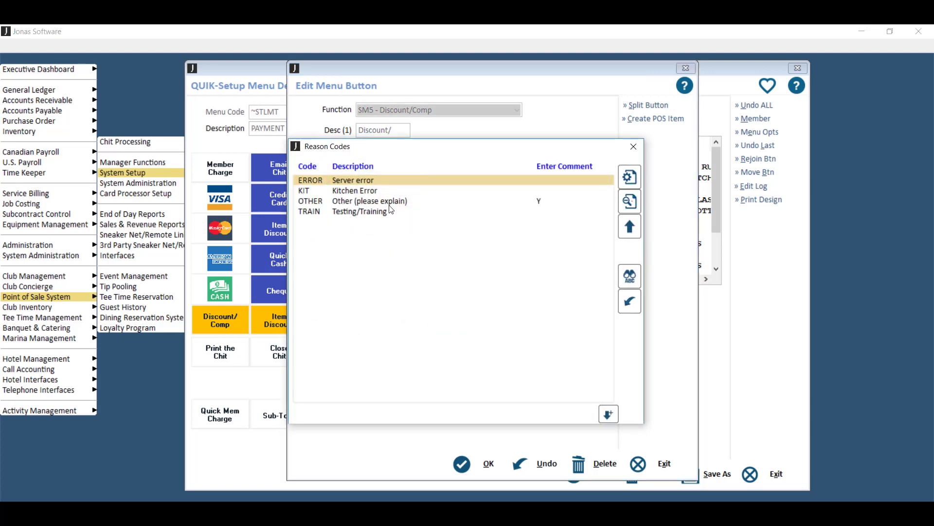
{"action": "left_click", "coordinate": [634, 146]}
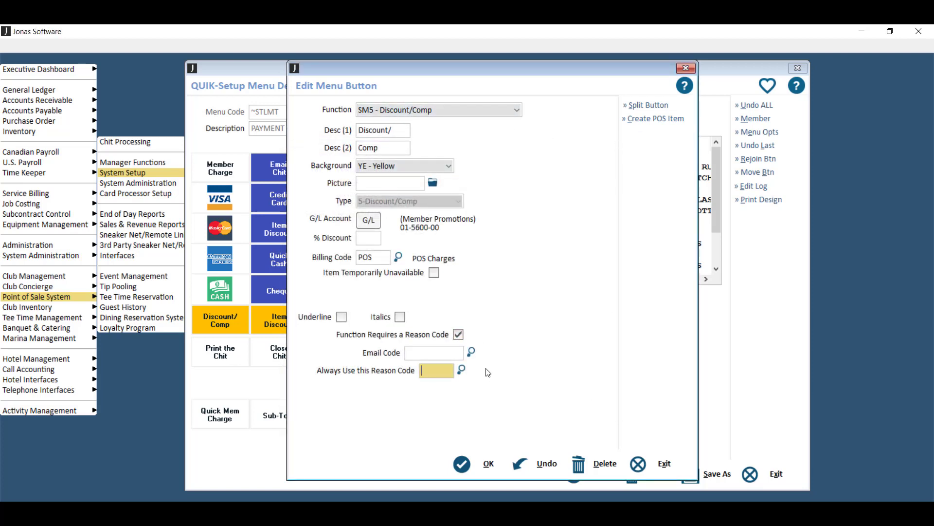
{"action": "left_click", "coordinate": [433, 374]}
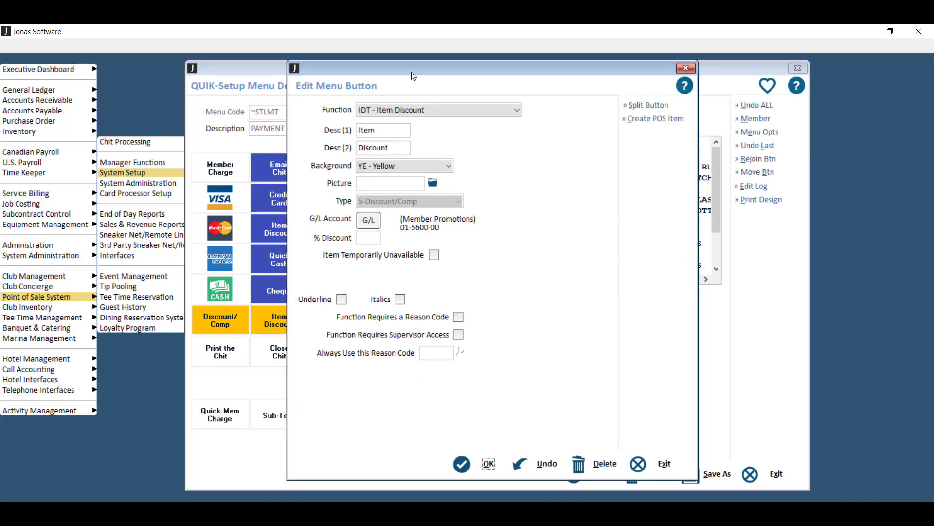
Review the Item Discount and Limited Discount button settings and save the PAYMENT SCREEN menu design
{"action": "left_click_drag", "start_coordinate": [411, 71], "coordinate": [501, 69]}
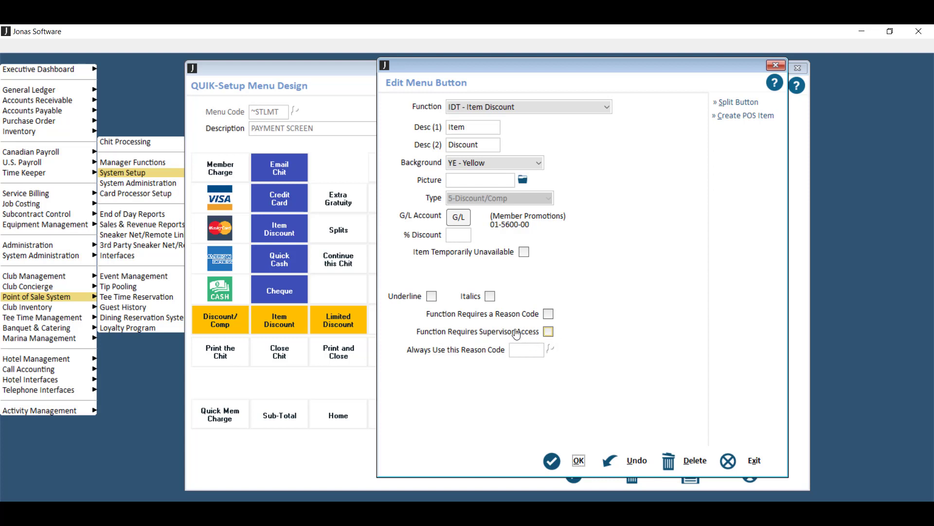
{"action": "left_click", "coordinate": [459, 235]}
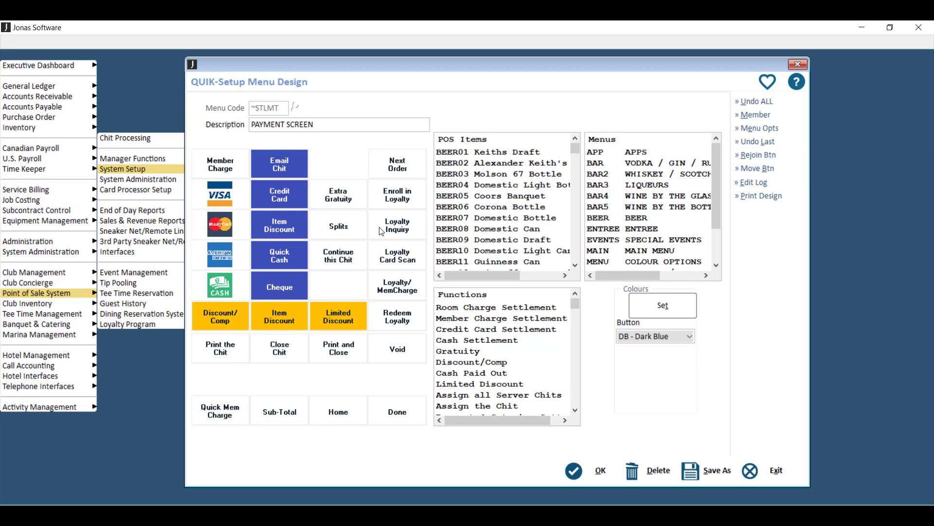
{"action": "double_click", "coordinate": [349, 311]}
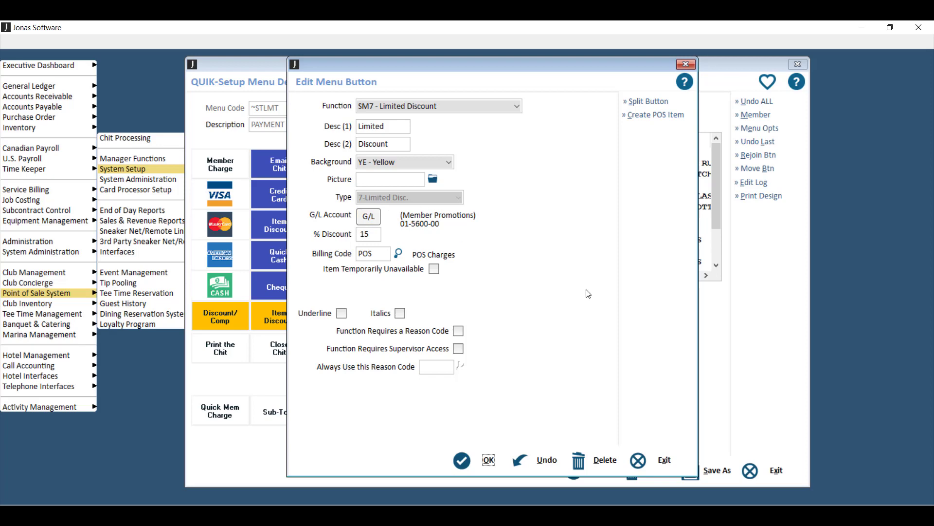
{"action": "left_click", "coordinate": [480, 452]}
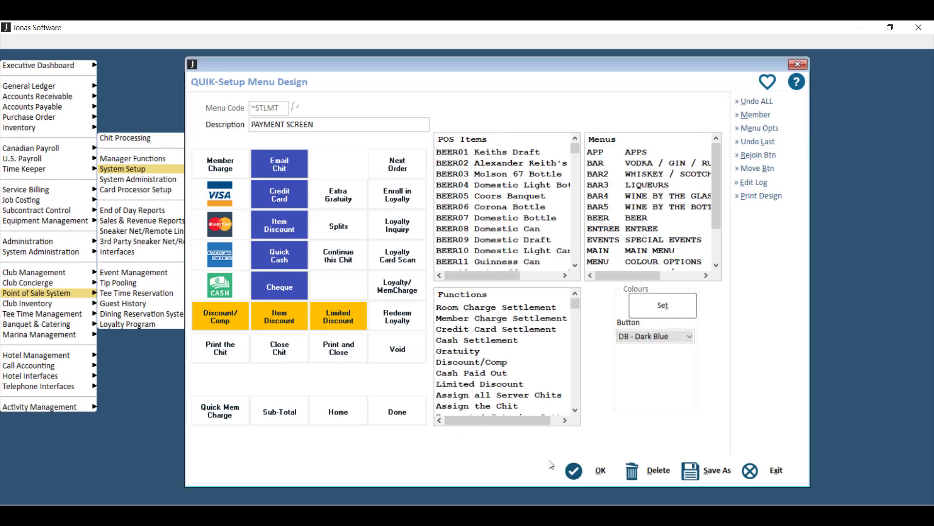
{"action": "left_click", "coordinate": [574, 475]}
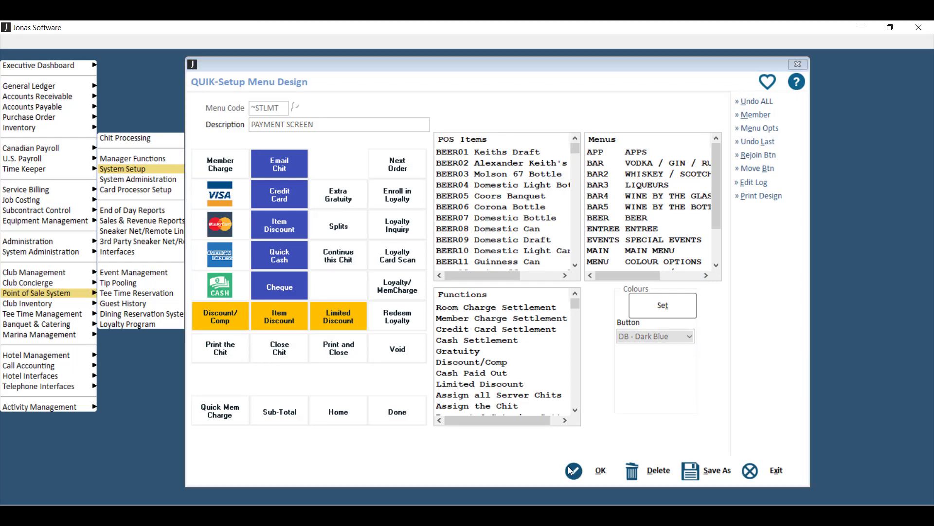
{"action": "key", "text": "Escape"}
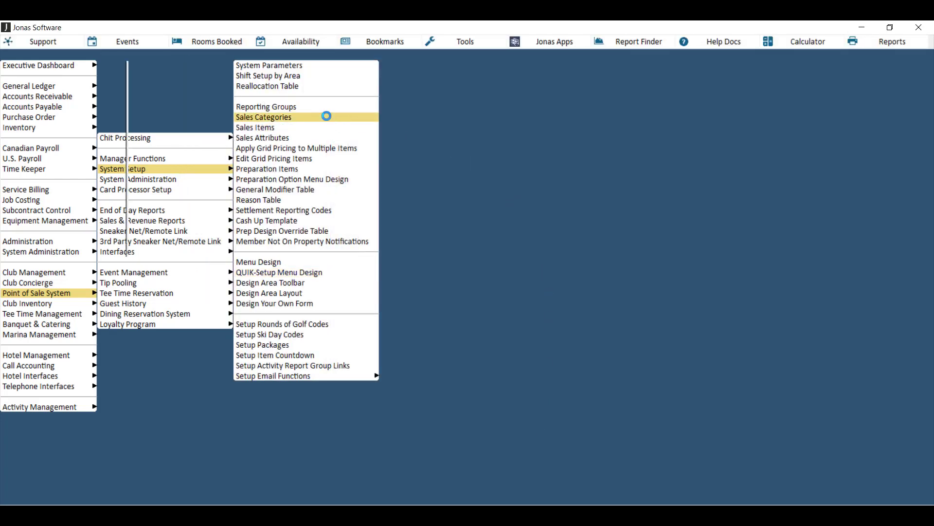
Open the 40BFST Salads sales category and set Limited Discount to Y - Yes, Category qualifies
{"action": "left_click", "coordinate": [262, 117]}
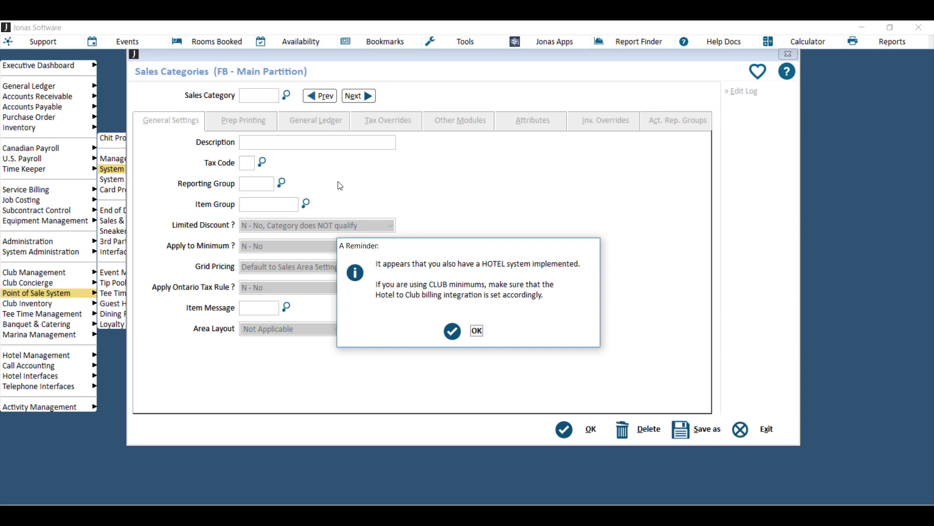
{"action": "key", "text": "Return"}
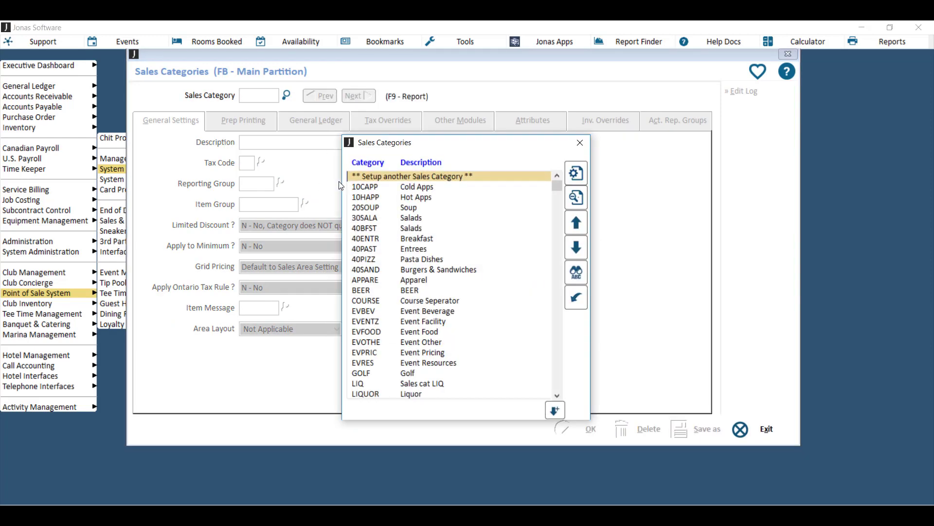
{"action": "double_click", "coordinate": [427, 227]}
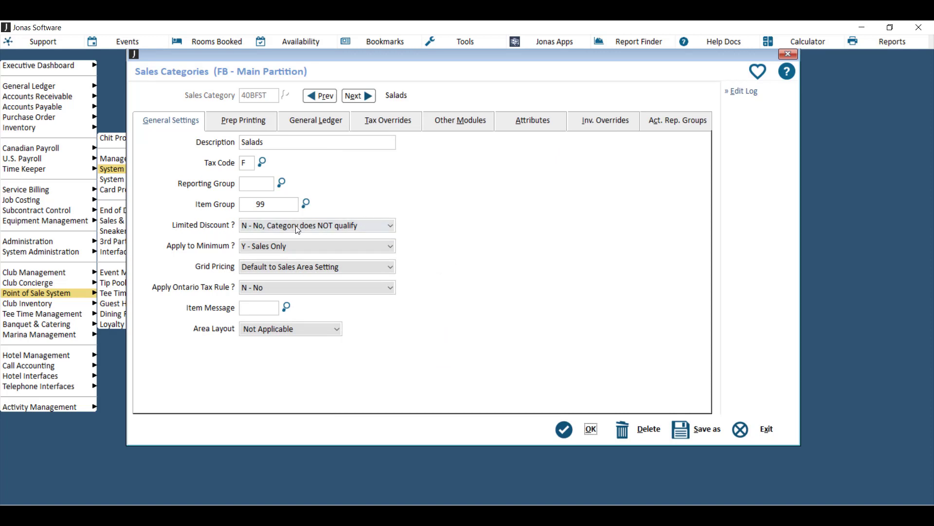
{"action": "left_click", "coordinate": [350, 225]}
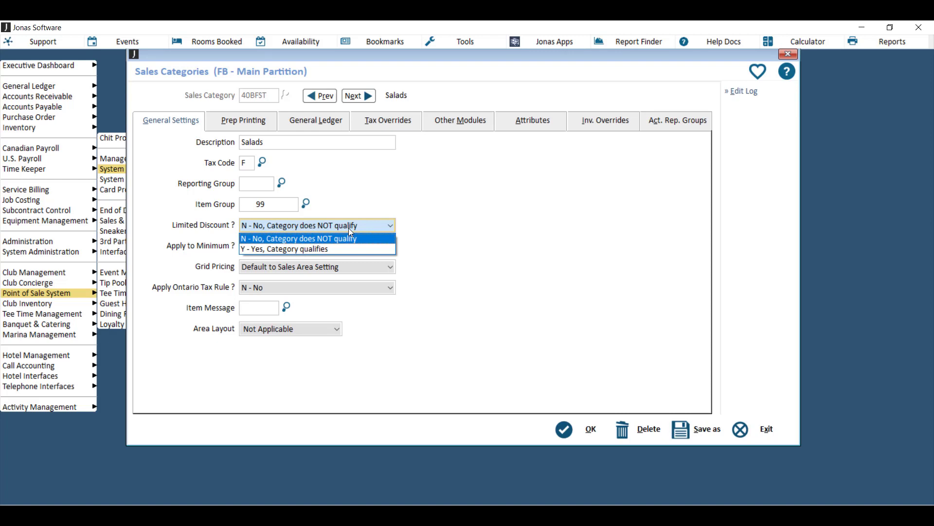
{"action": "left_click", "coordinate": [320, 249]}
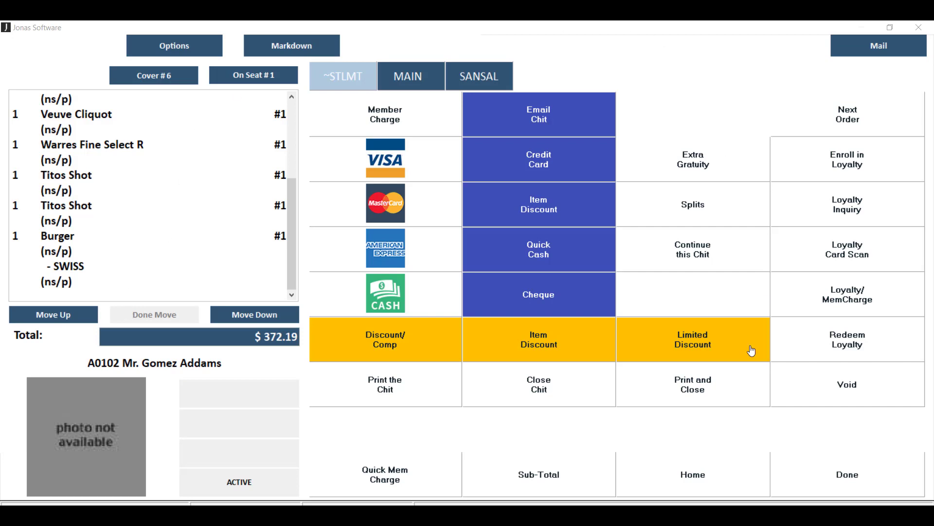
Apply the Limited Discount to the member's chit and inspect the discount line under the Burger
{"action": "left_click", "coordinate": [710, 339]}
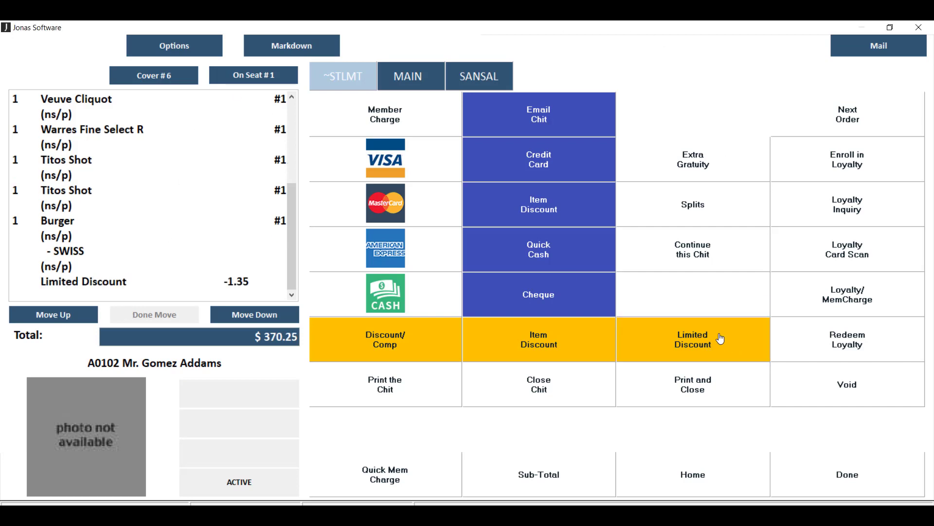
{"action": "left_click", "coordinate": [188, 281]}
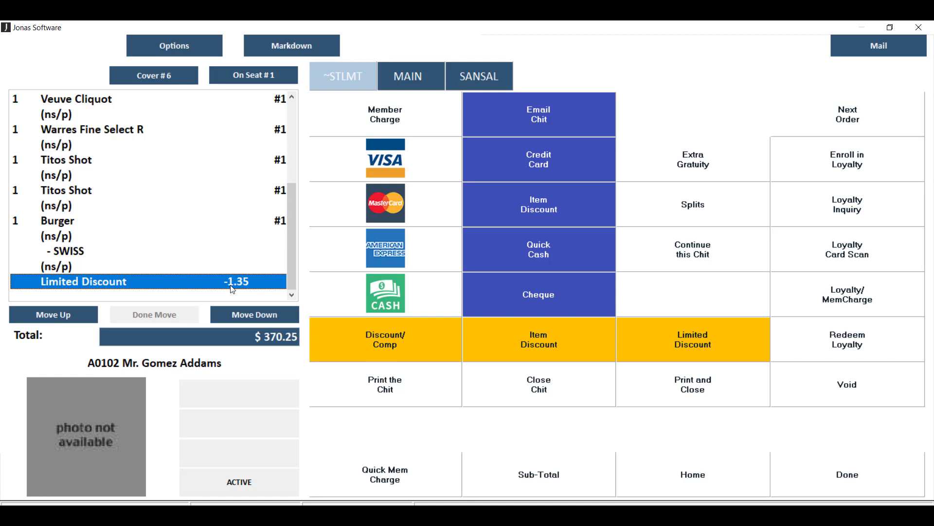
{"action": "left_click", "coordinate": [180, 222]}
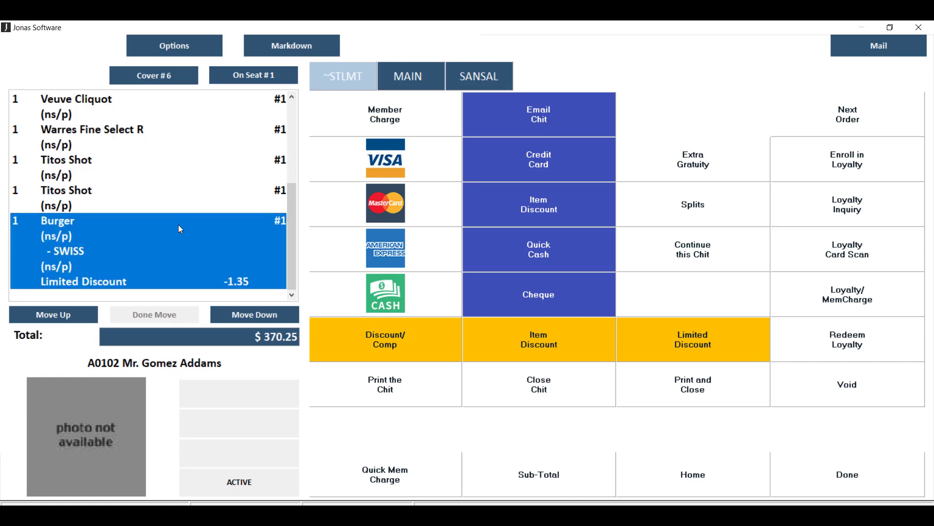
{"action": "left_click", "coordinate": [177, 234]}
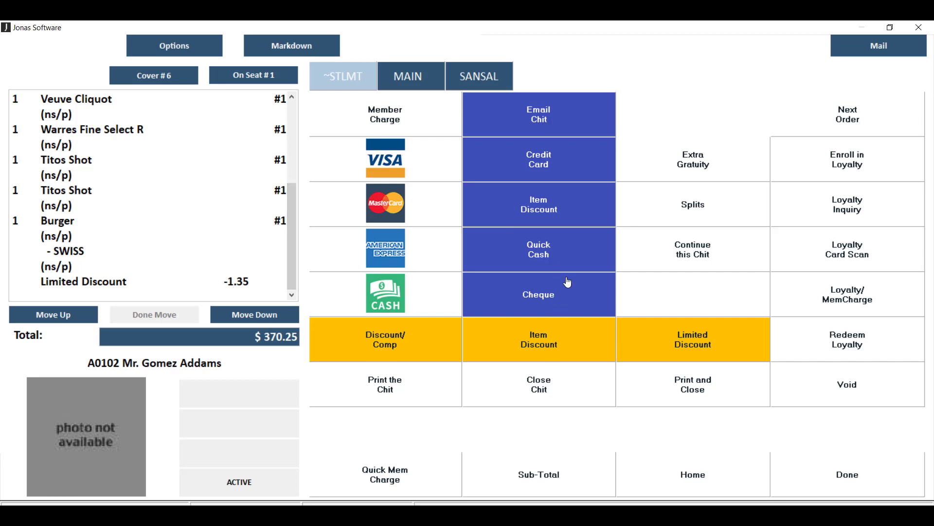
Apply a 50 percent Item Discount to the first Titos Shot and display the chit details
{"action": "left_click", "coordinate": [106, 161]}
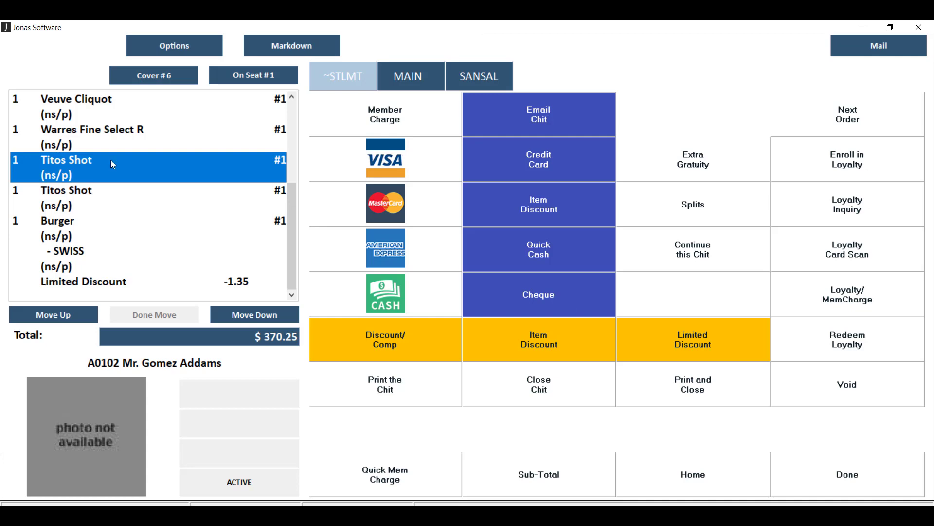
{"action": "left_click", "coordinate": [546, 340]}
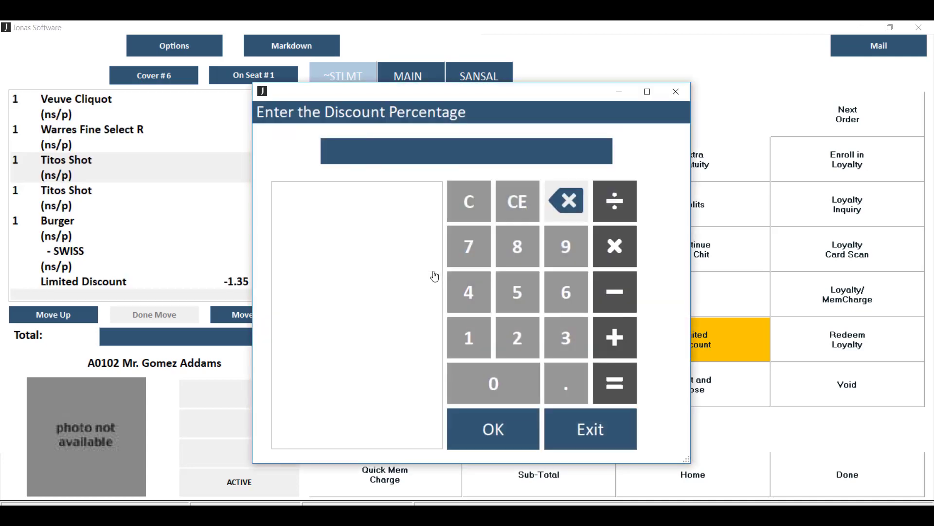
{"action": "left_click", "coordinate": [517, 296]}
{"action": "left_click", "coordinate": [494, 391]}
{"action": "left_click", "coordinate": [493, 437]}
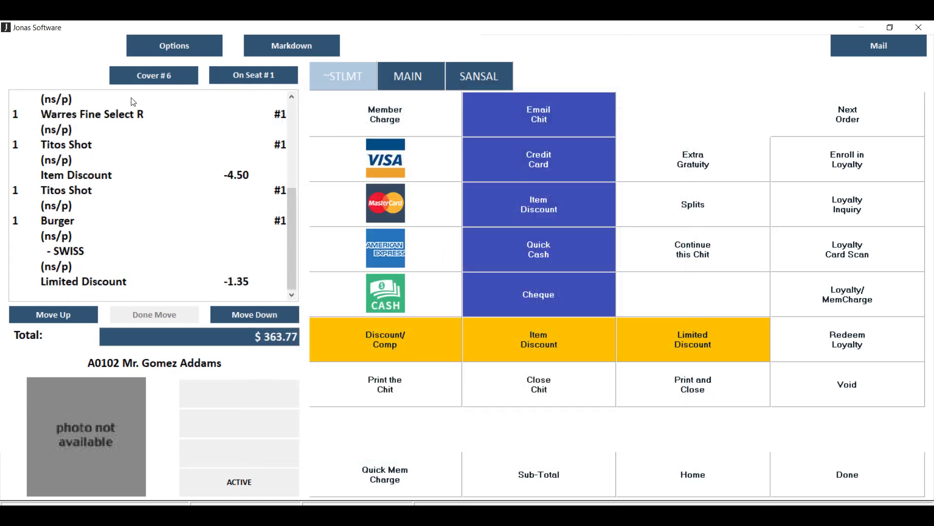
{"action": "left_click", "coordinate": [72, 163]}
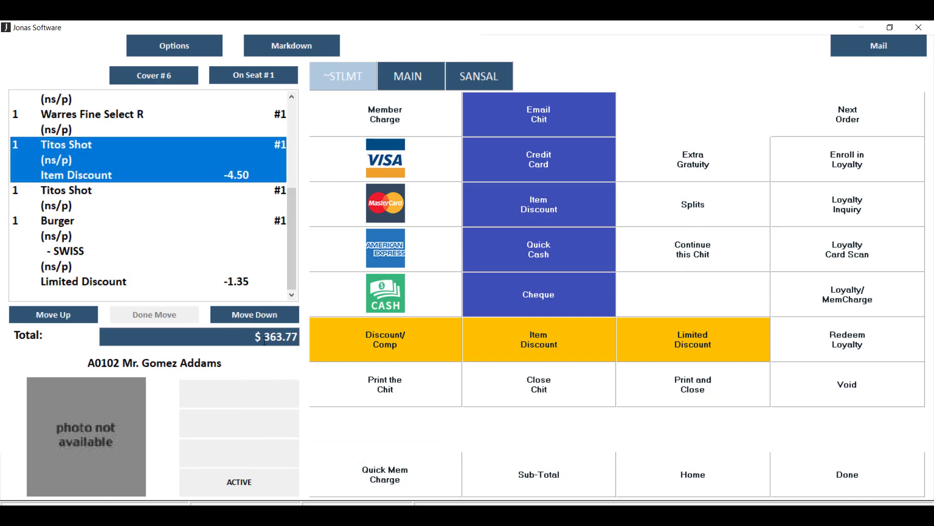
{"action": "left_click", "coordinate": [240, 340]}
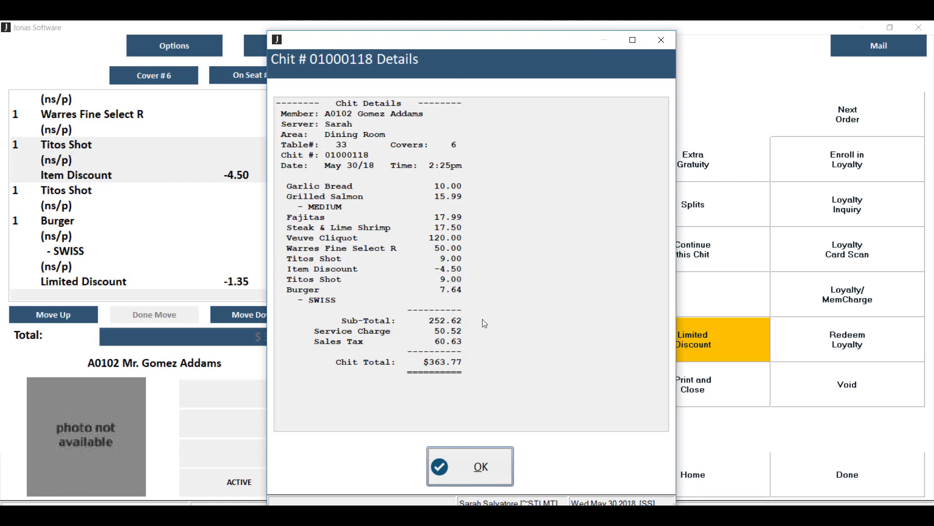
Apply a 50 percent Discount/Comp on the net amount of the member's whole chit and display the chit details
{"action": "left_click", "coordinate": [465, 482]}
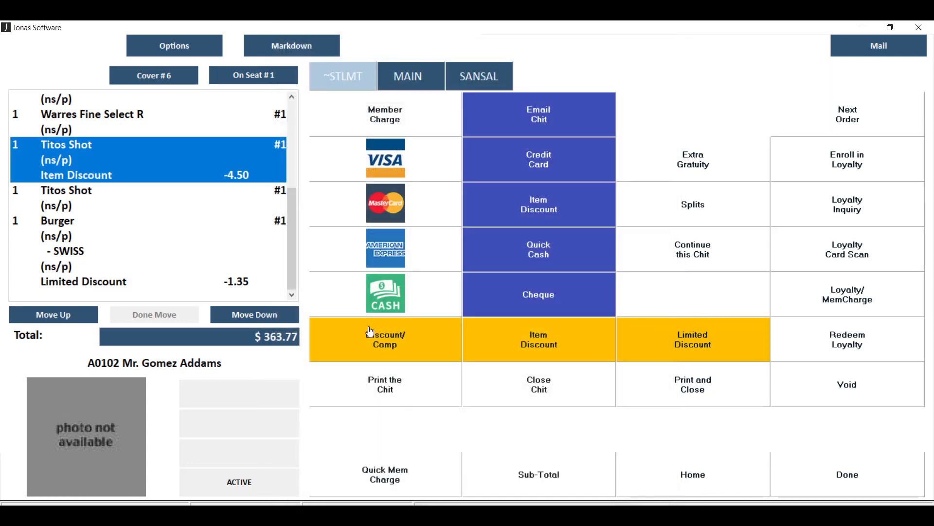
{"action": "left_click", "coordinate": [178, 141]}
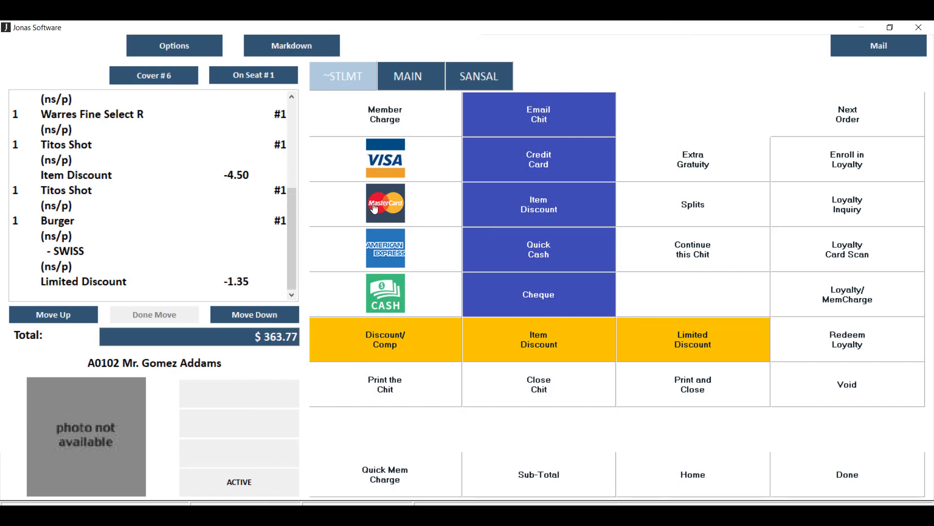
{"action": "left_click", "coordinate": [387, 347]}
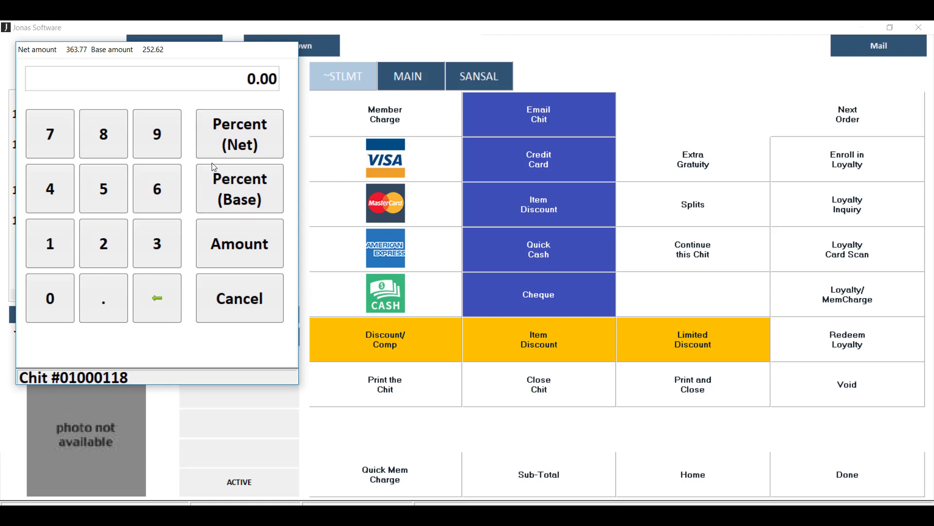
{"action": "left_click", "coordinate": [98, 191]}
{"action": "left_click", "coordinate": [48, 305]}
{"action": "left_click", "coordinate": [257, 140]}
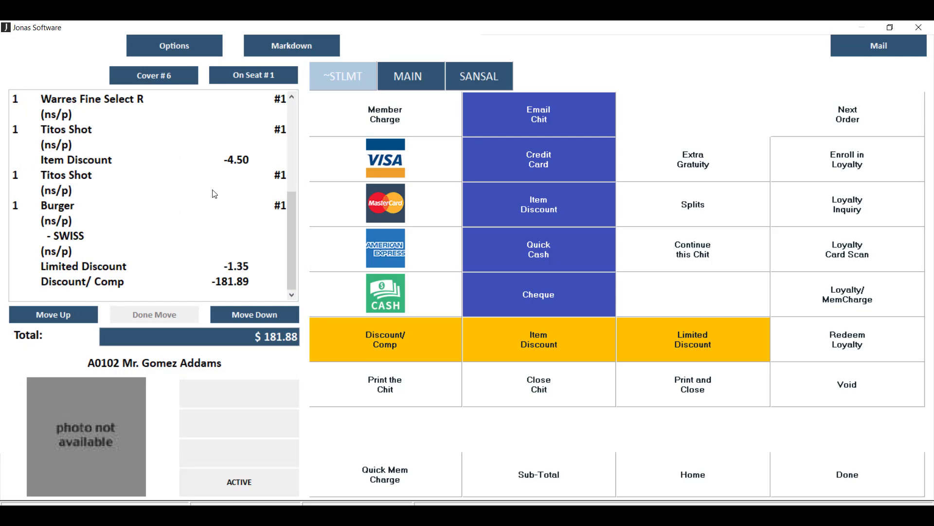
{"action": "left_click", "coordinate": [268, 336]}
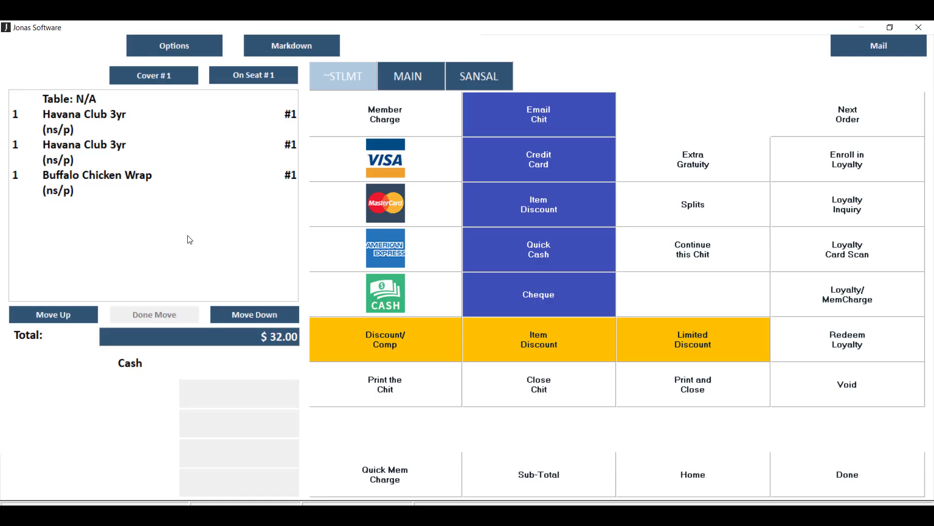
Mark down the Buffalo Chicken Wrap on the Cash chit by 50 percent and display the chit details
{"action": "left_click", "coordinate": [102, 195]}
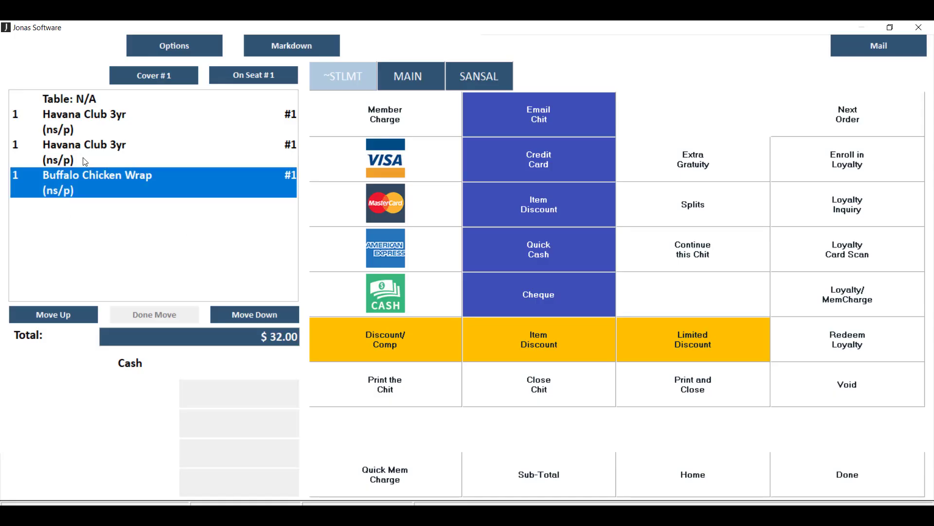
{"action": "left_click", "coordinate": [281, 46]}
{"action": "left_click_drag", "start_coordinate": [122, 57], "coordinate": [404, 86]}
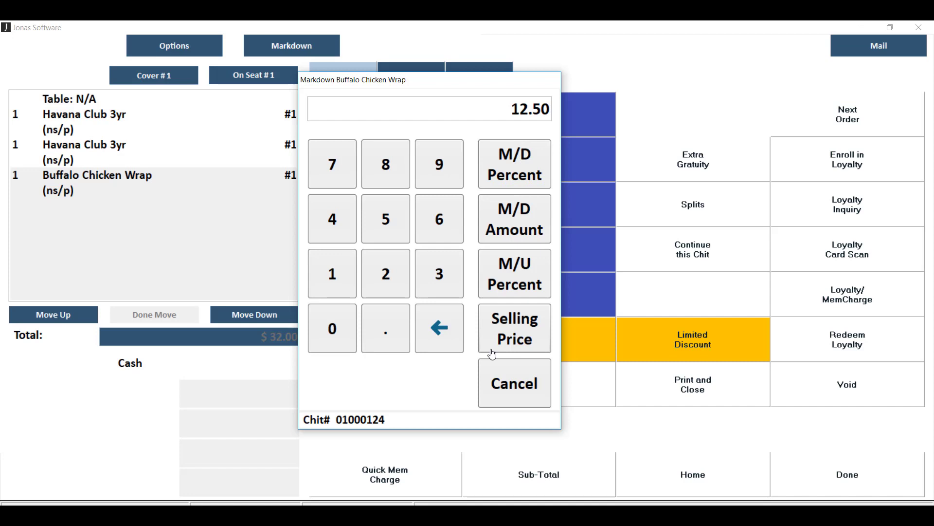
{"action": "left_click", "coordinate": [383, 217]}
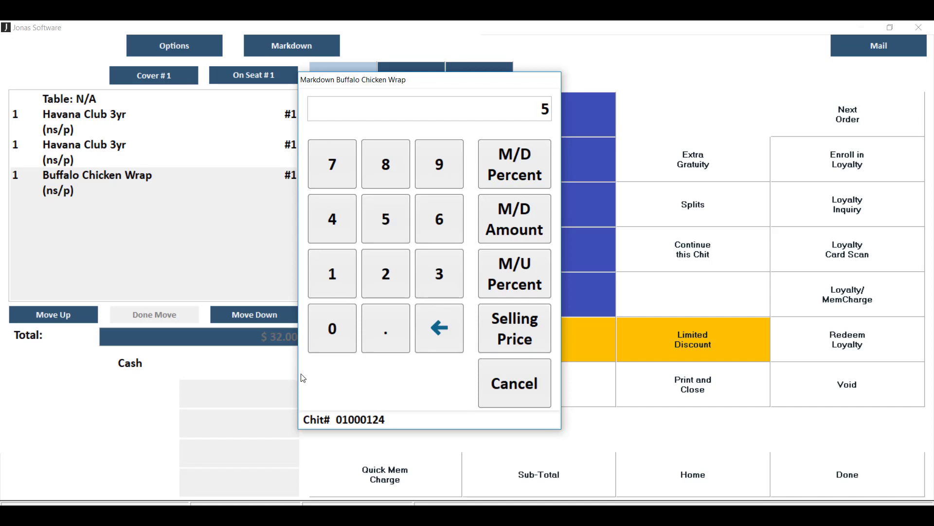
{"action": "type", "text": "0"}
{"action": "left_click", "coordinate": [529, 168]}
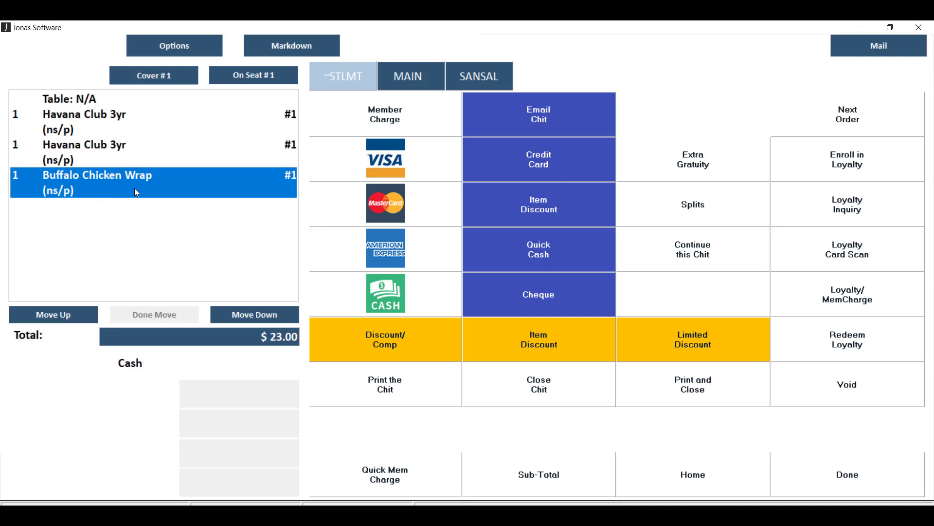
{"action": "left_click", "coordinate": [254, 336]}
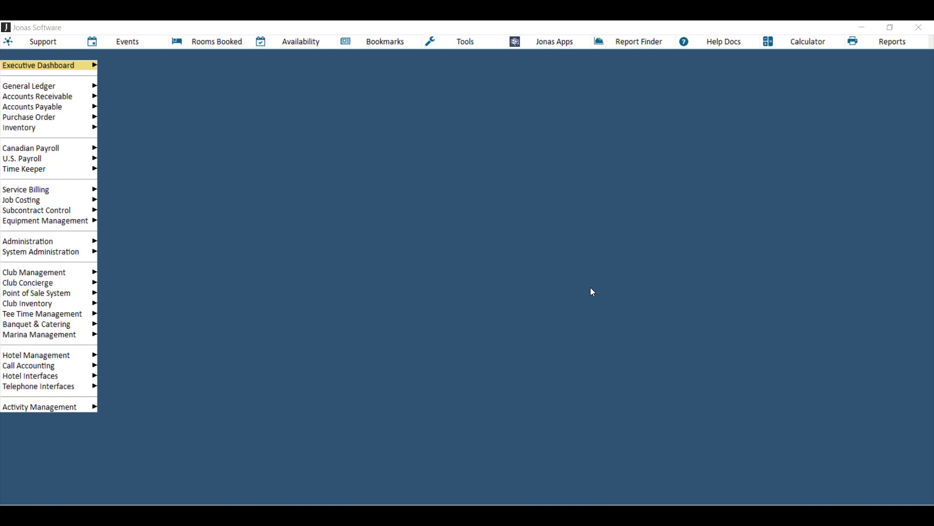
Reopen the closed member chit for Dining Room table 33 through the point-of-sale Manager Functions
{"action": "mouse_move", "coordinate": [59, 293]}
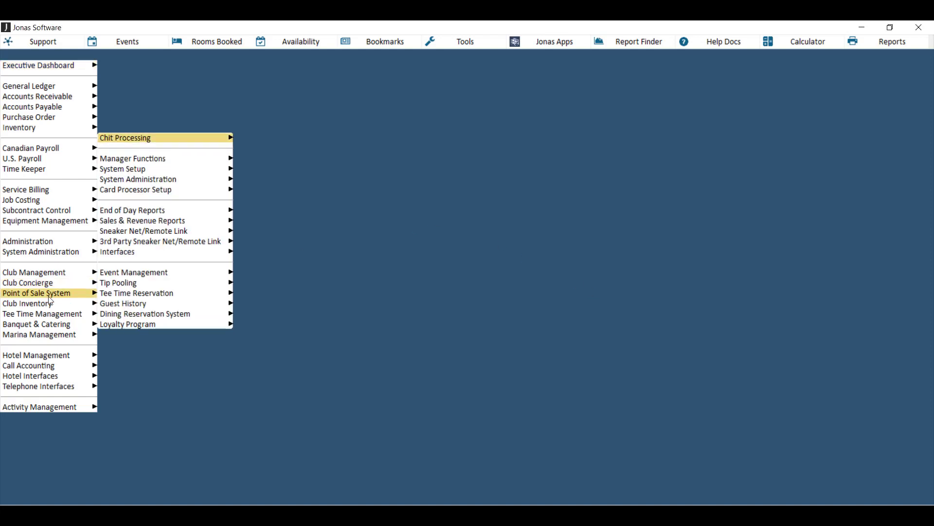
{"action": "mouse_move", "coordinate": [175, 158]}
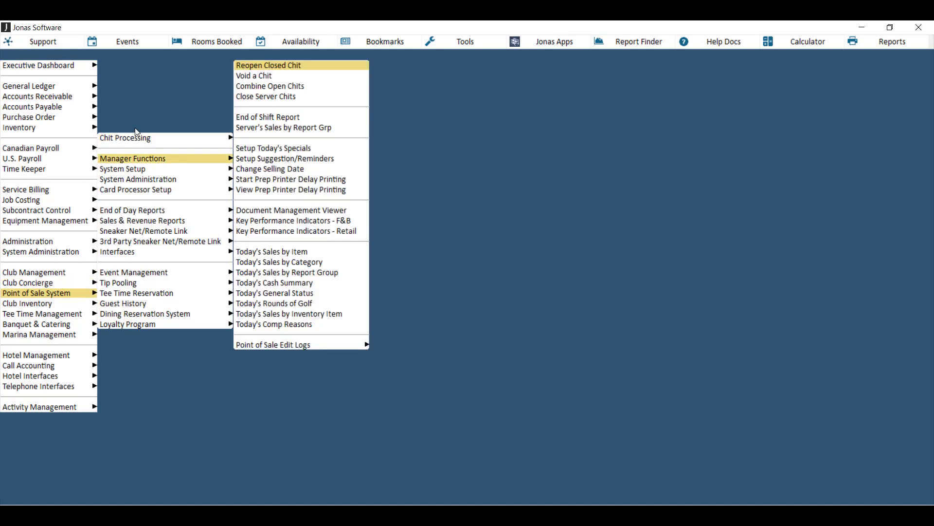
{"action": "left_click", "coordinate": [279, 67]}
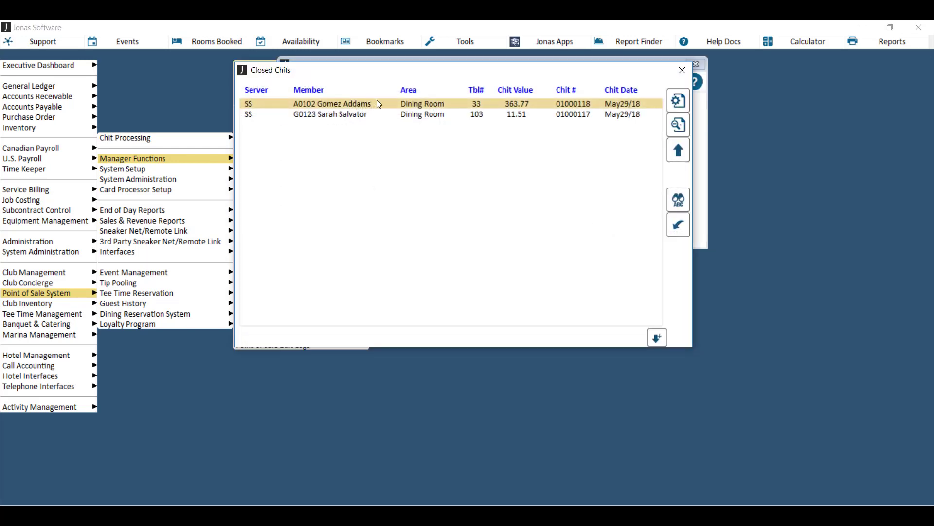
{"action": "double_click", "coordinate": [326, 105]}
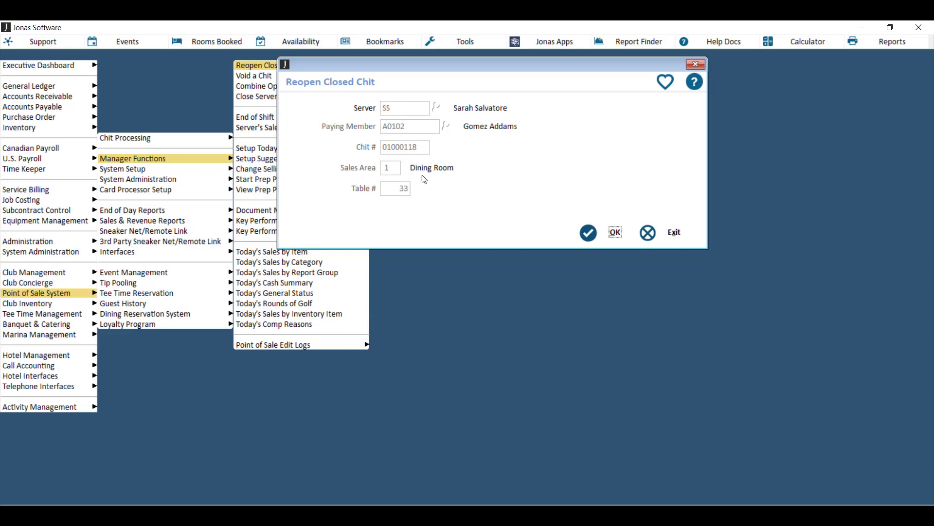
{"action": "left_click", "coordinate": [596, 234]}
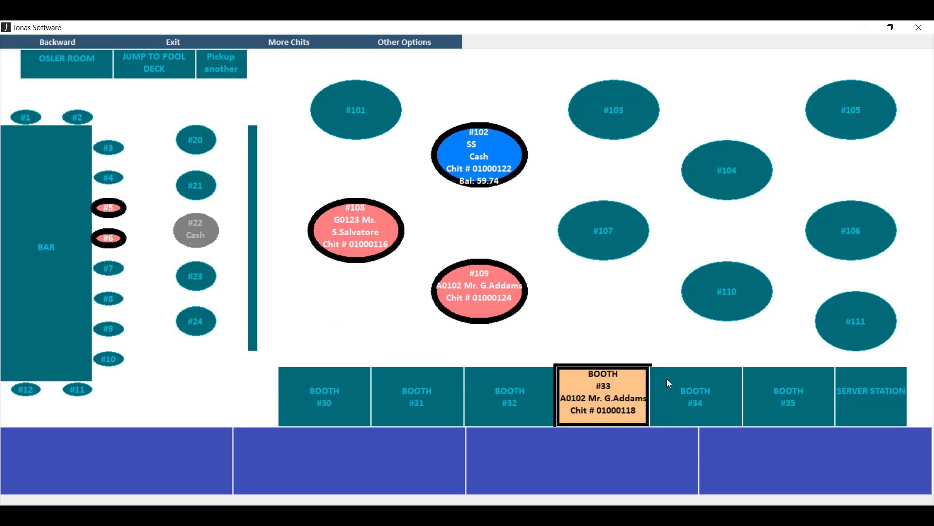
Open the reopened chit at Booth #33 and void its Discount/Comp and Quick Mem Char lines
{"action": "left_click", "coordinate": [608, 392]}
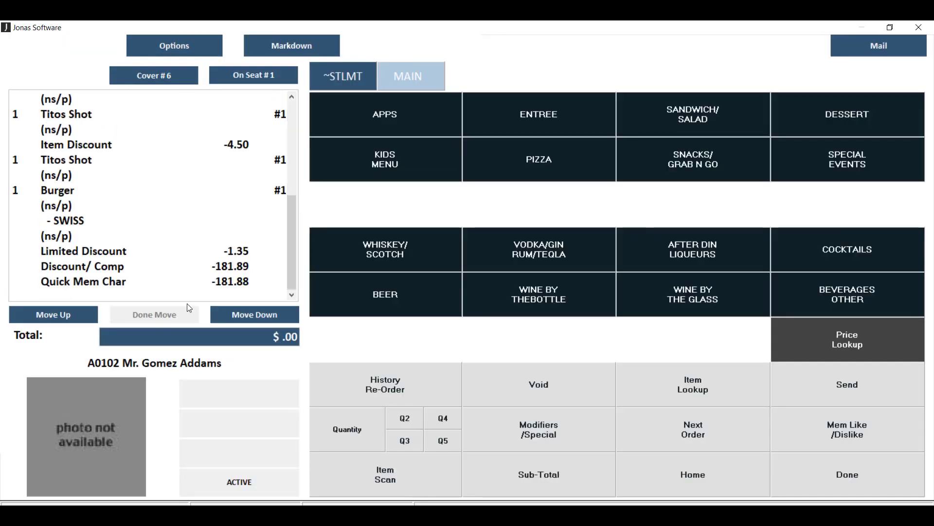
{"action": "left_click", "coordinate": [106, 284]}
{"action": "left_click", "coordinate": [104, 269]}
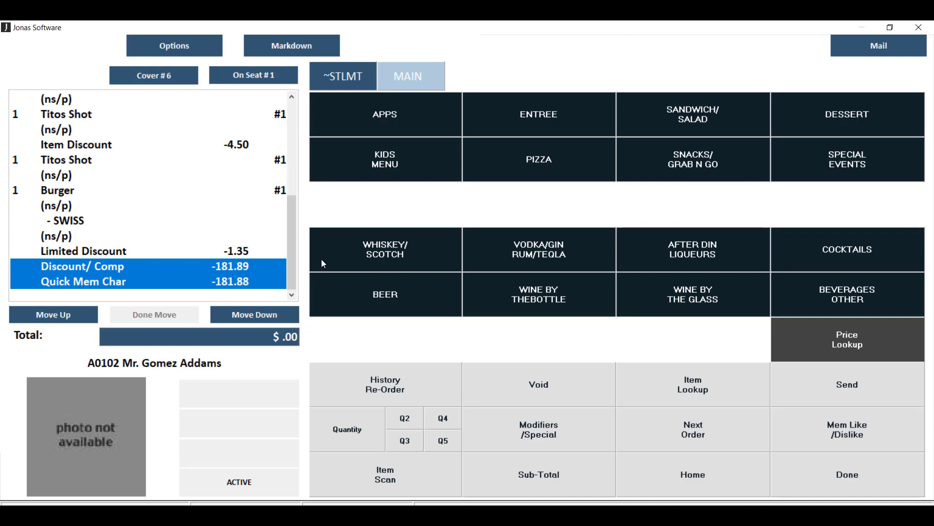
{"action": "left_click", "coordinate": [528, 387]}
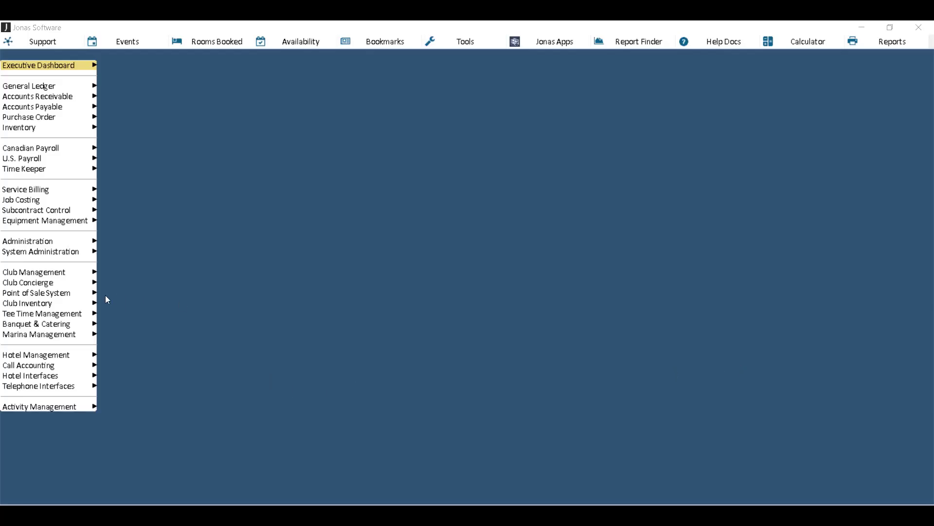
Start Void a Chit, switch from closed to open chits, and choose the Cash chit at Dining Room table 5
{"action": "mouse_move", "coordinate": [74, 294]}
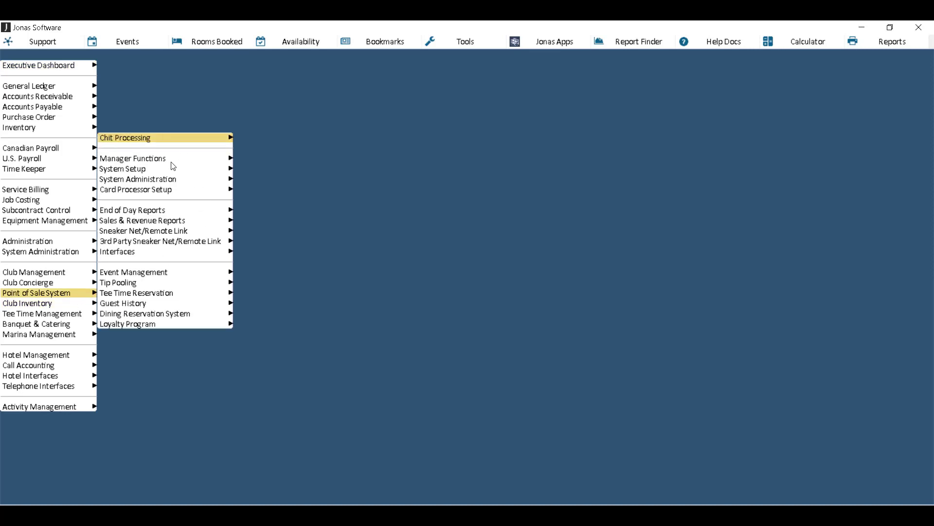
{"action": "mouse_move", "coordinate": [171, 161]}
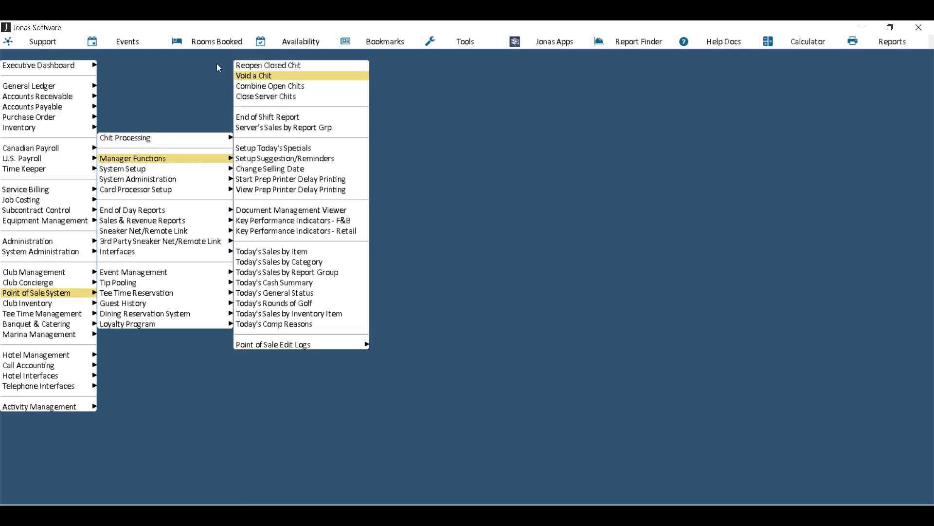
{"action": "key", "text": "Return"}
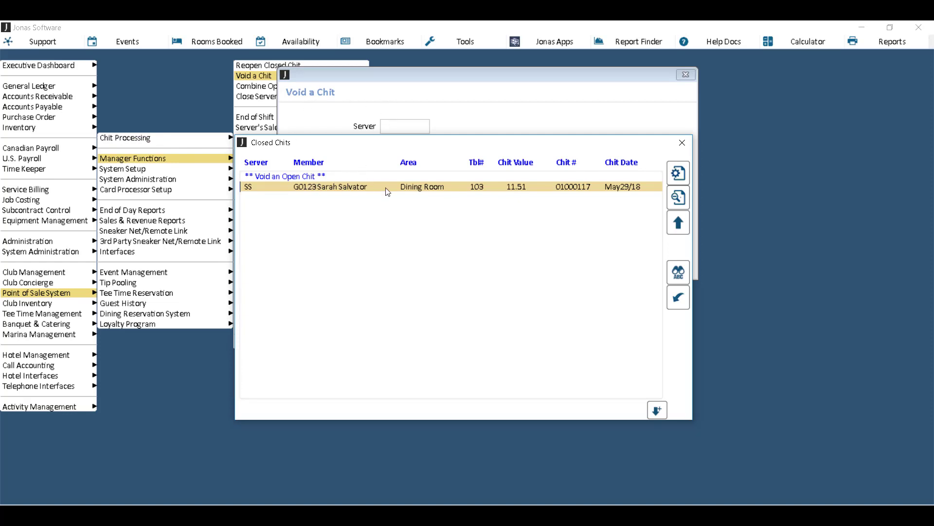
{"action": "left_click", "coordinate": [341, 176]}
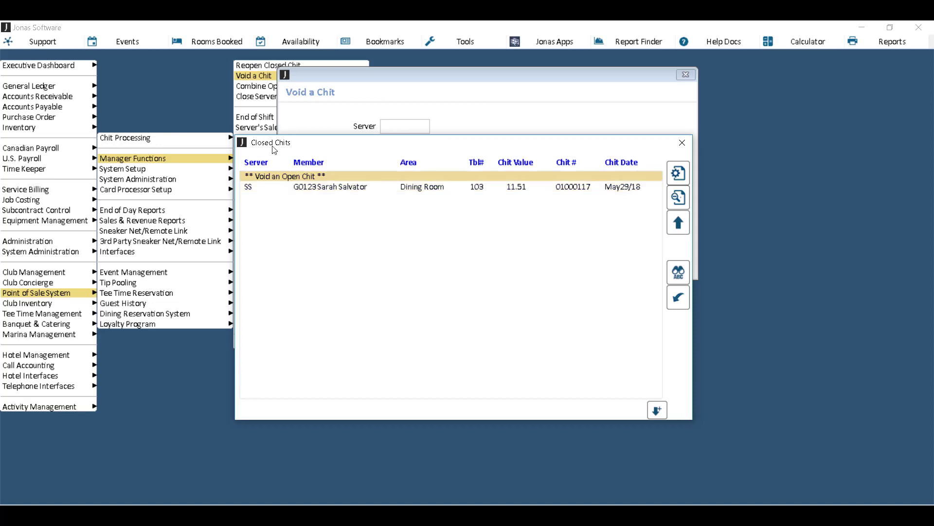
{"action": "double_click", "coordinate": [340, 177]}
{"action": "double_click", "coordinate": [339, 176]}
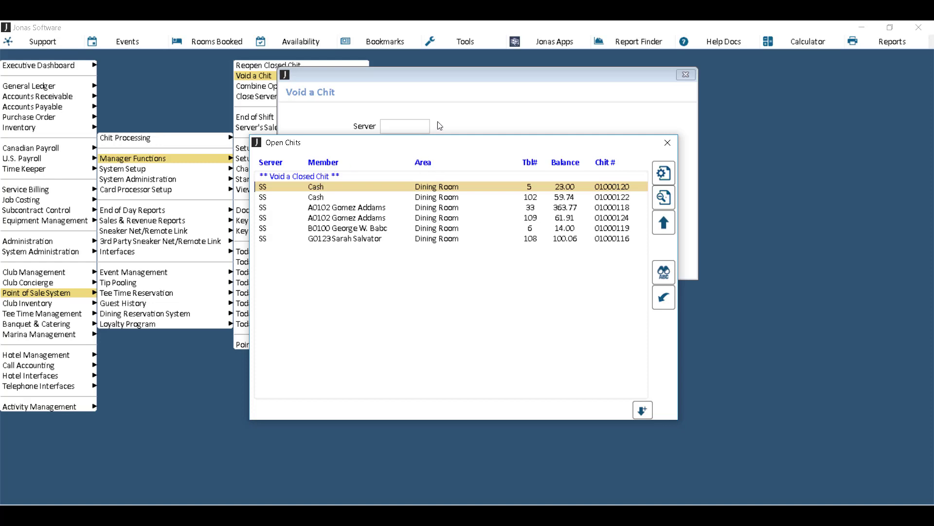
{"action": "double_click", "coordinate": [454, 188]}
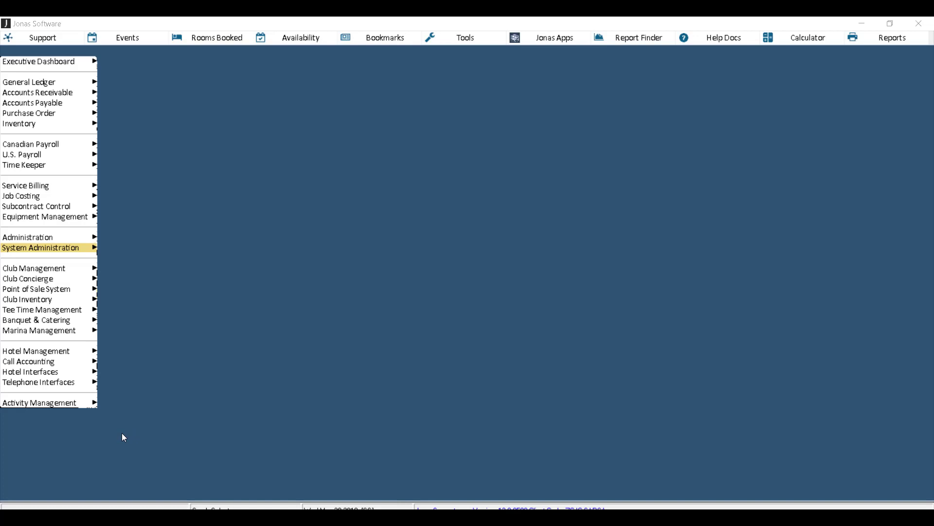
Combine the table 102 Cash chit into the table 109 member's chit as master with Combine Open Chits, without printing
{"action": "key", "text": "Down"}
{"action": "key", "text": "Down"}
{"action": "key", "text": "Down"}
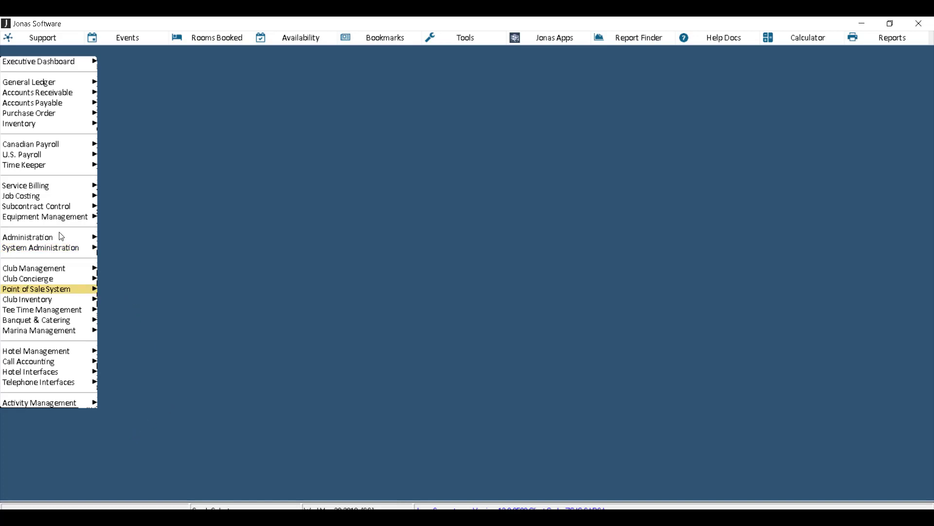
{"action": "key", "text": "Right"}
{"action": "left_click", "coordinate": [174, 154]}
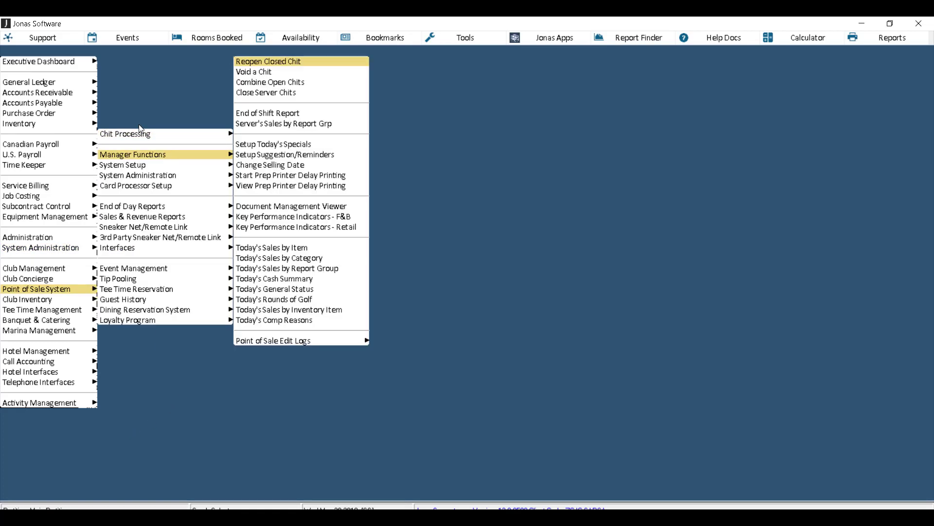
{"action": "left_click", "coordinate": [294, 83]}
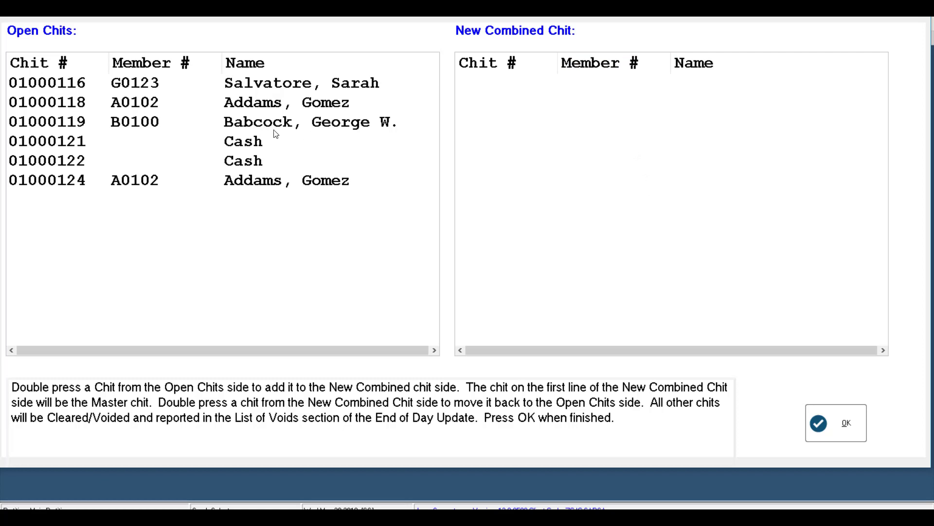
{"action": "double_click", "coordinate": [260, 183]}
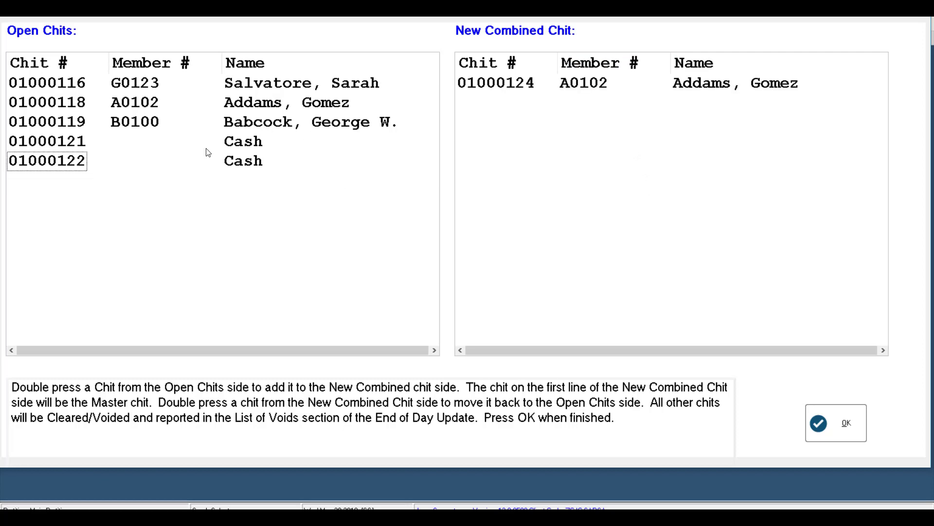
{"action": "double_click", "coordinate": [240, 167]}
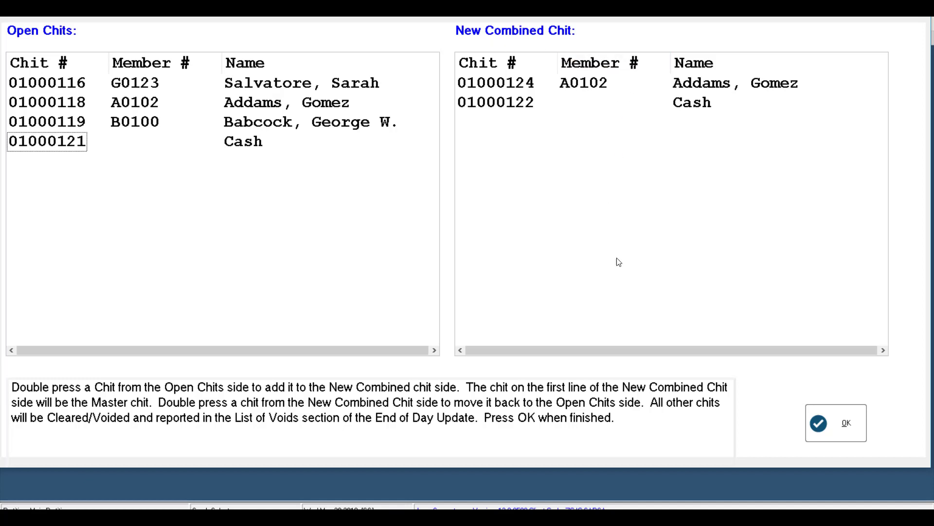
{"action": "left_click", "coordinate": [837, 422]}
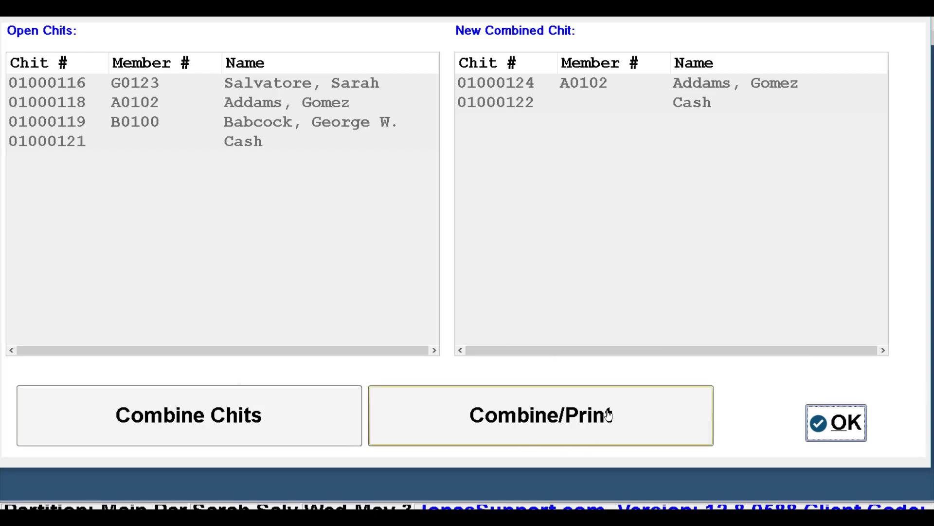
{"action": "left_click", "coordinate": [297, 420]}
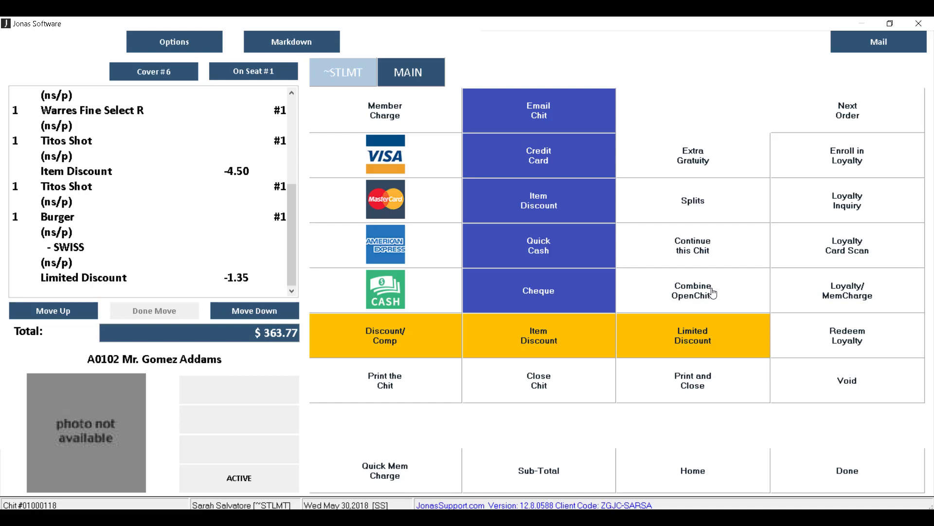
Combine the same member's table 109 chit into the current table 33 chit from the settlement screen, without printing
{"action": "left_click", "coordinate": [687, 297]}
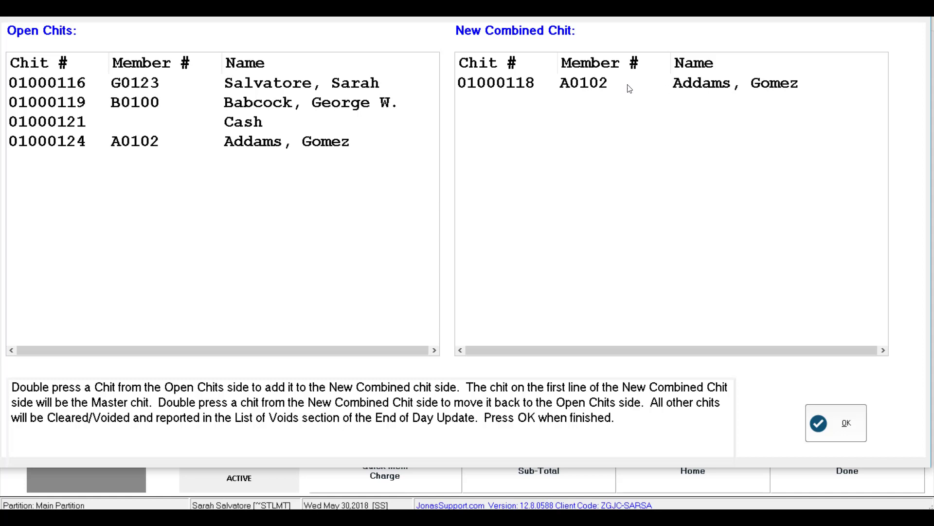
{"action": "double_click", "coordinate": [149, 151]}
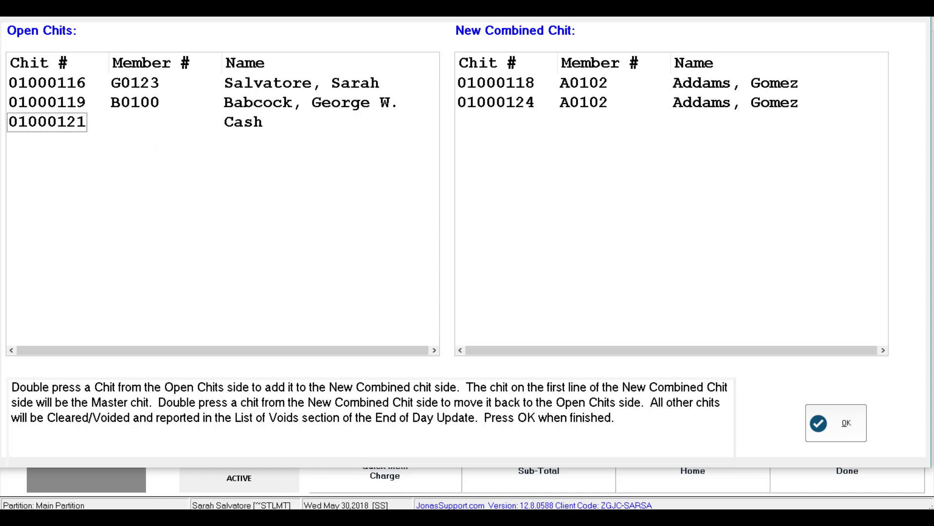
{"action": "left_click", "coordinate": [847, 420]}
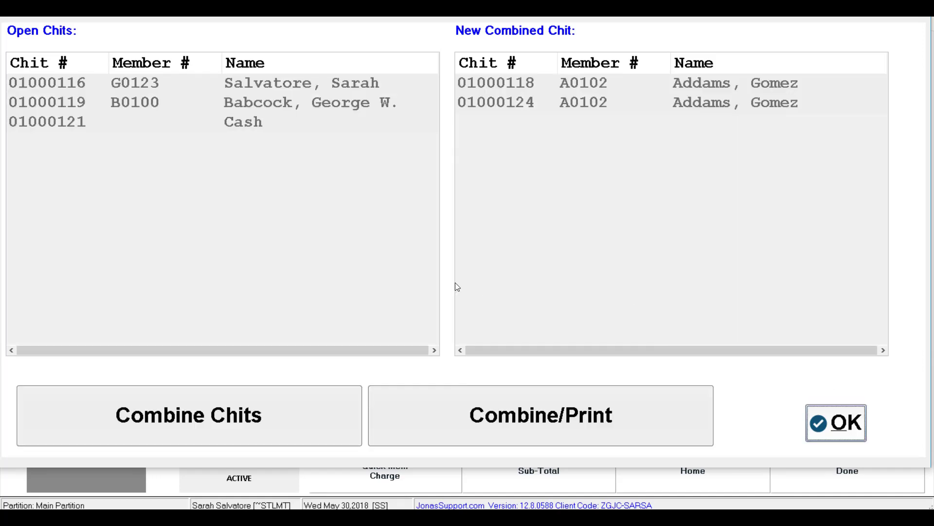
{"action": "left_click", "coordinate": [267, 421]}
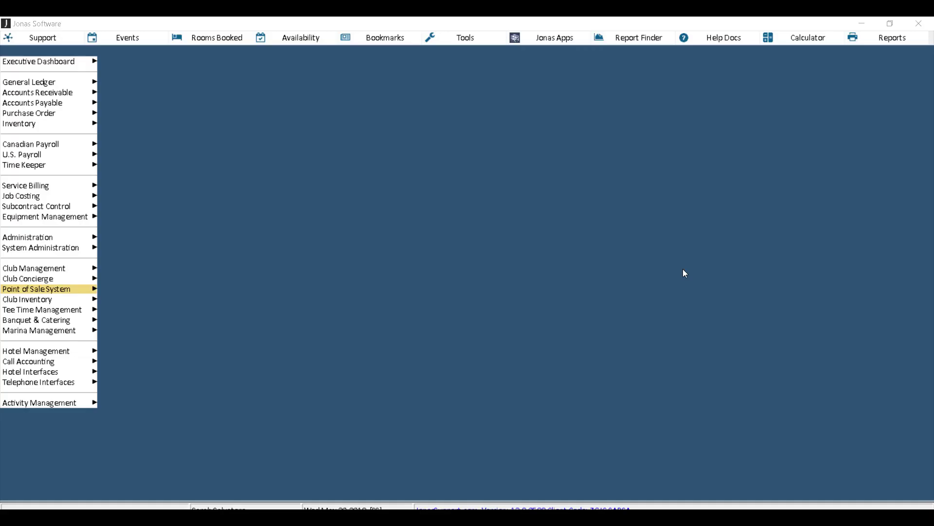
Run Close Server Chits for all servers and all areas, and charge and close the Dining Room table 33 chit without printing
{"action": "left_click", "coordinate": [69, 289]}
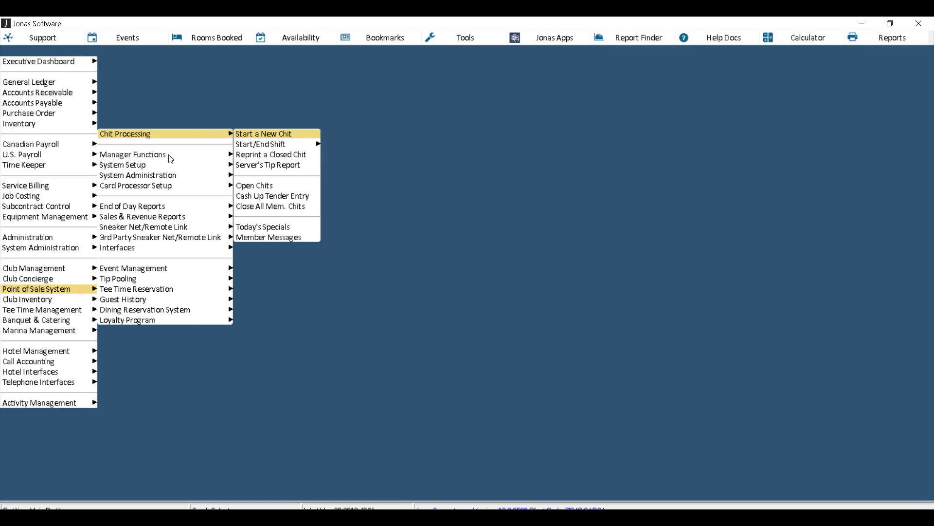
{"action": "mouse_move", "coordinate": [169, 154]}
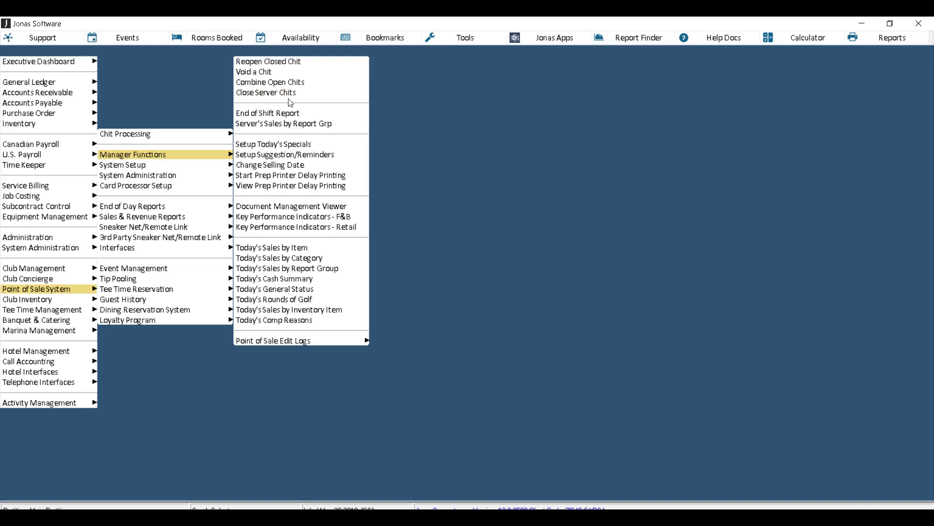
{"action": "left_click", "coordinate": [320, 92]}
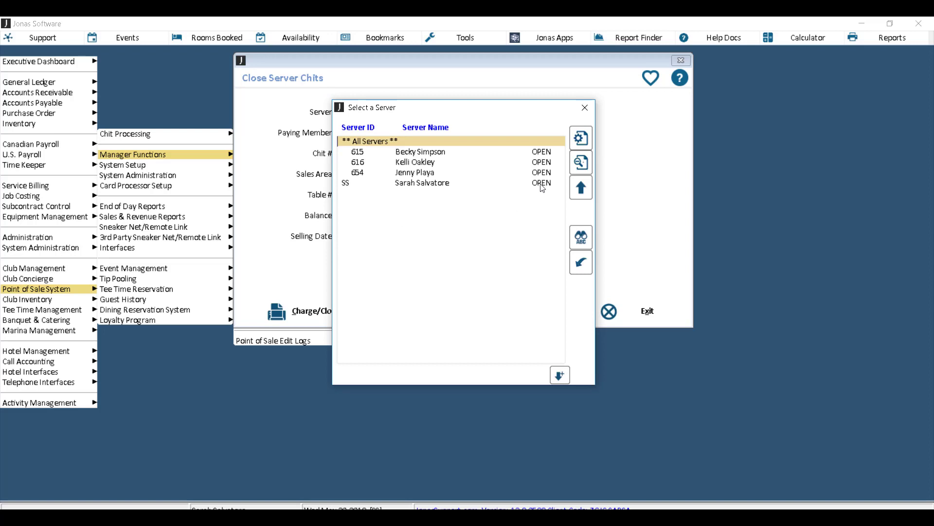
{"action": "double_click", "coordinate": [377, 142]}
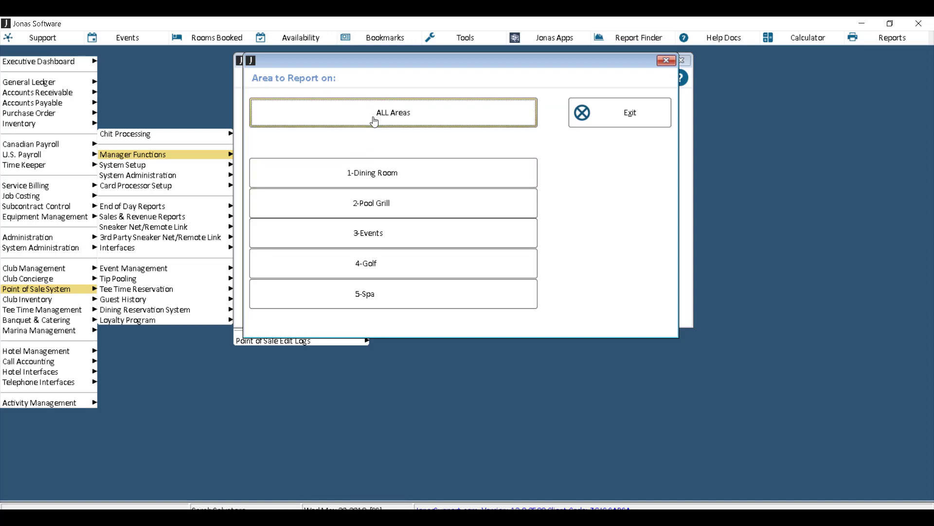
{"action": "left_click", "coordinate": [374, 121]}
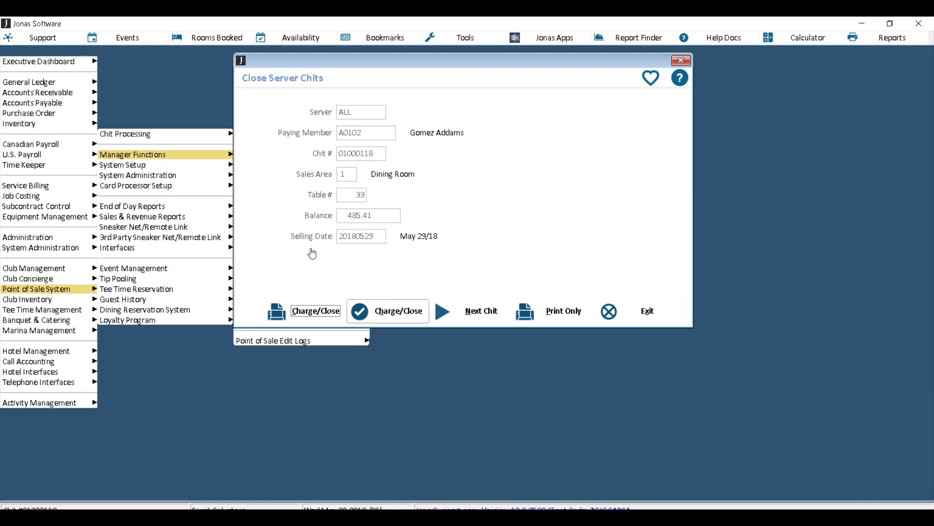
{"action": "left_click", "coordinate": [391, 311]}
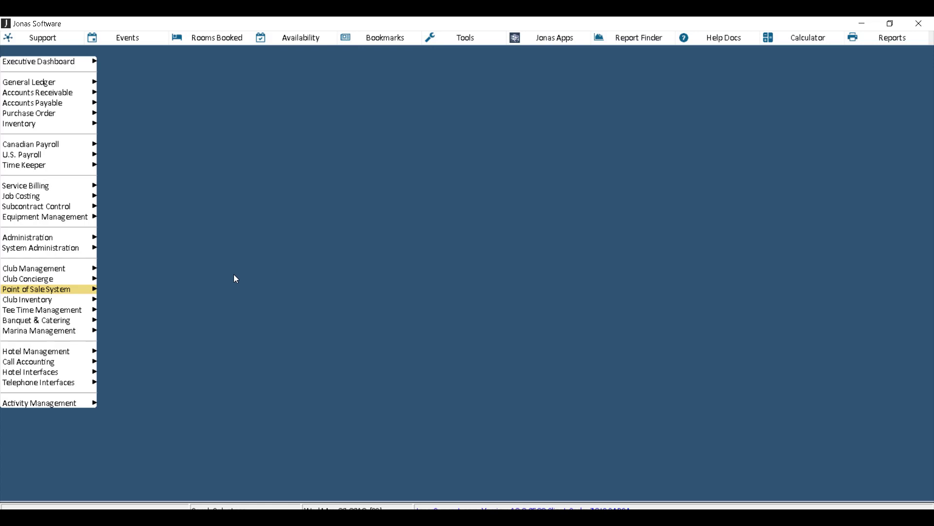
Start the End of Shift Report for all servers and all areas
{"action": "mouse_move", "coordinate": [92, 289]}
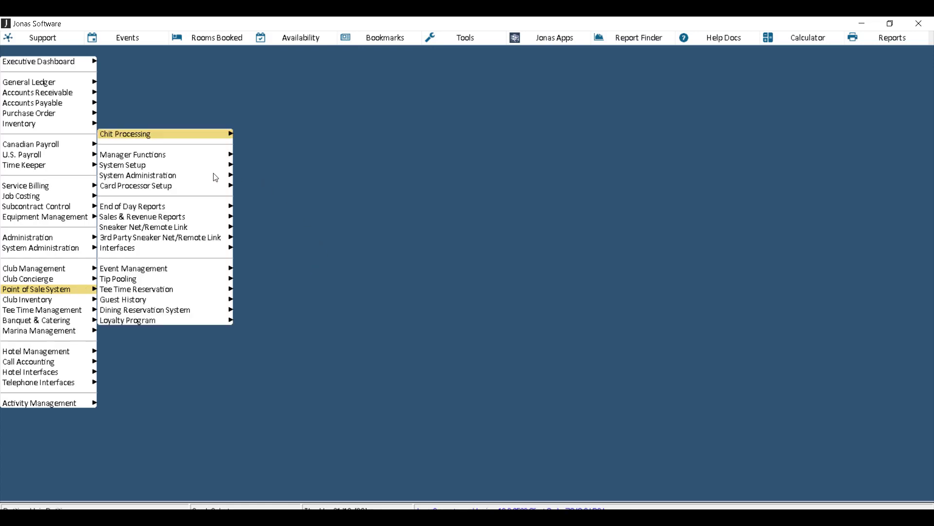
{"action": "mouse_move", "coordinate": [183, 156]}
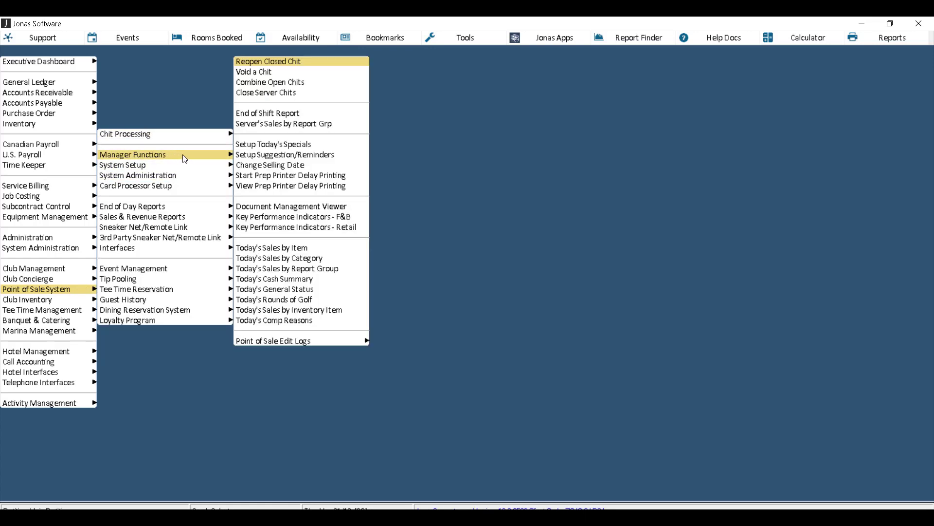
{"action": "left_click", "coordinate": [300, 113]}
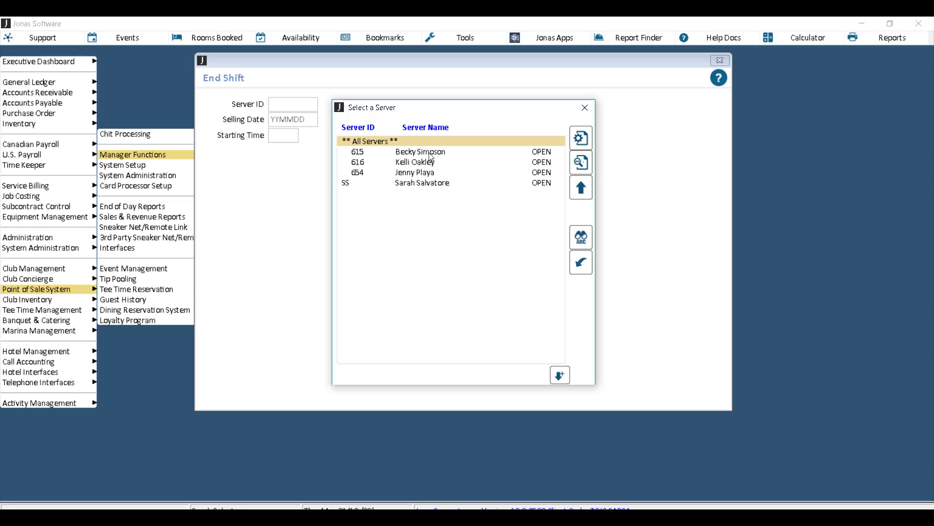
{"action": "double_click", "coordinate": [373, 141]}
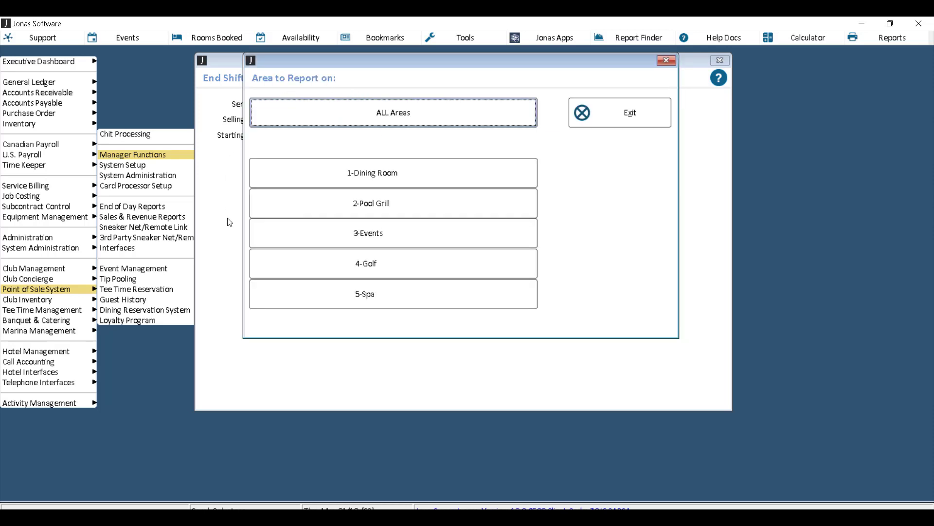
{"action": "left_click", "coordinate": [427, 120]}
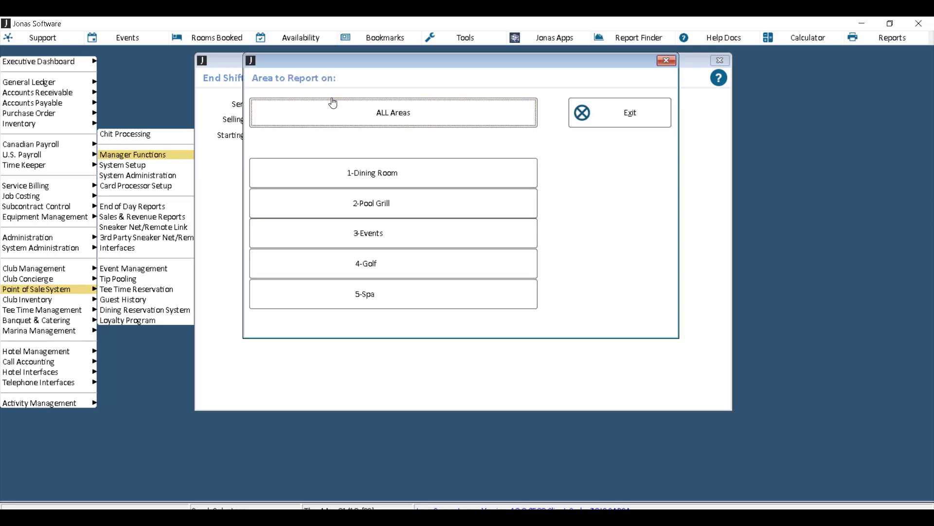